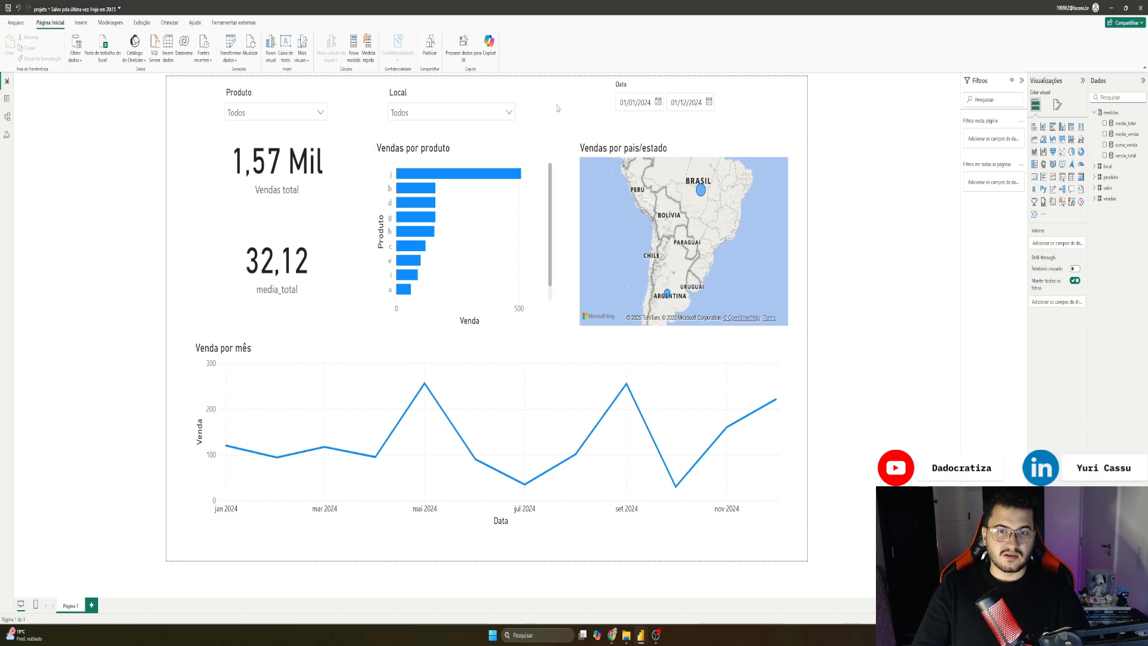
Step: Switch to the relatorio report and examine its product bar chart, monthly line chart and country/state map
mouse_move(644, 639)
left_click(676, 586)
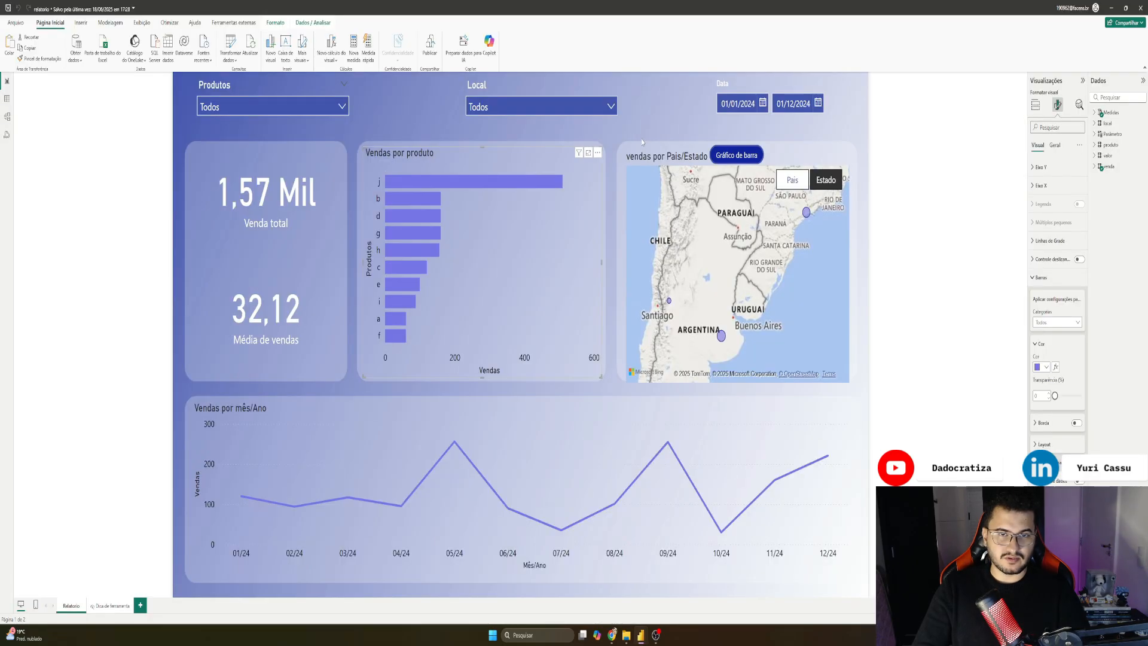
left_click(640, 113)
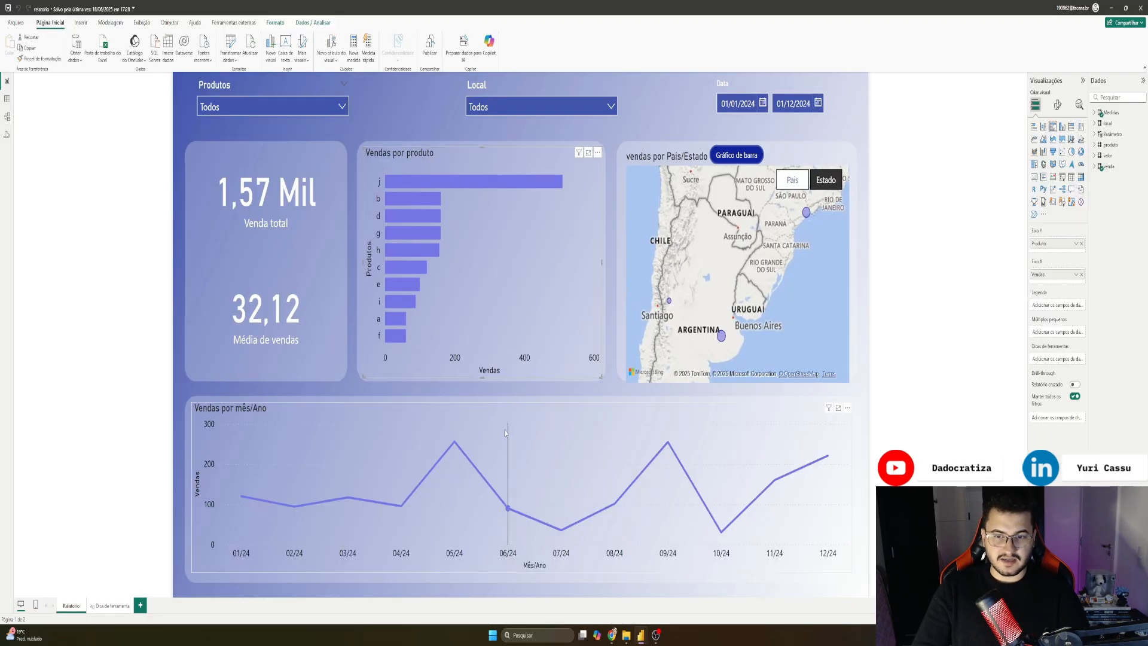
left_click(561, 412)
left_click(663, 165)
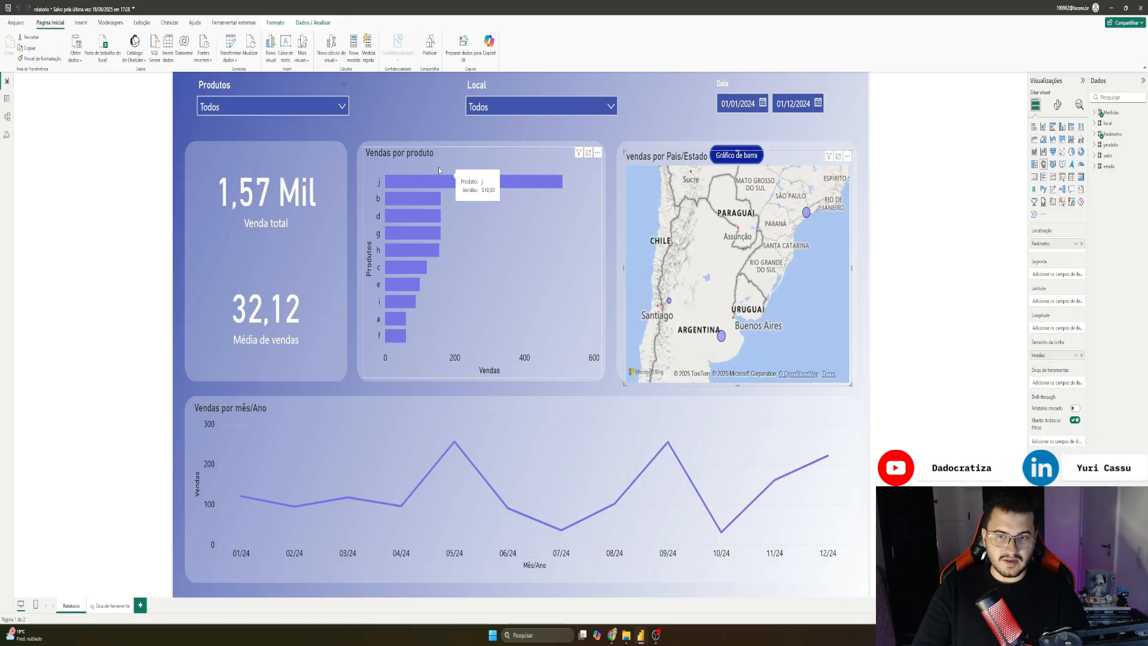
Step: Examine the options of the Produtos and Local slicers, the date filter and the total and average sales cards
left_click(254, 105)
left_click(254, 106)
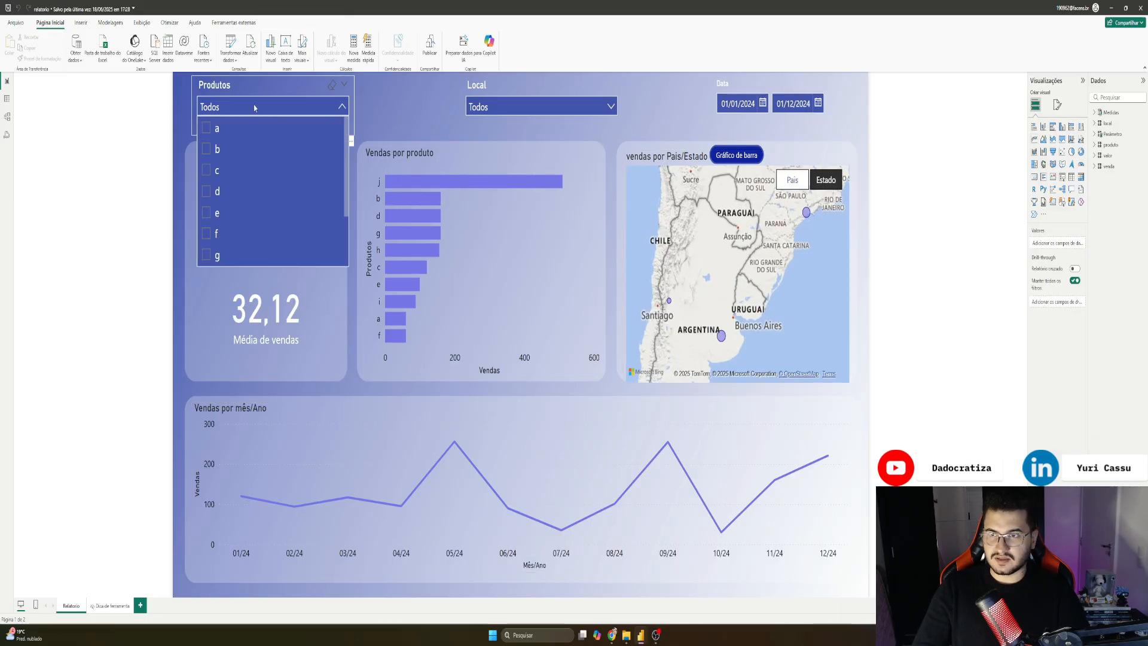
left_click(518, 115)
left_click(518, 110)
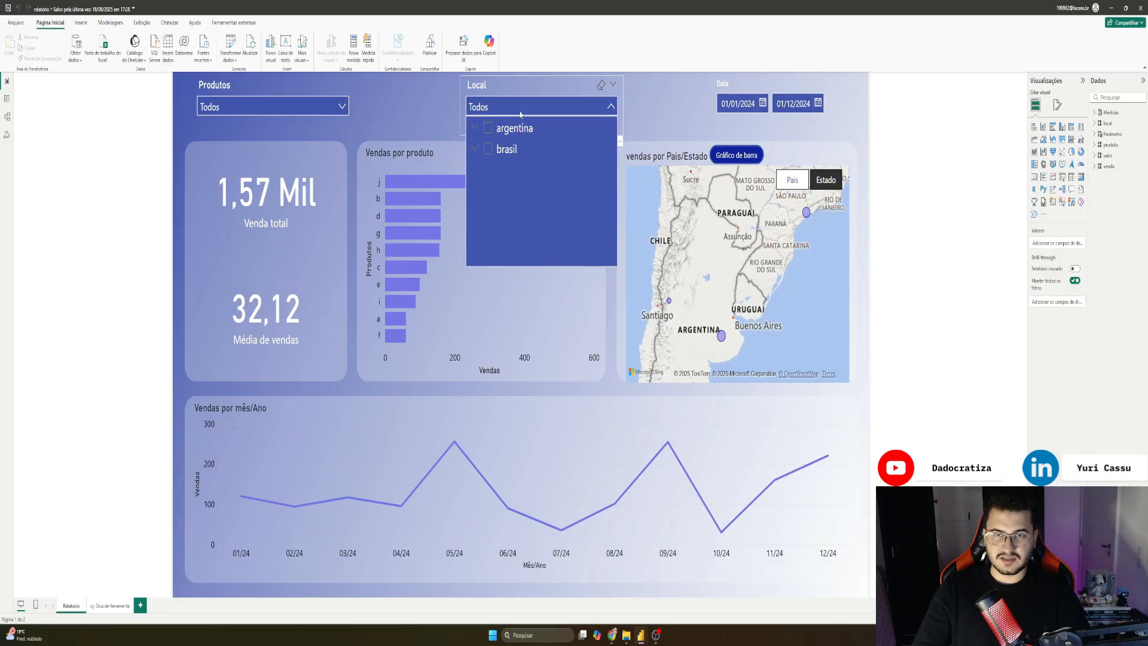
left_click(721, 106)
left_click(218, 89)
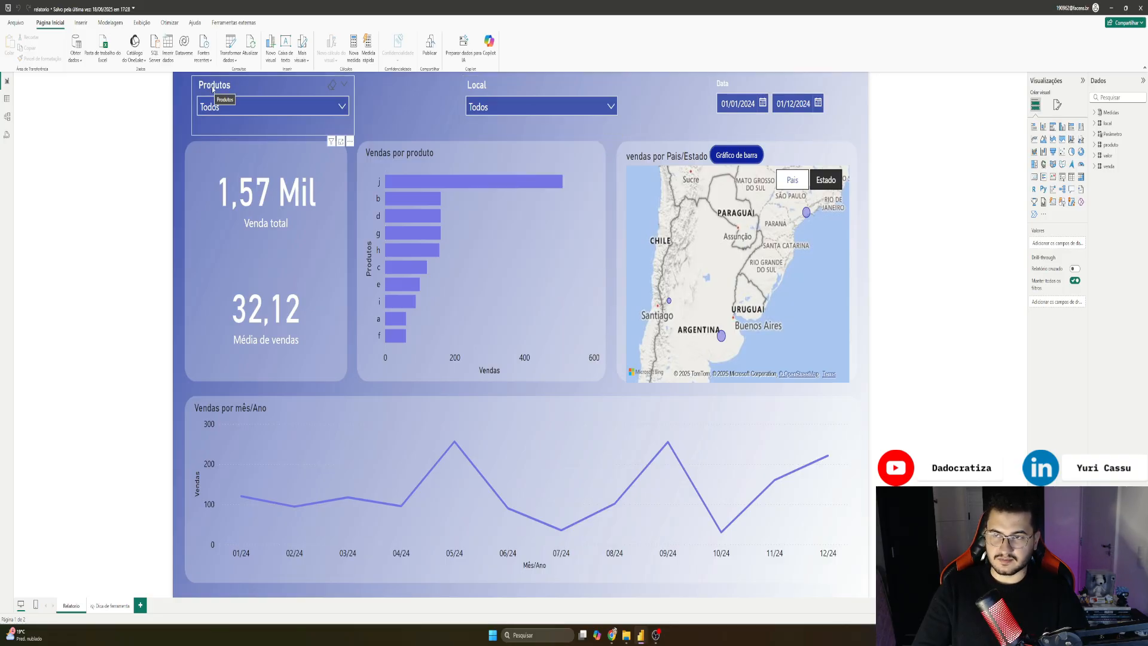
left_click(281, 221)
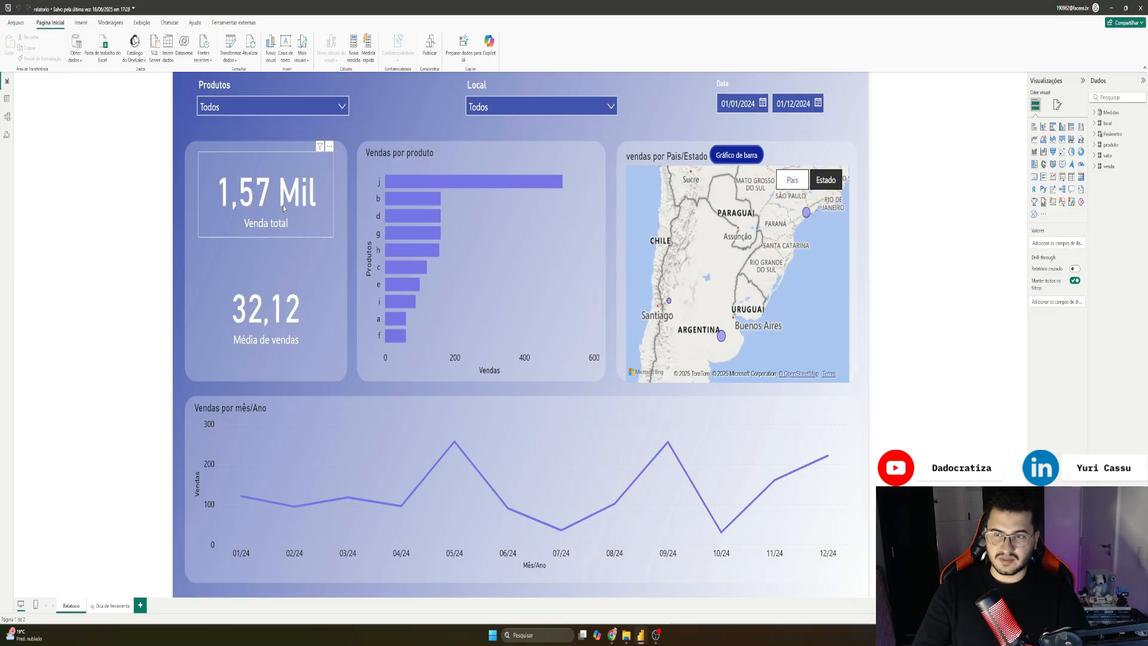
left_click(412, 124)
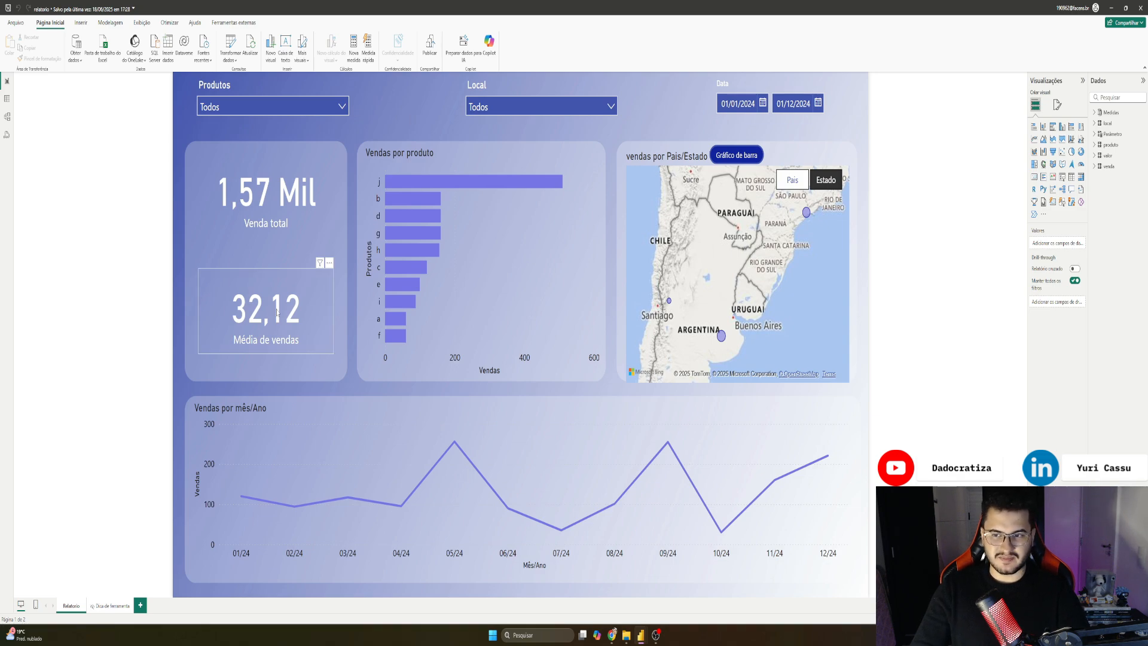
mouse_move(277, 312)
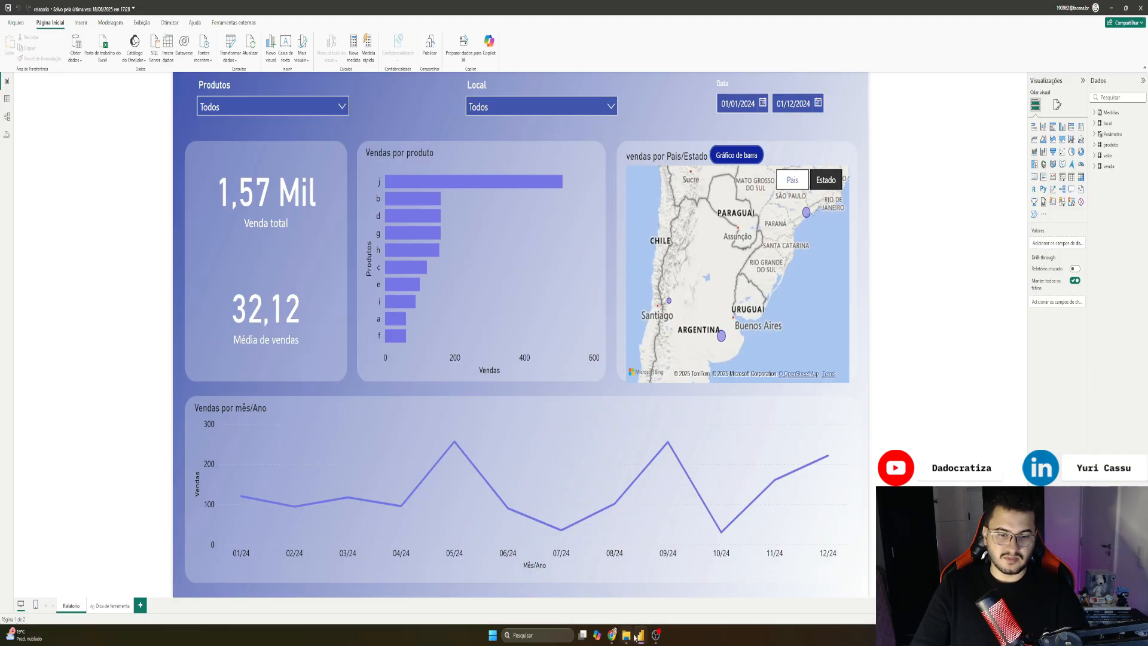
Step: Return to the projeto report and set the line colour of the Venda por mês chart to #7775E6
mouse_move(640, 635)
left_click(620, 601)
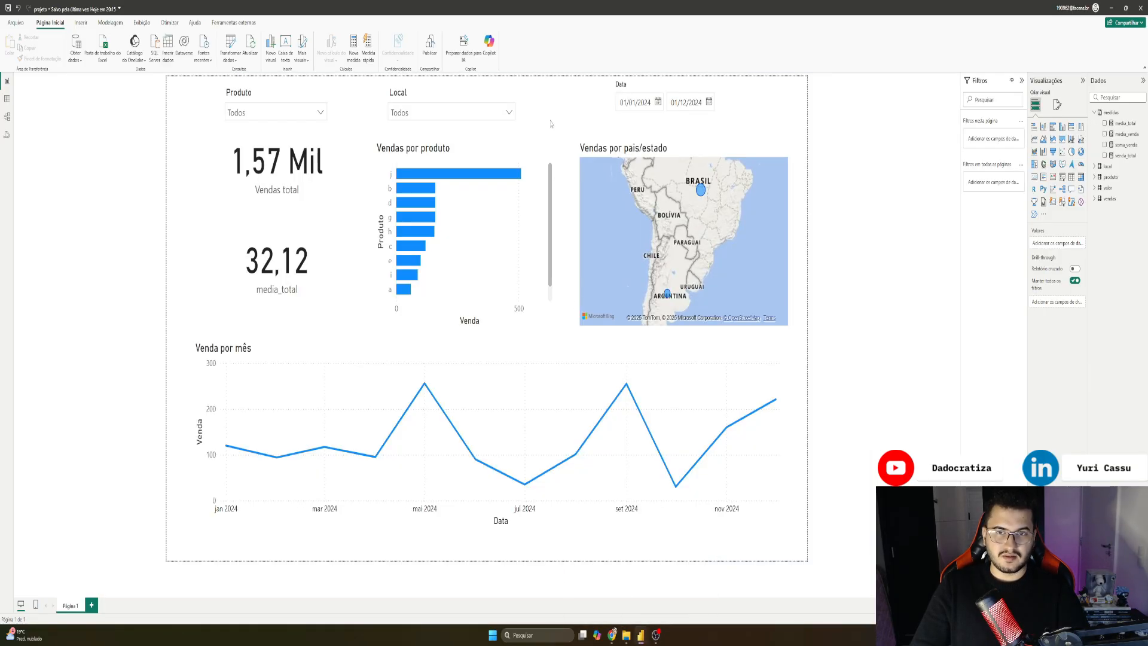
left_click(479, 358)
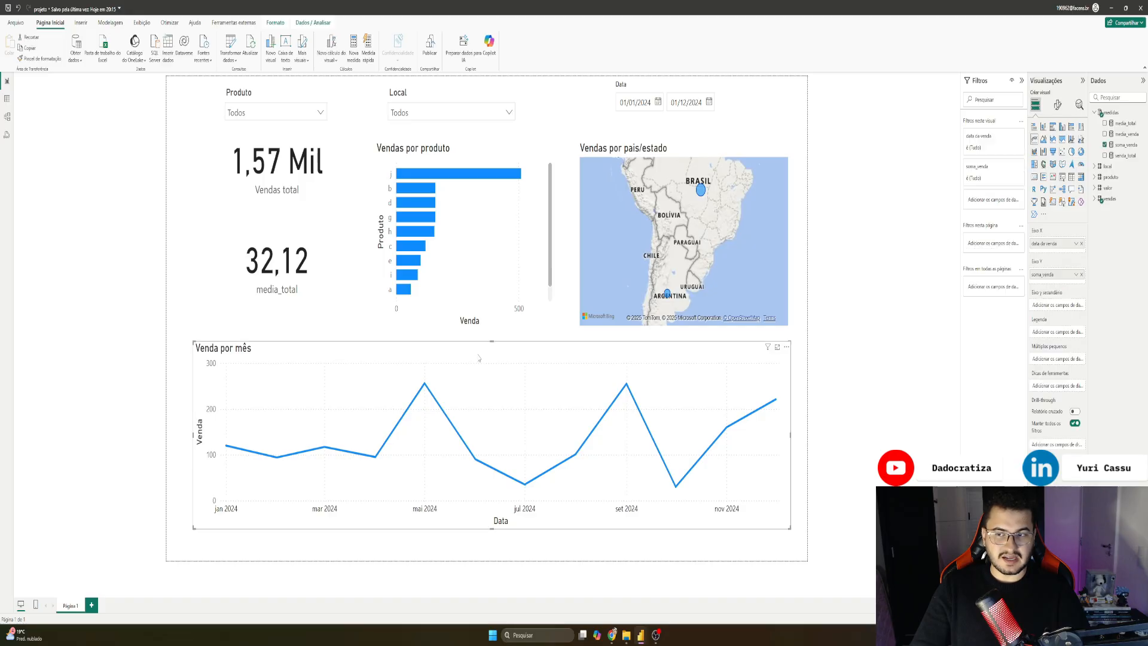
left_click(1057, 106)
left_click(1036, 105)
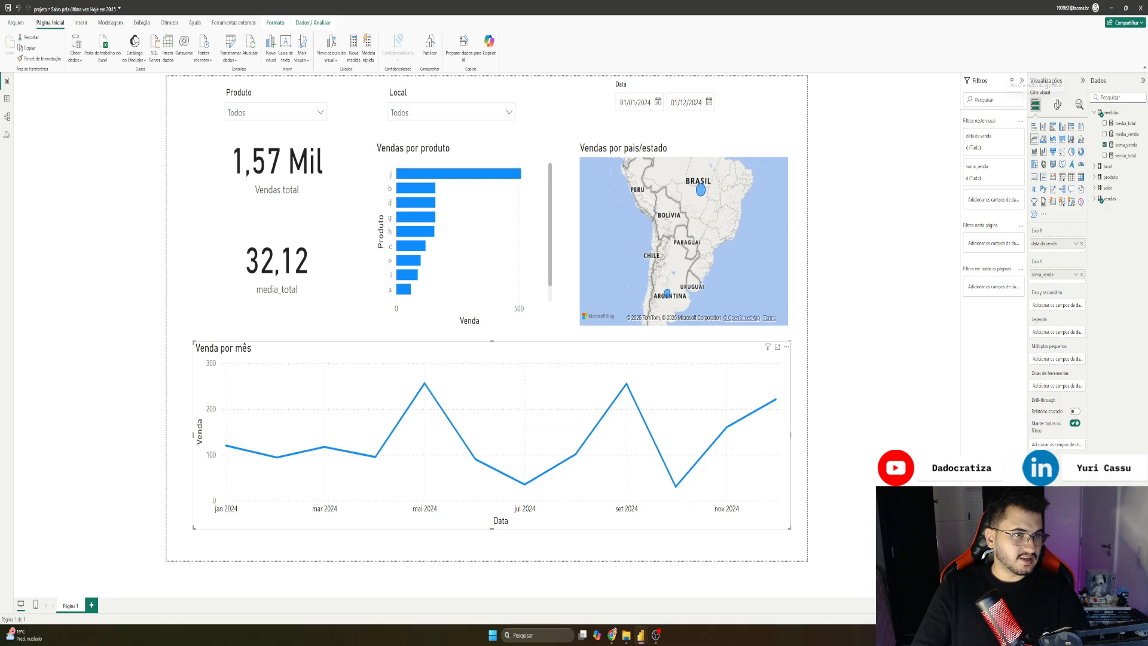
left_click(1057, 107)
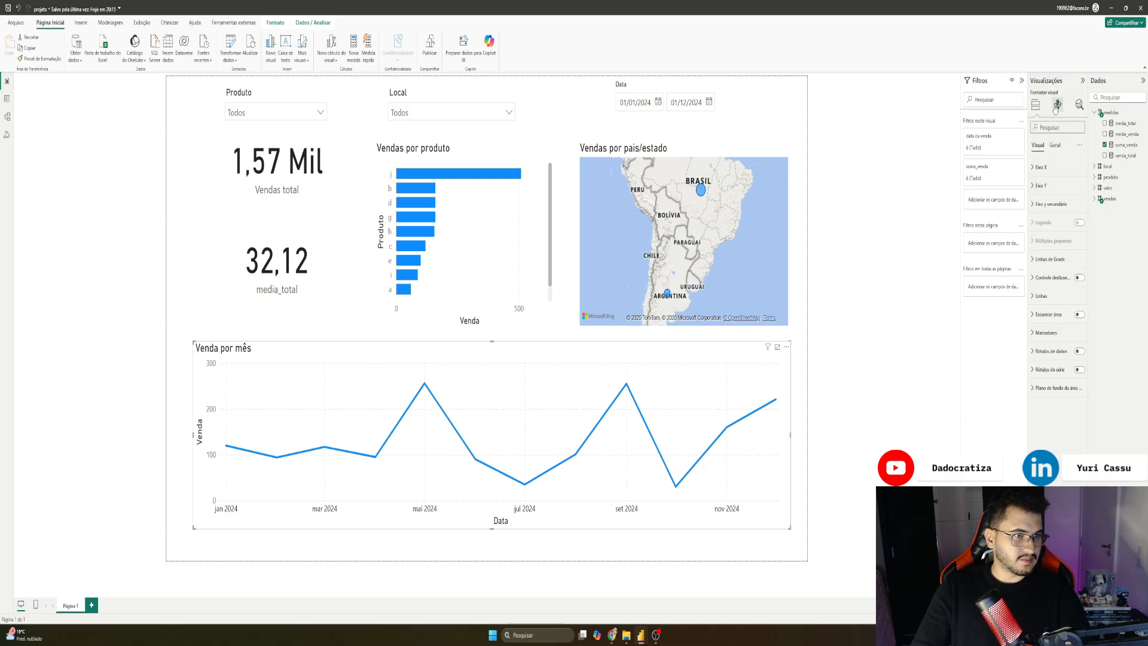
left_click(1055, 296)
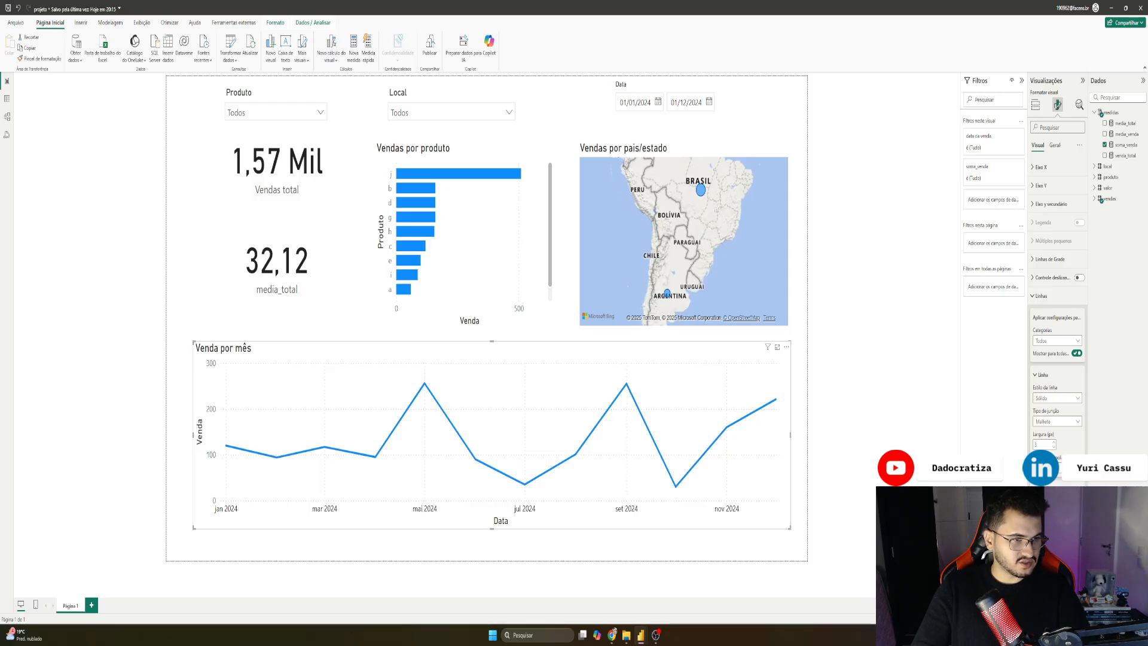
scroll(1041, 441, "down", 3)
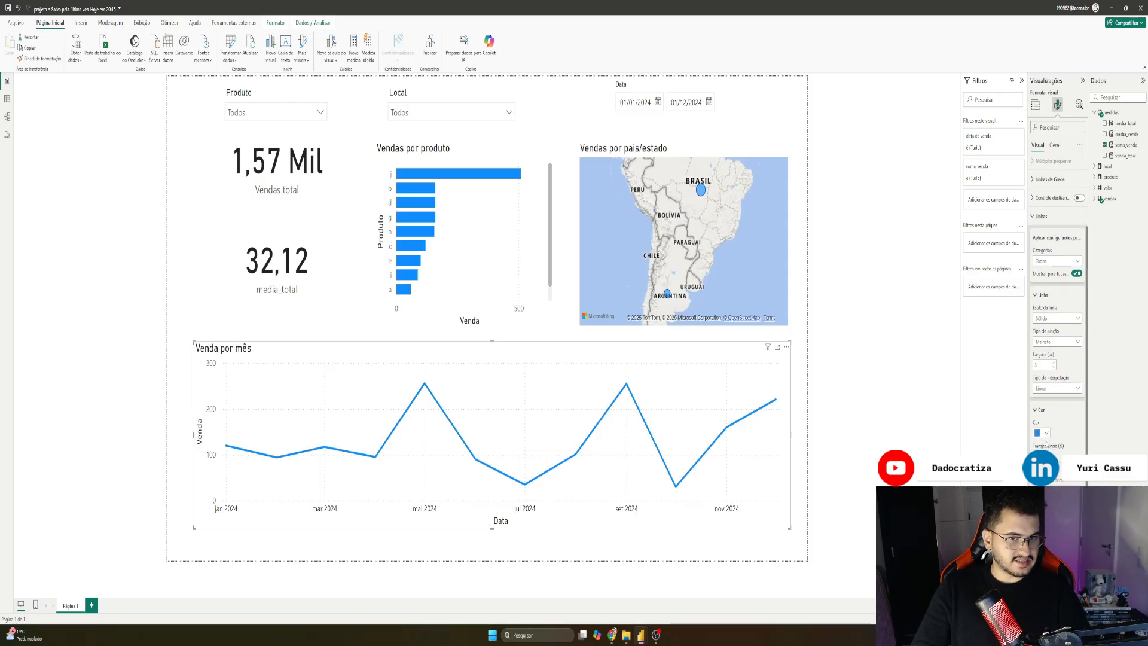
left_click(1043, 433)
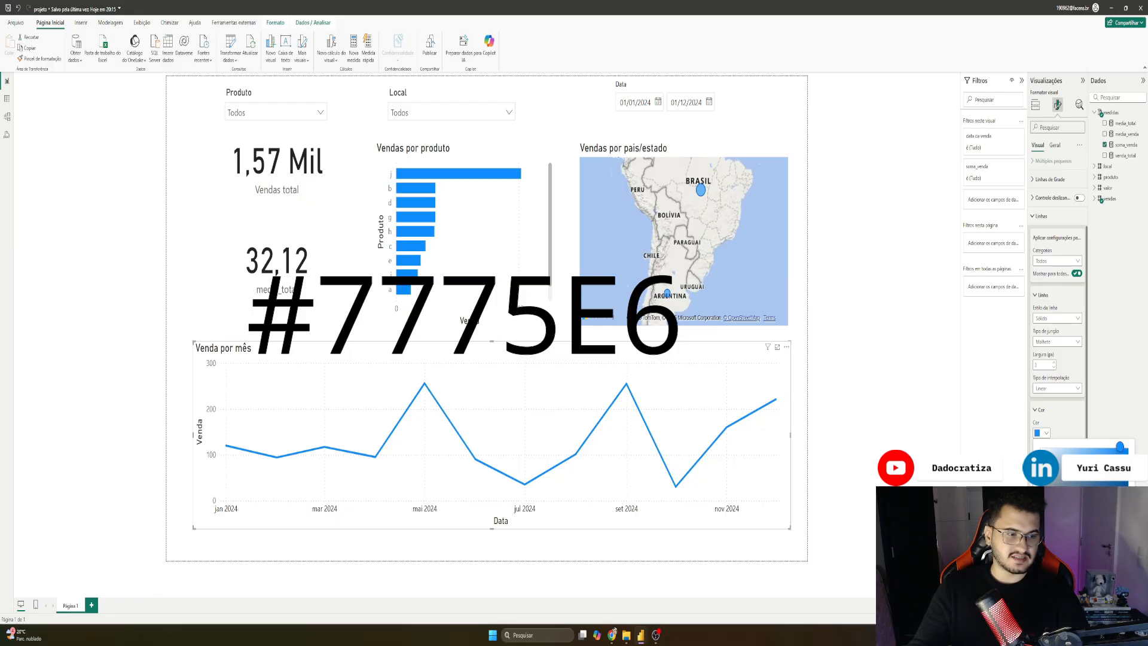
type("#7775E6")
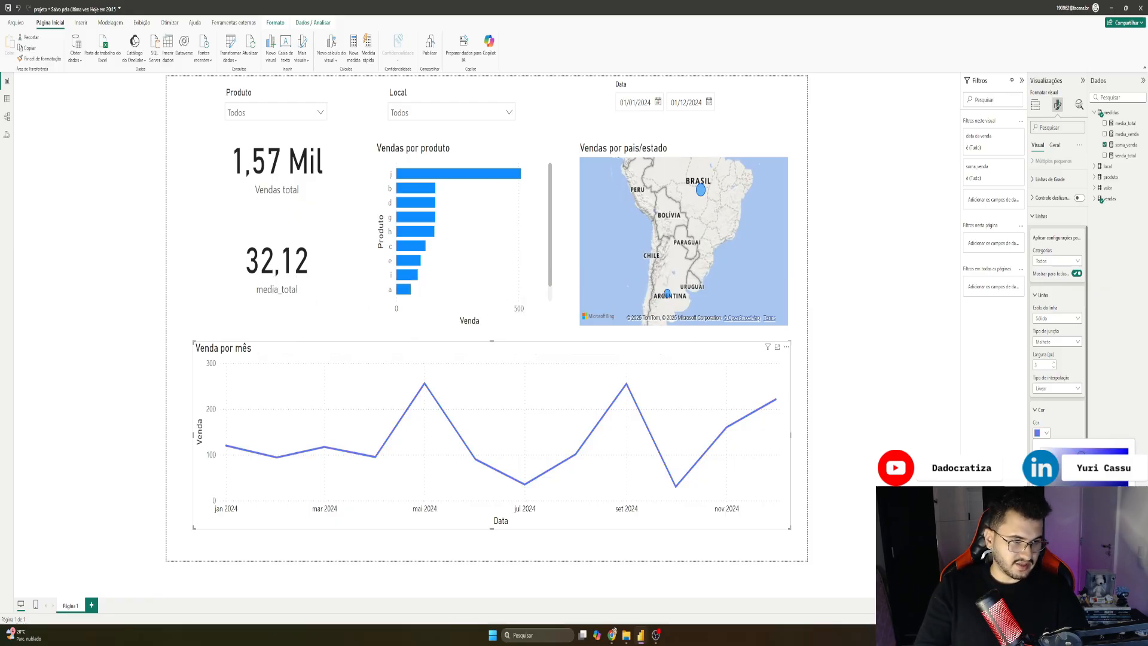
left_click(800, 350)
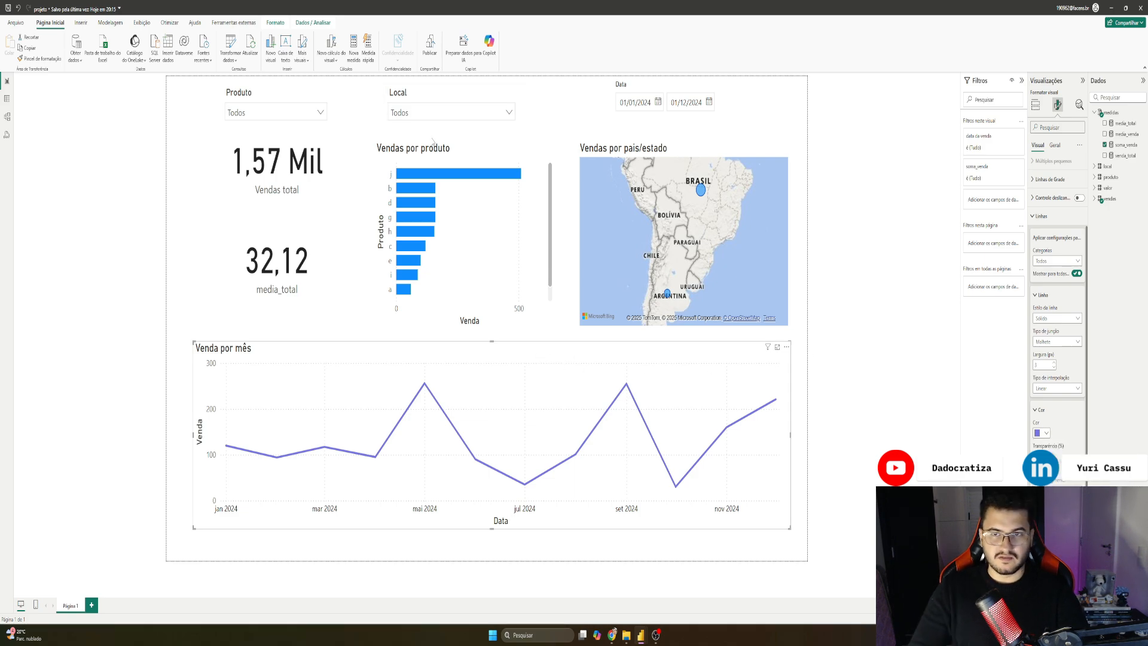
Step: Set the bar colour of the Vendas por produto chart to #7775E6
left_click(440, 160)
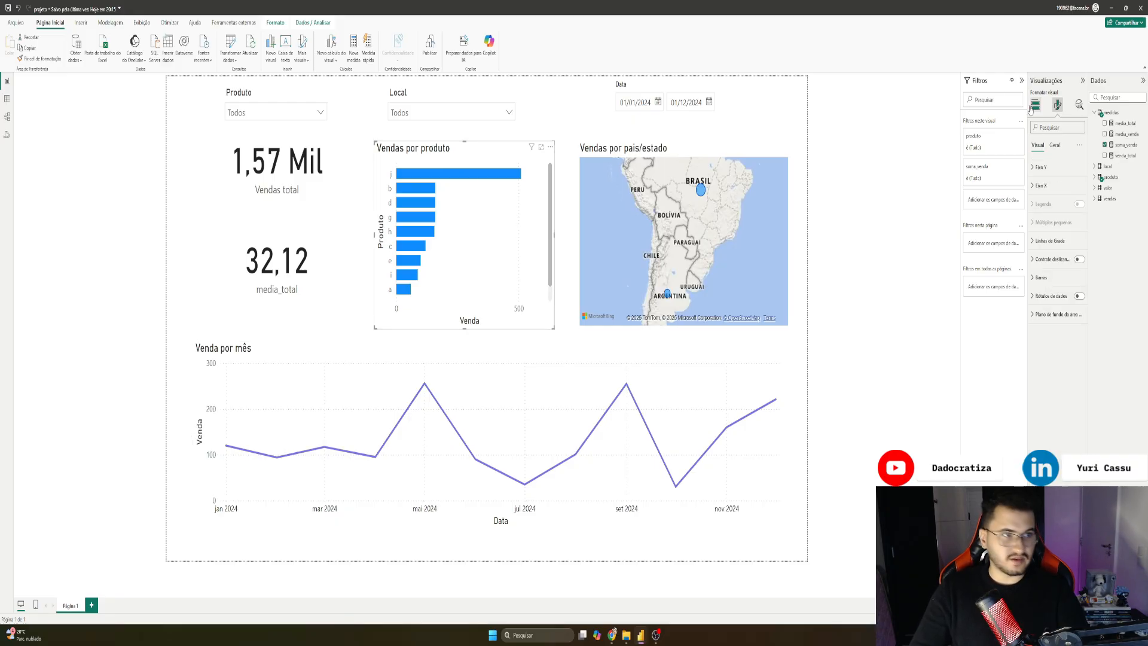
left_click(1046, 278)
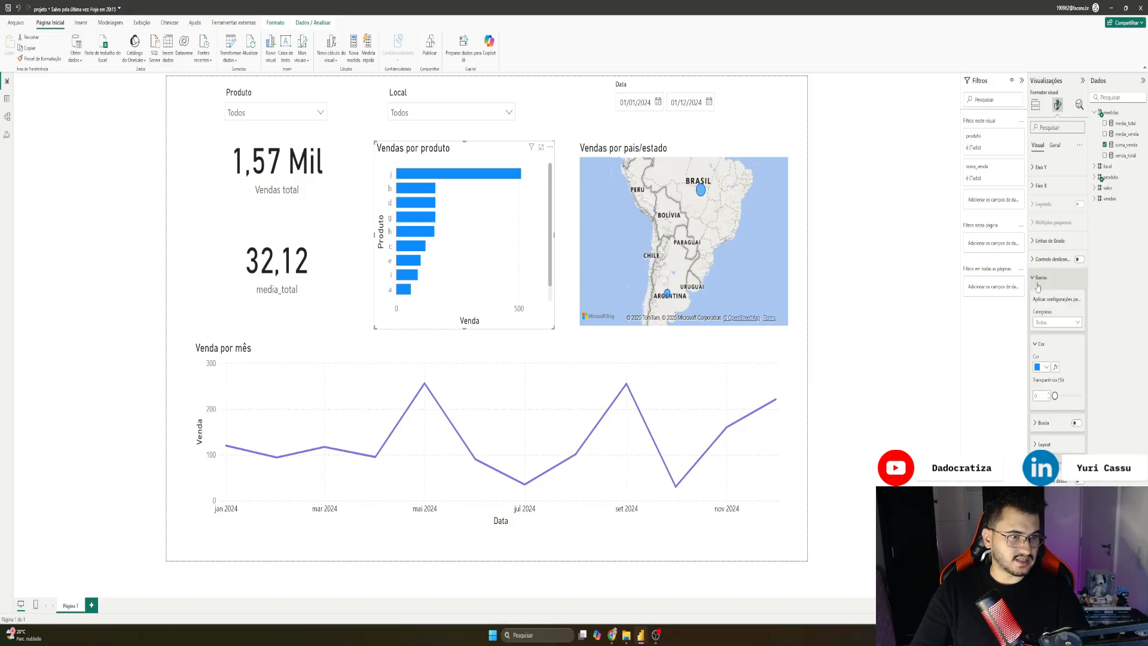
left_click(1041, 368)
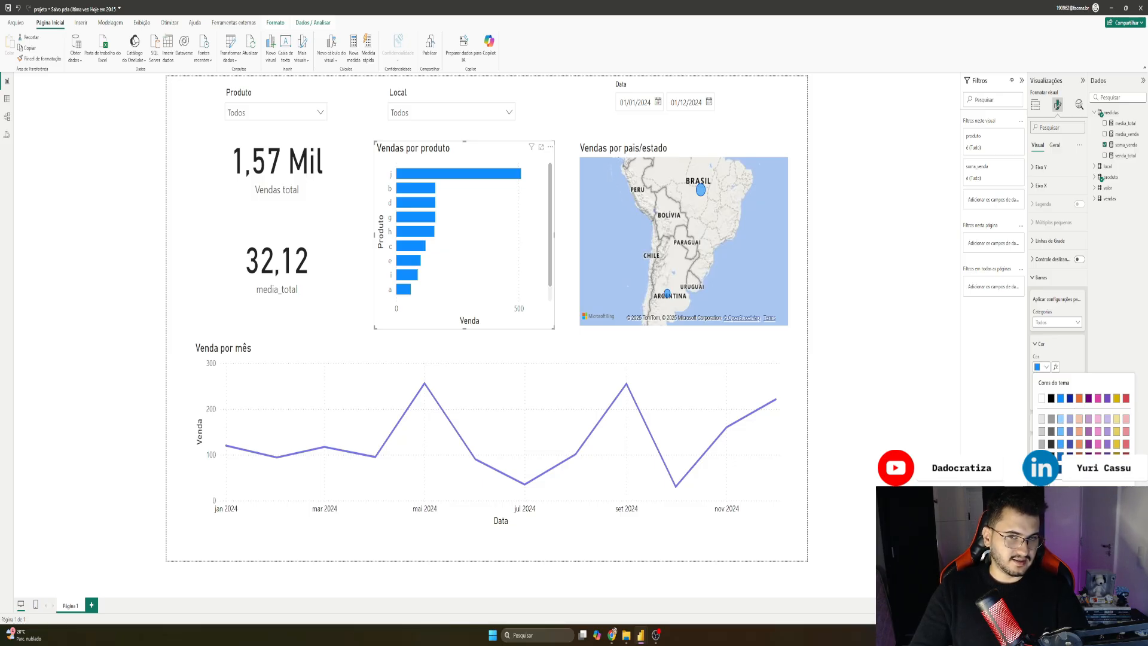
left_click(1054, 495)
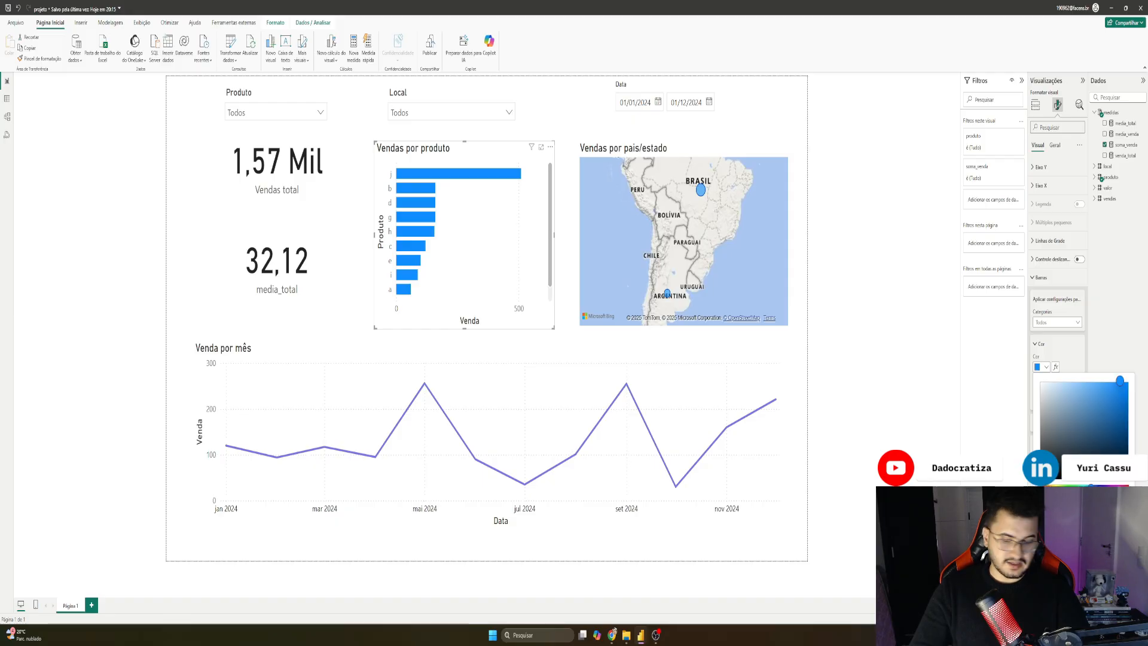
key("ctrl+v")
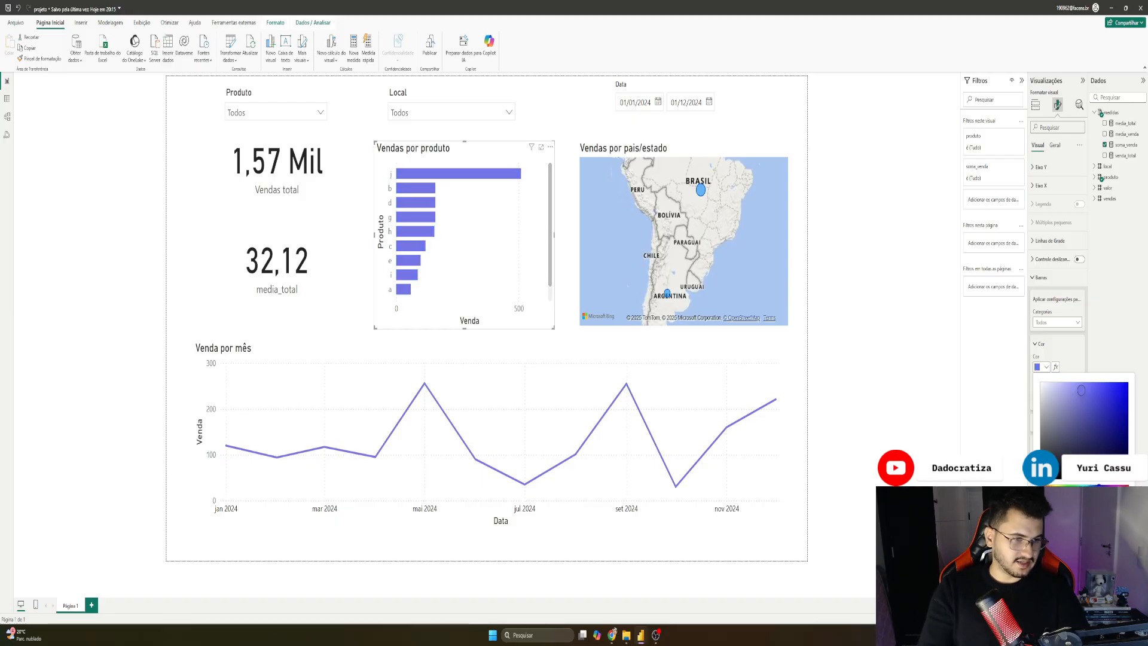
left_click(591, 119)
Step: Set the default bubble colour of the Vendas por país/estado map to the recently used purple #7775E6
left_click(622, 149)
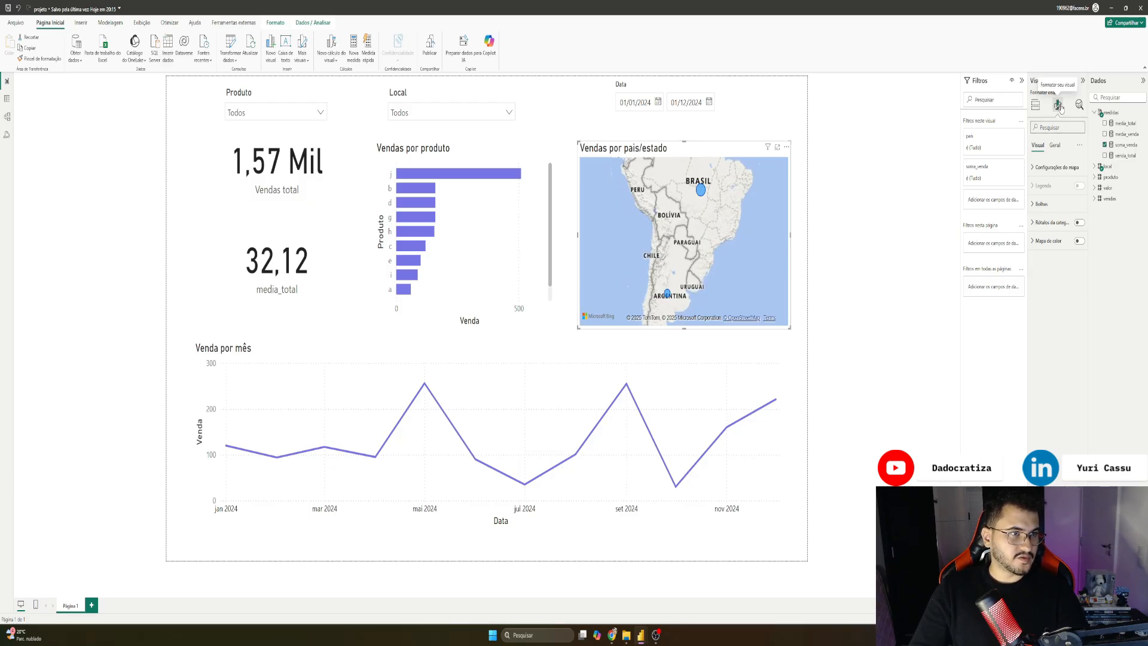
left_click(1046, 207)
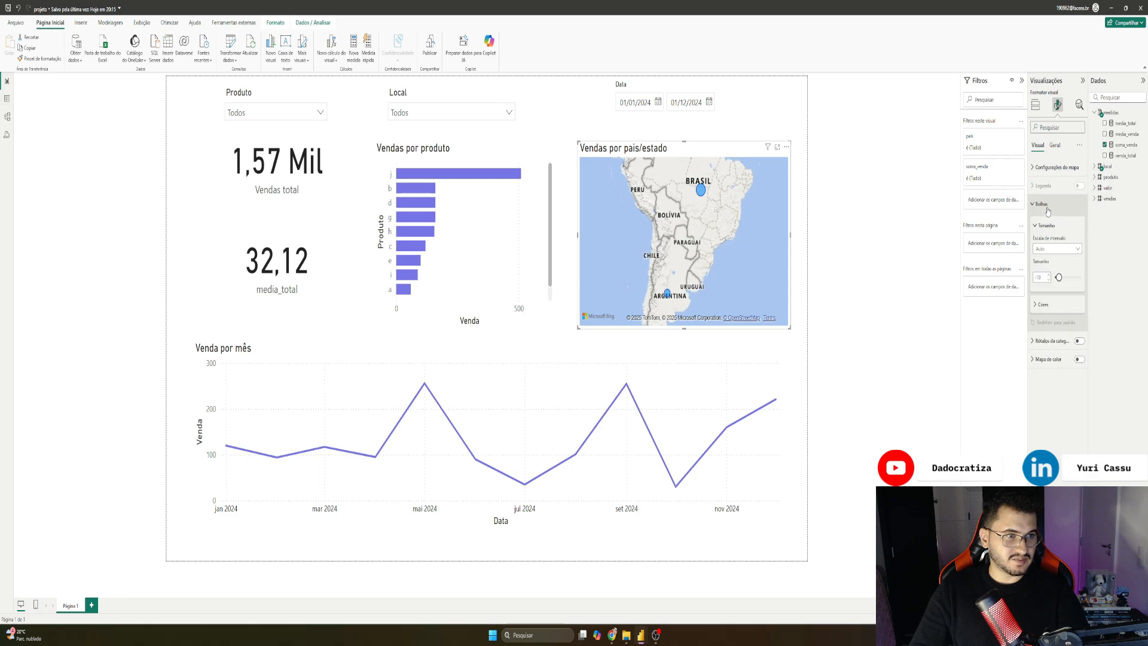
left_click(1040, 308)
left_click(1046, 327)
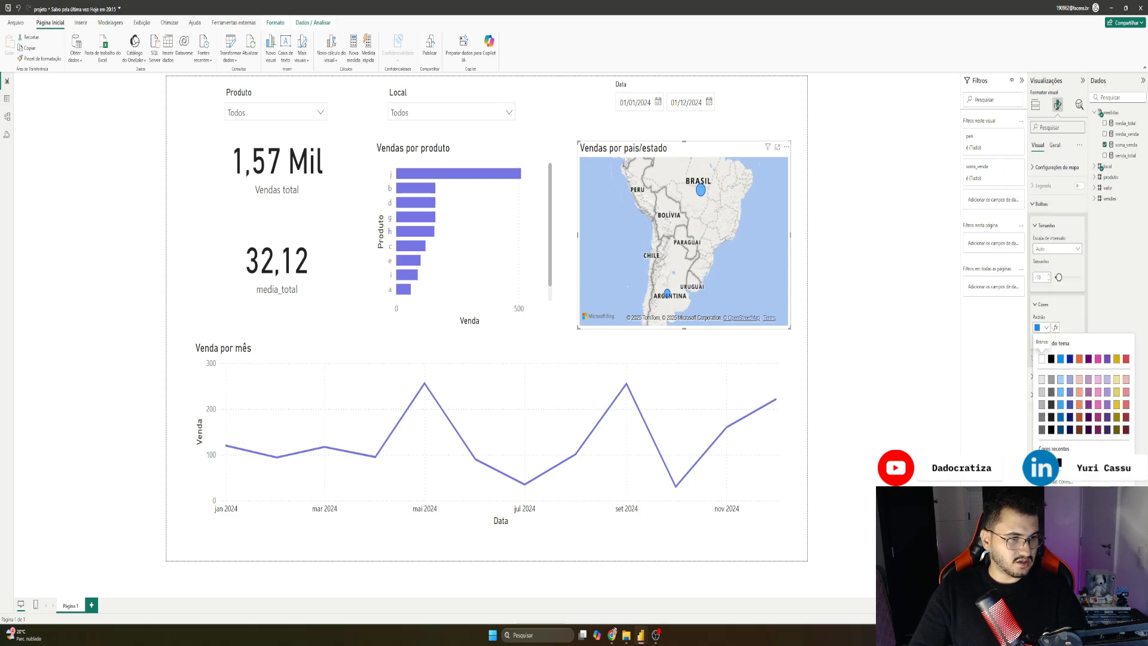
left_click(1042, 460)
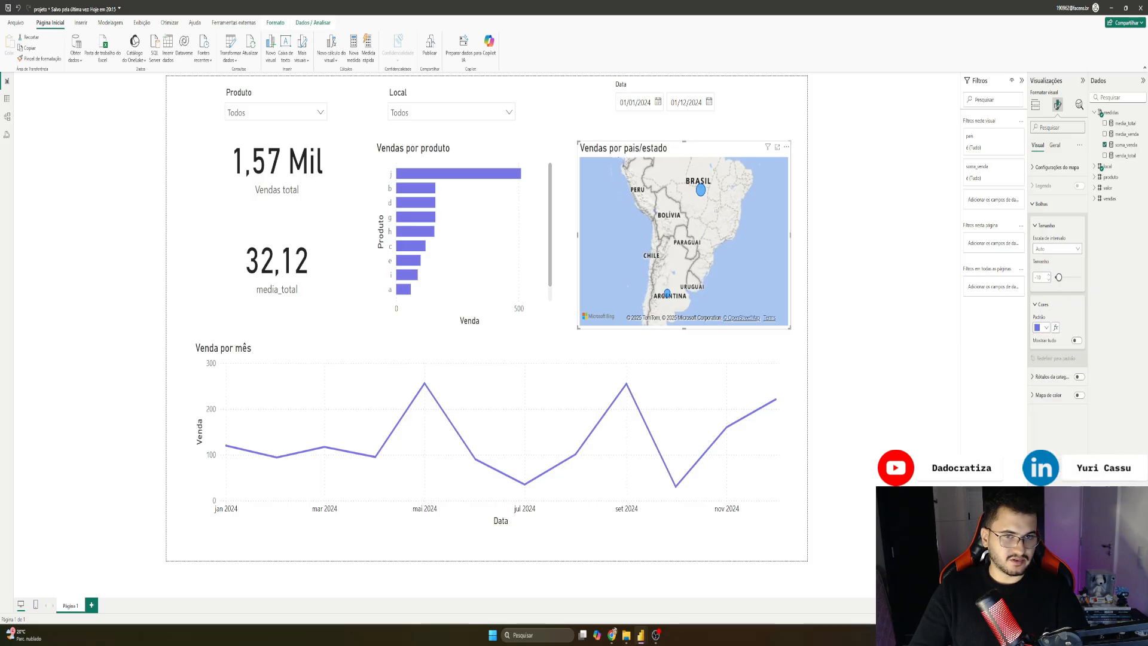
left_click(562, 141)
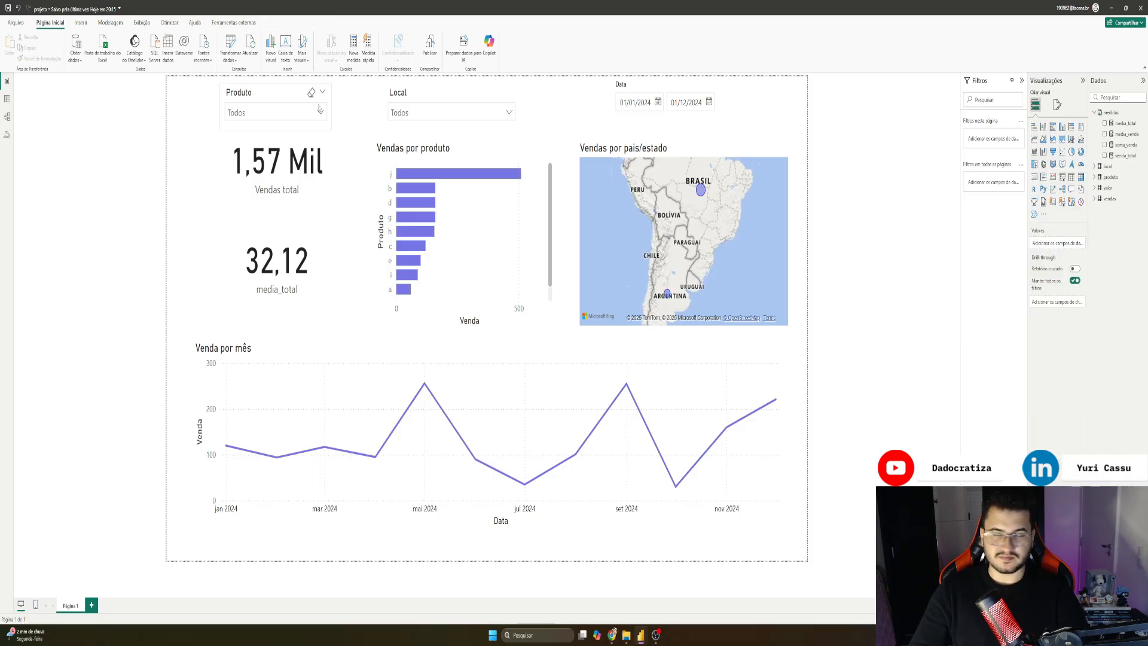
Step: Look up the background colour of the Produtos slicer's values in the relatorio report, as a reference for the projeto report's Produto slicer
left_click(276, 113)
left_click(275, 98)
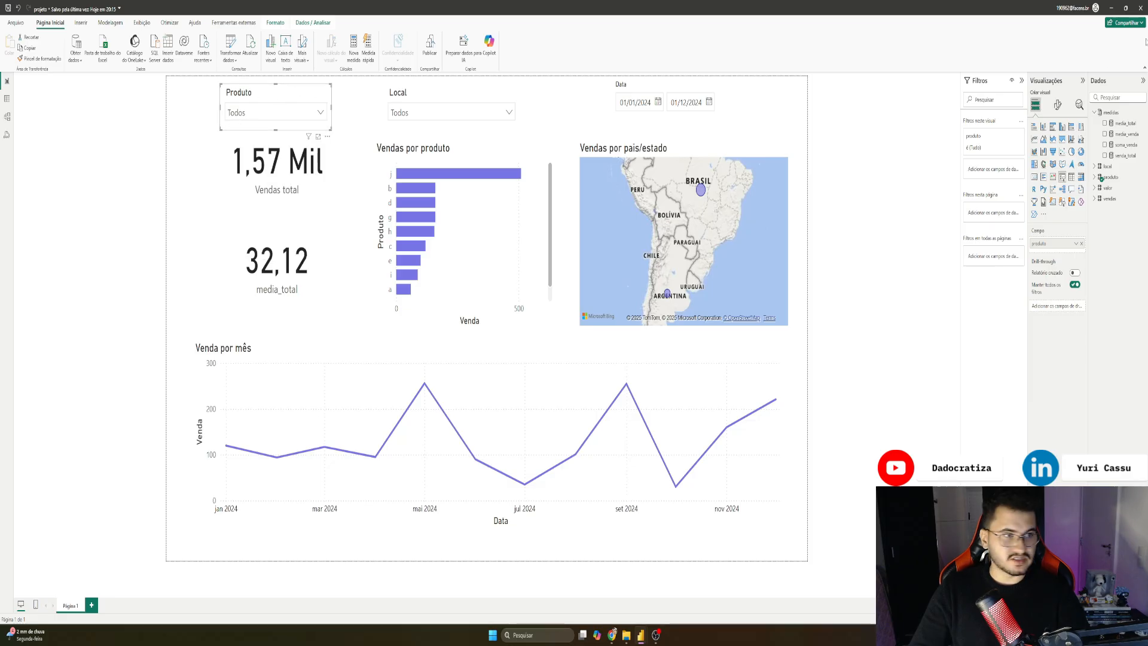
mouse_move(645, 637)
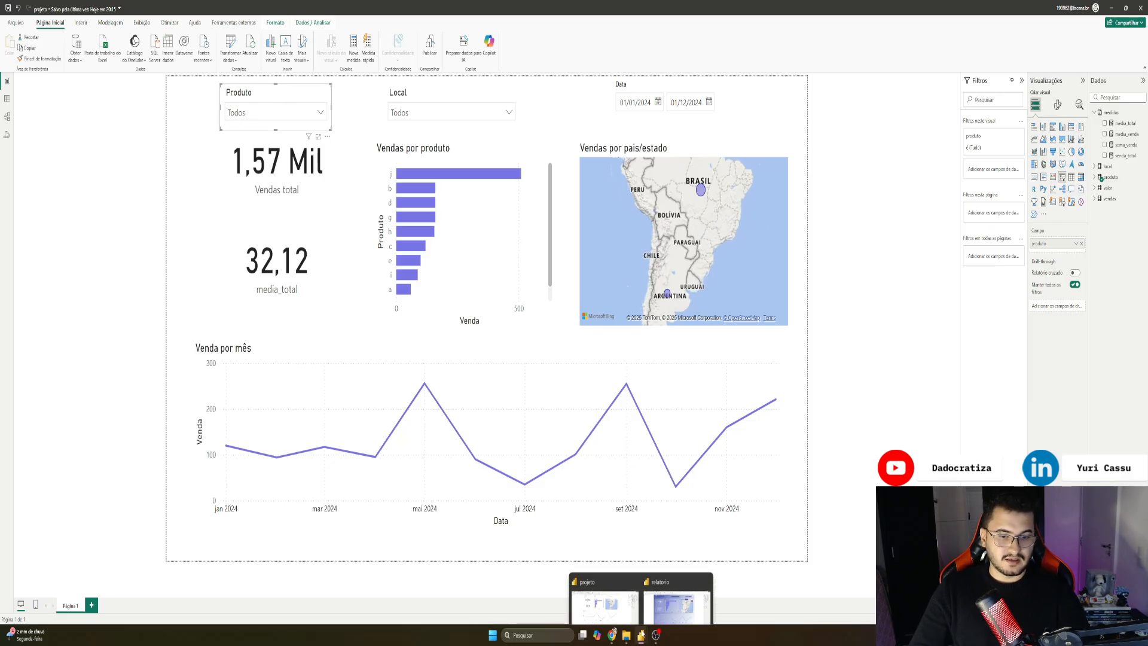
left_click(681, 598)
left_click(246, 91)
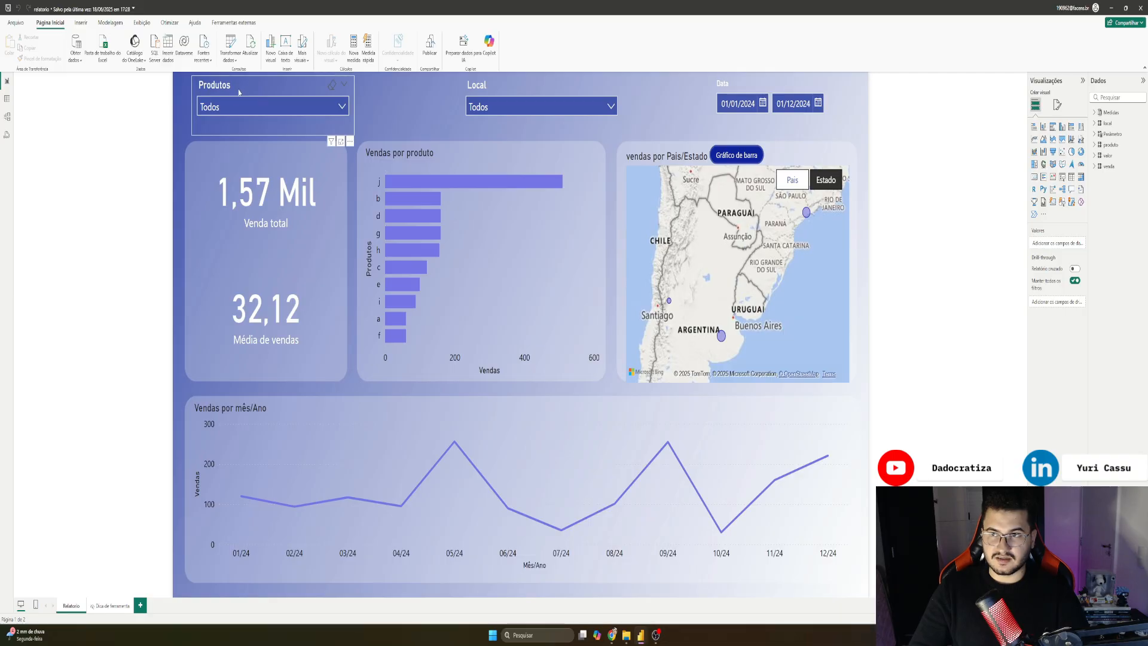
left_click(1057, 104)
left_click(1041, 204)
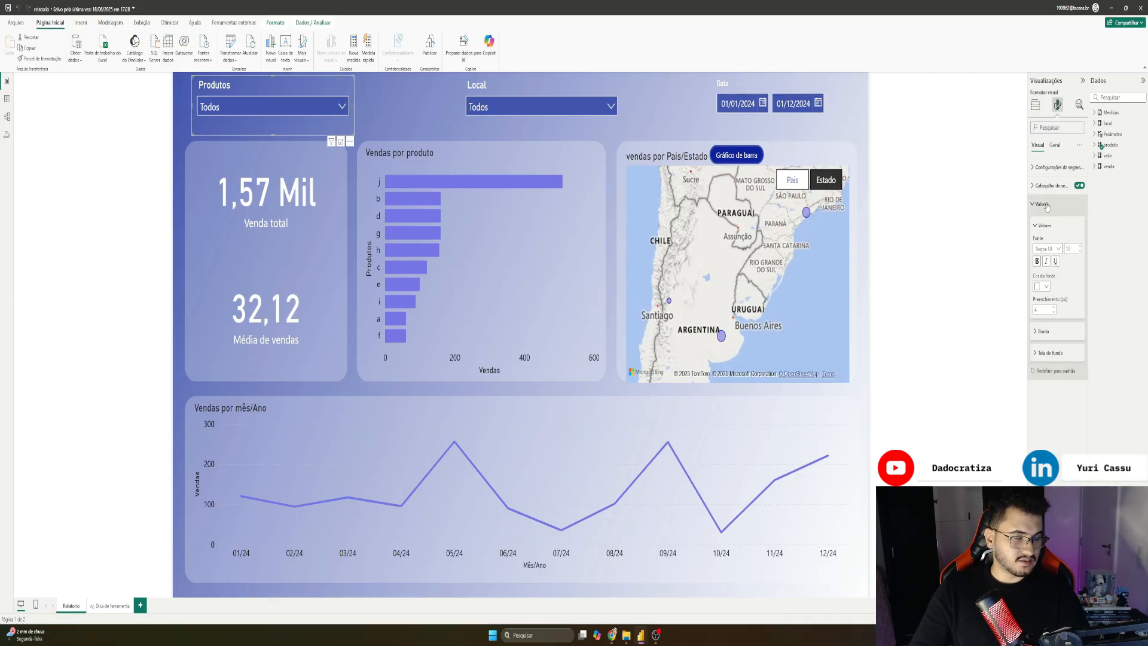
left_click(1057, 353)
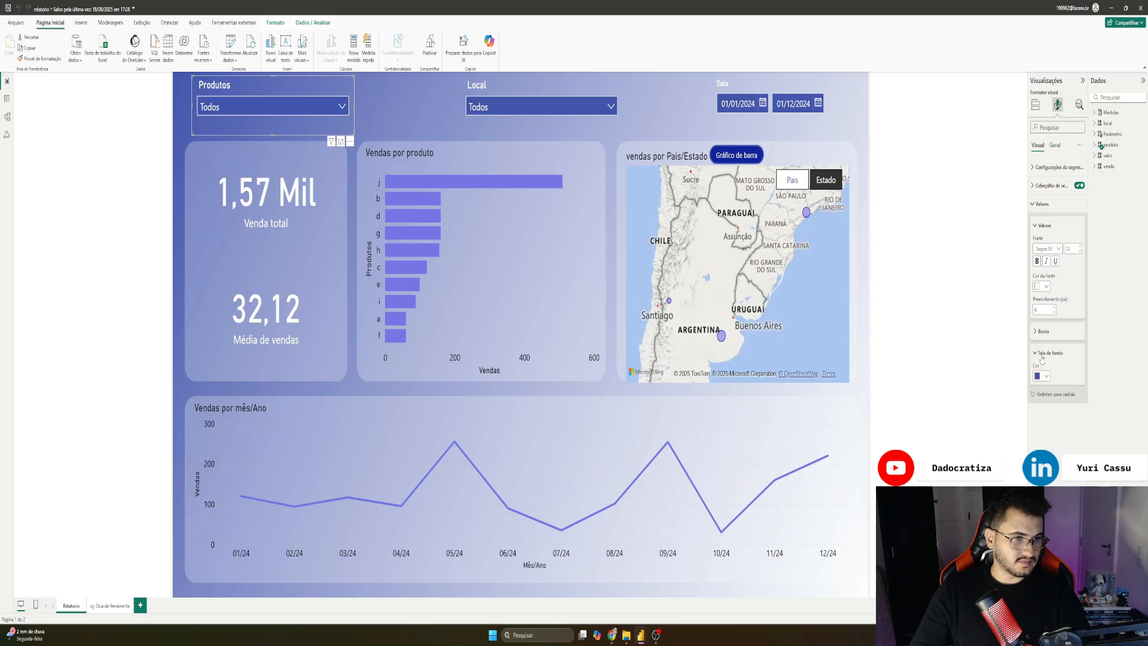
left_click(1046, 376)
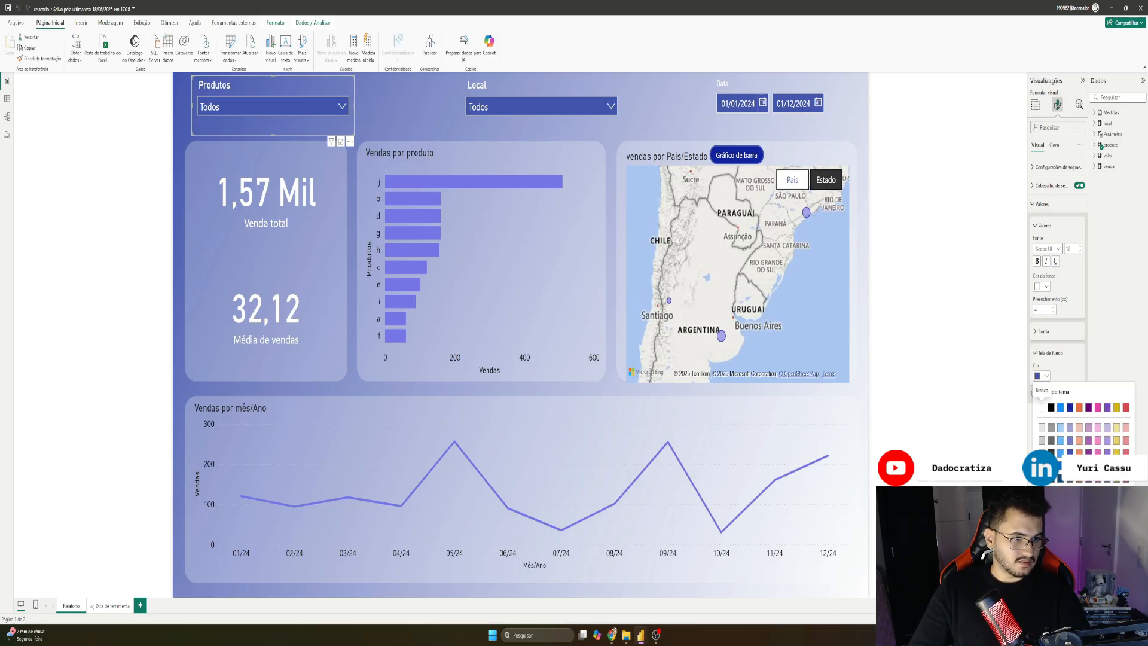
left_click(1058, 505)
left_click(946, 361)
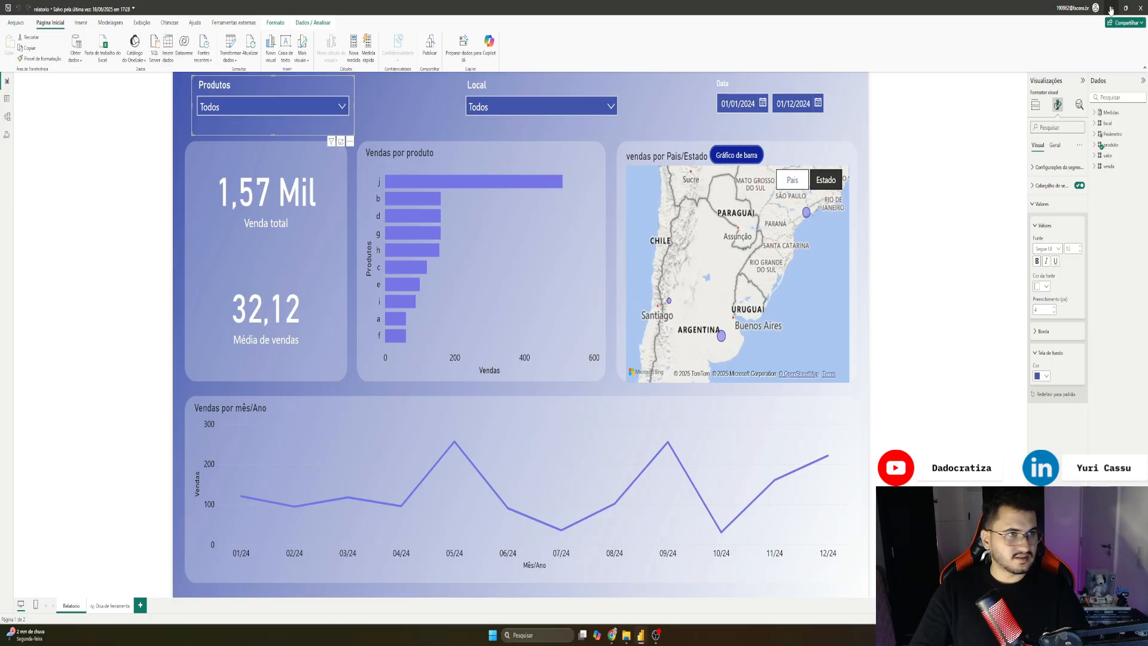
Step: Minimize the relatorio report to return to the projeto report
left_click(264, 98)
left_click(264, 98)
left_click(1110, 8)
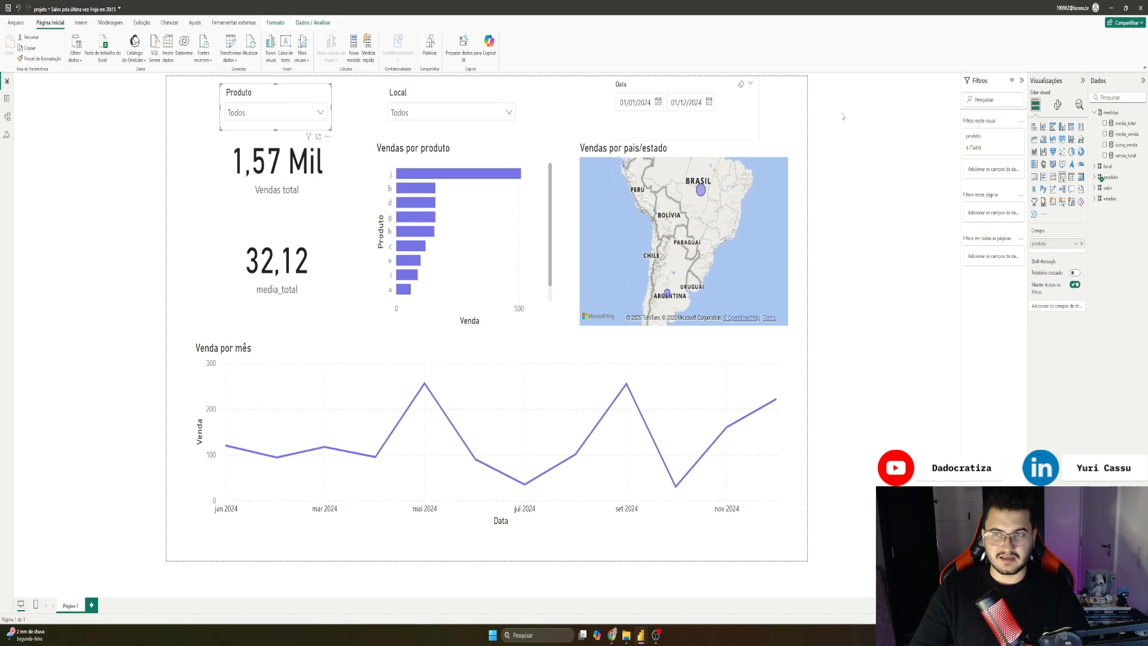
left_click(1057, 104)
left_click(1054, 144)
left_click(1058, 204)
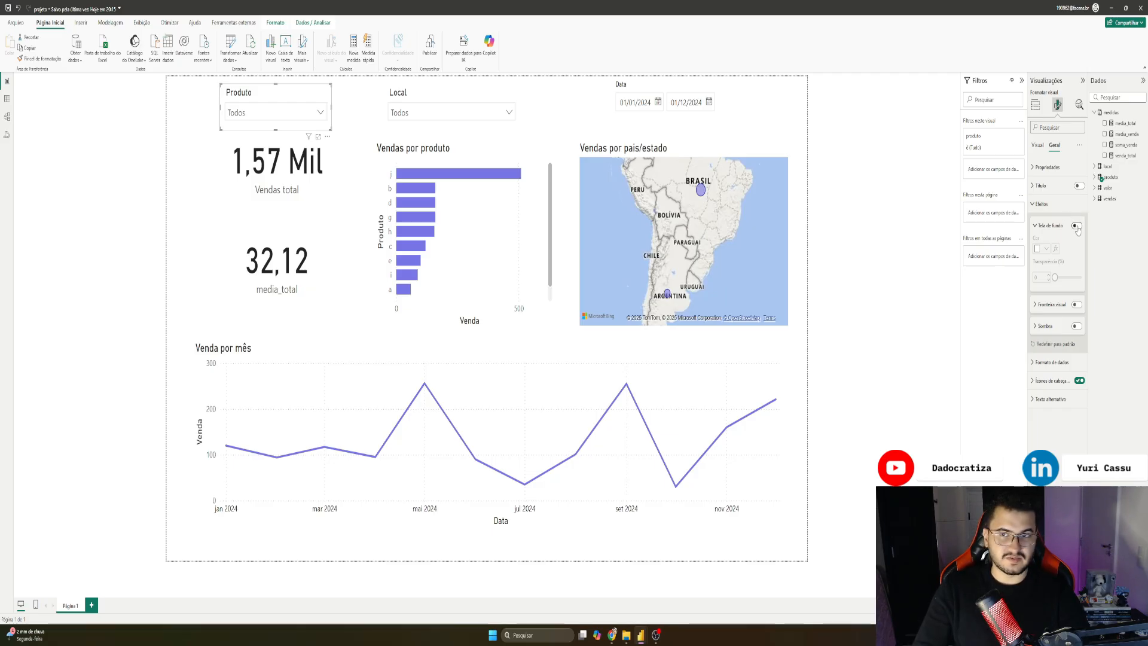
left_click(1035, 104)
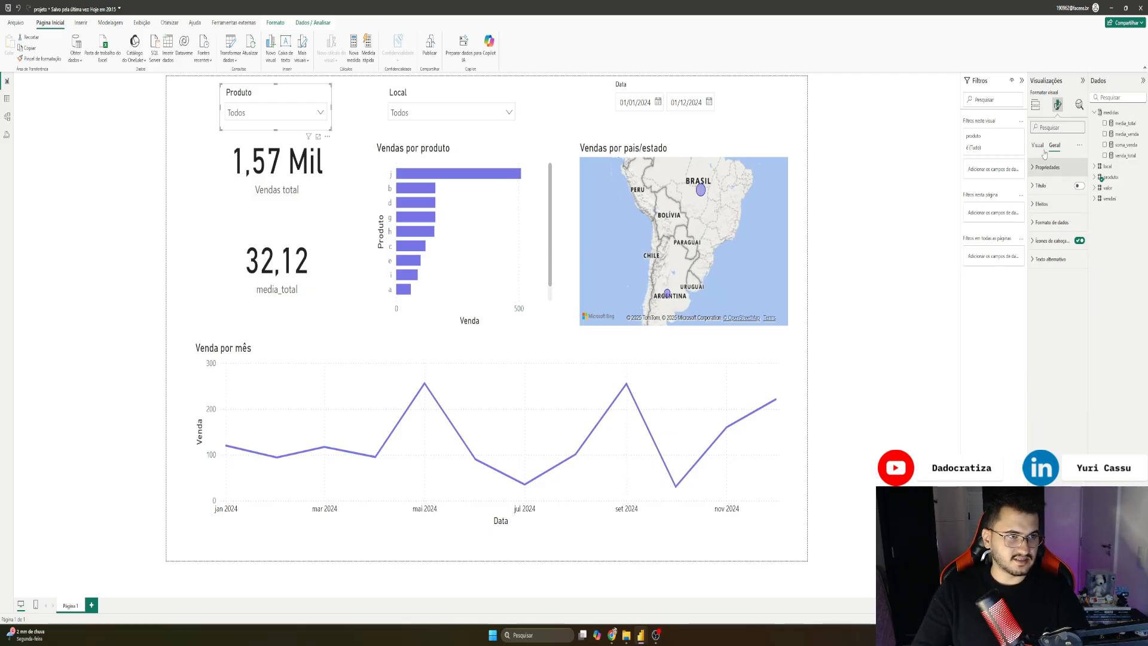
left_click(1035, 104)
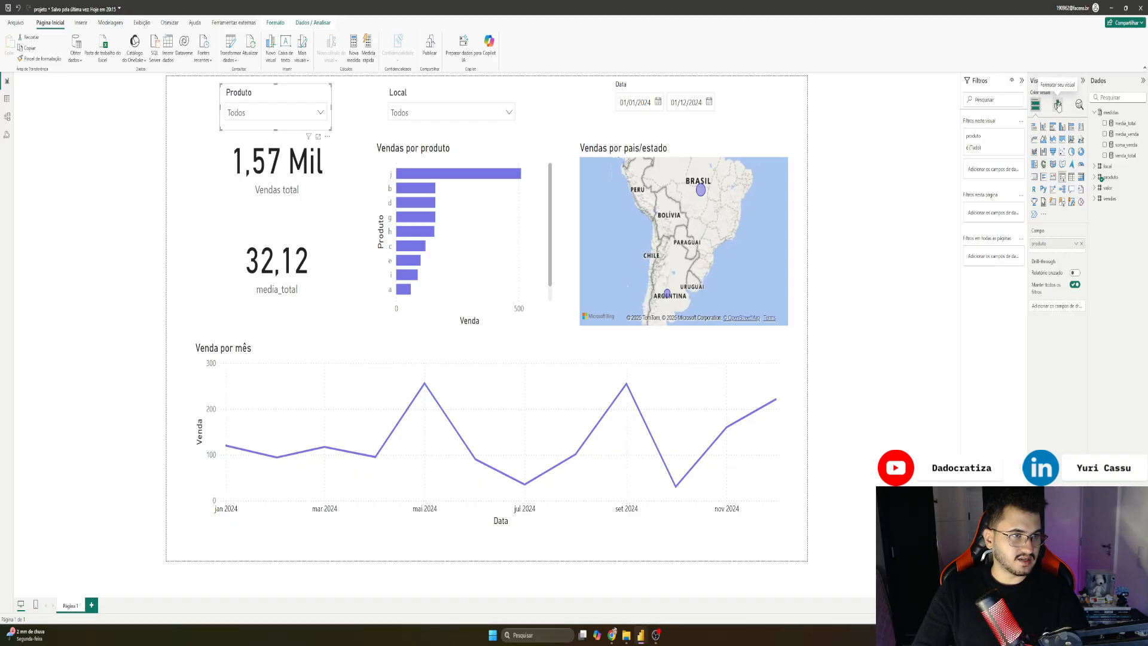
Step: Set the background colour of the Produto slicer's values to #4355AE
left_click(1057, 106)
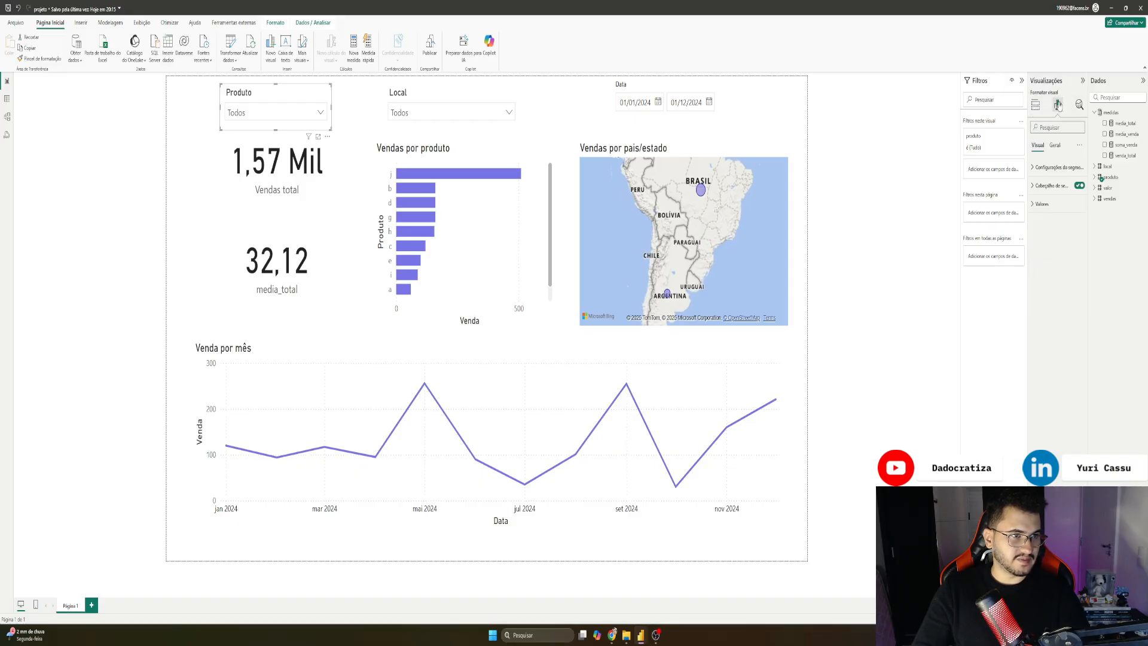
left_click(1043, 203)
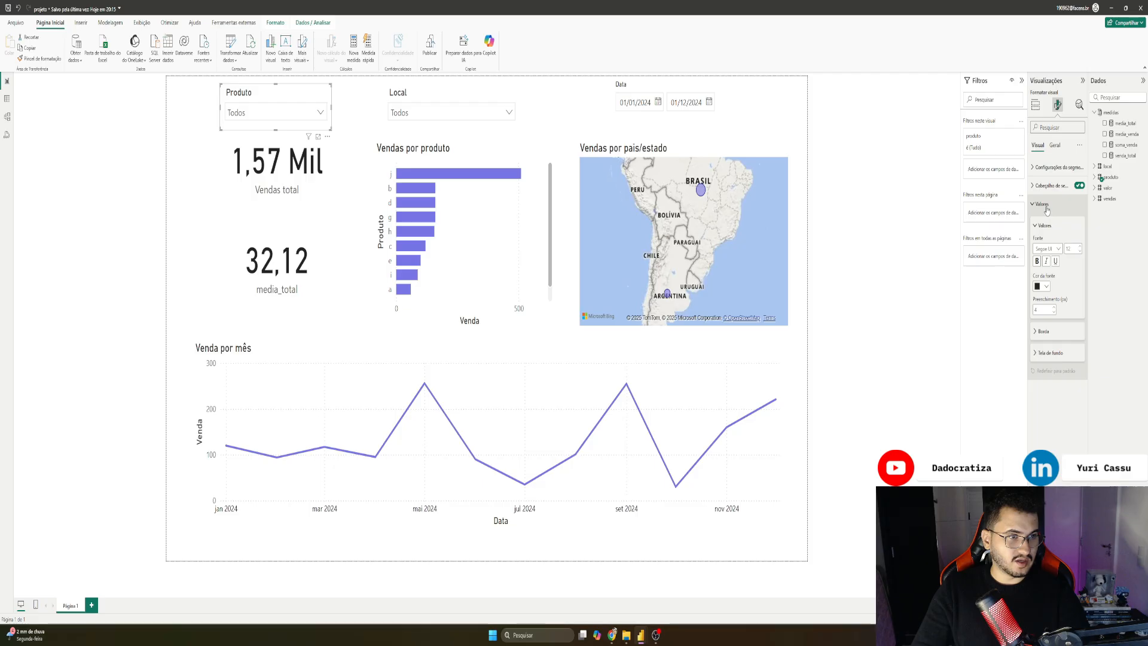
left_click(1058, 359)
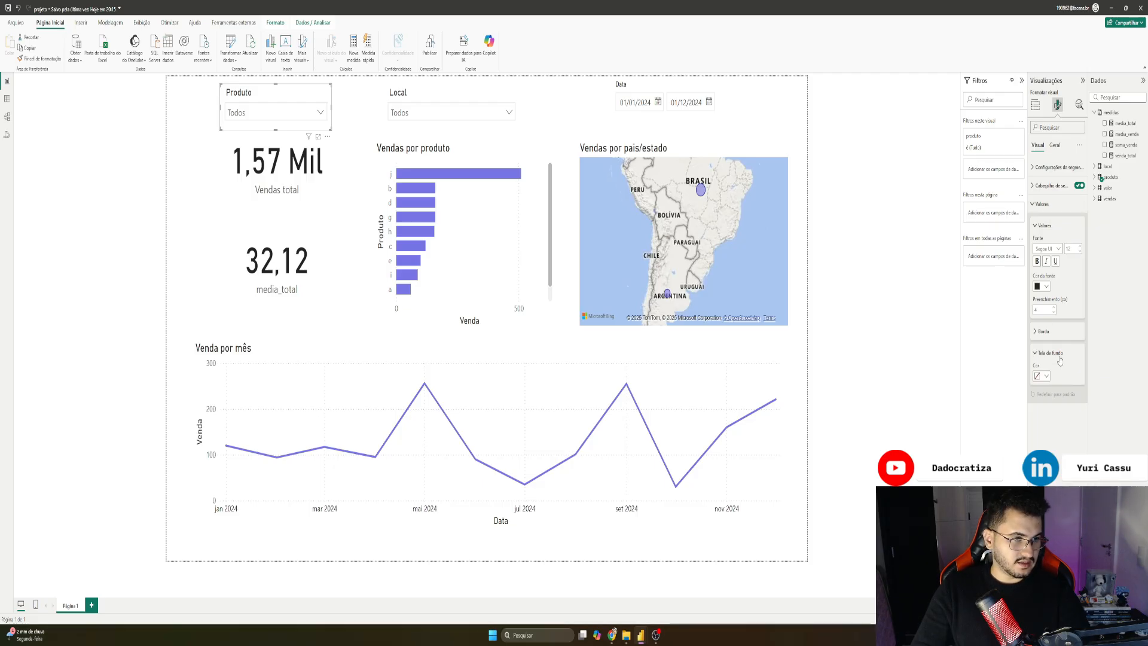
left_click(1042, 375)
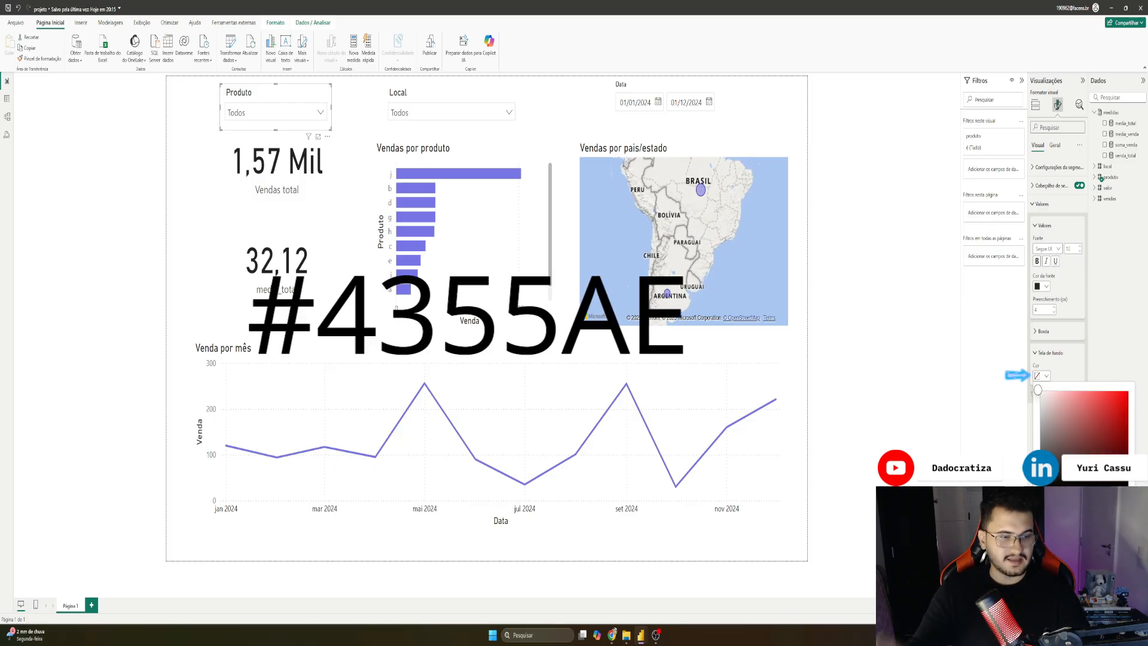
type("#4355AE")
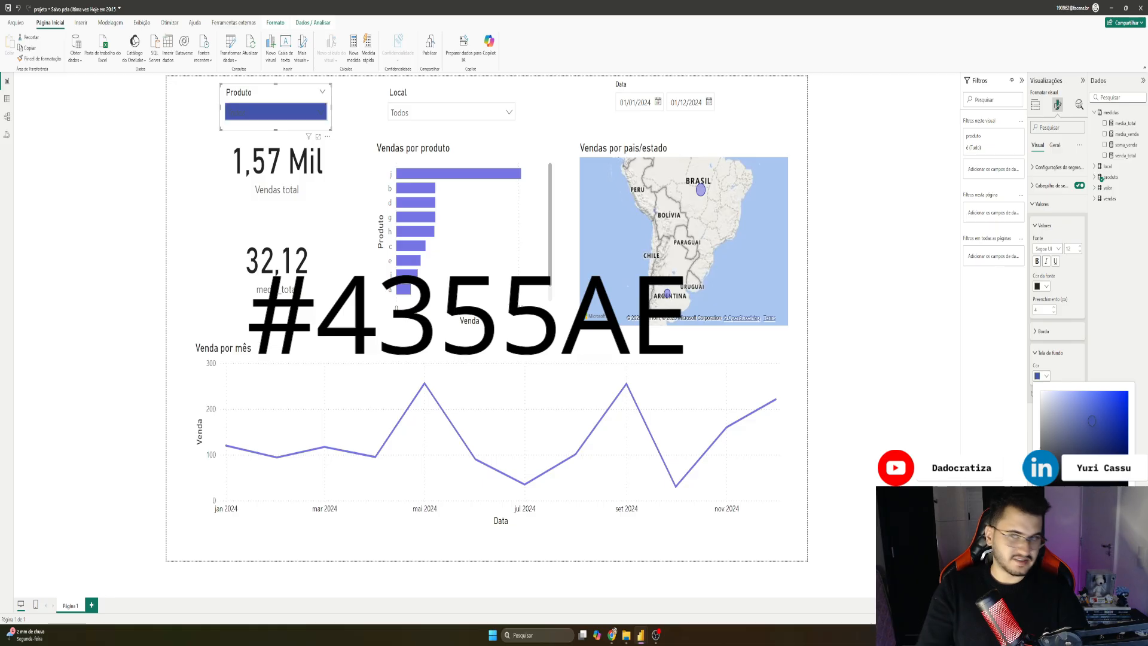
left_click(1072, 346)
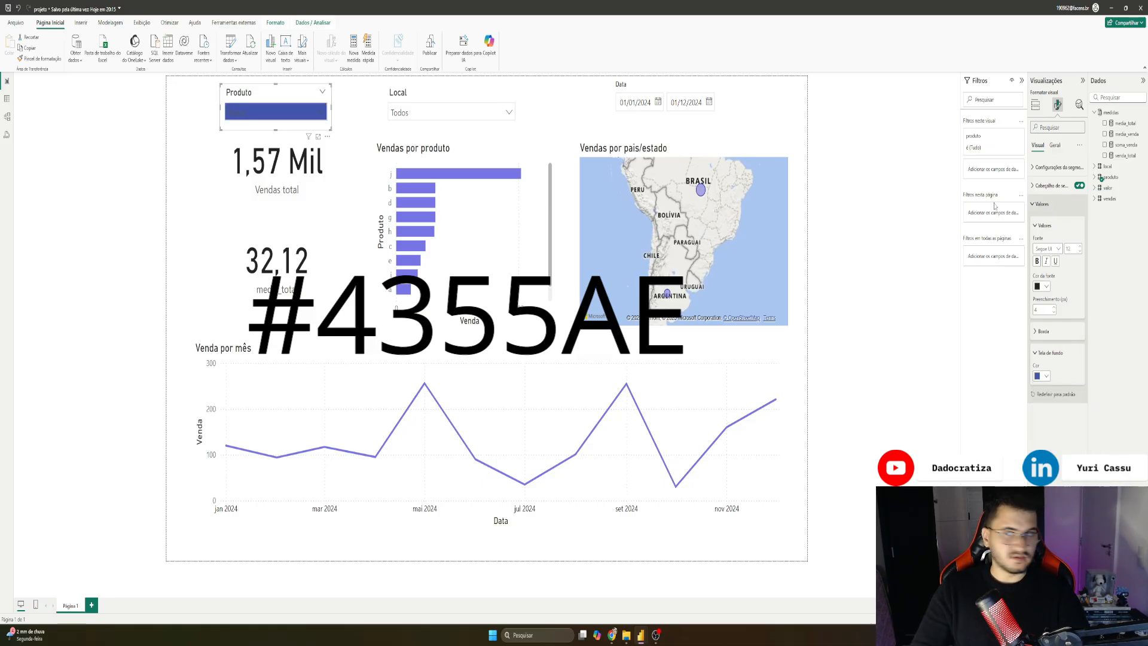
Step: Set the font colour of the Produto slicer's values to white and check it in the expanded product list
left_click(259, 113)
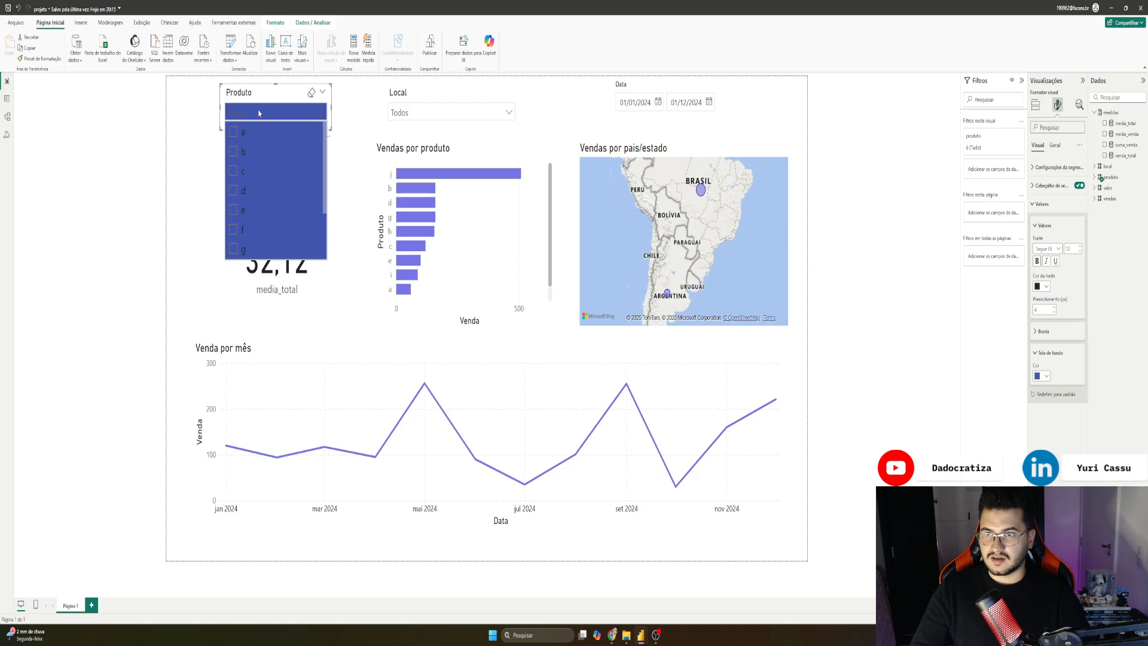
left_click(259, 113)
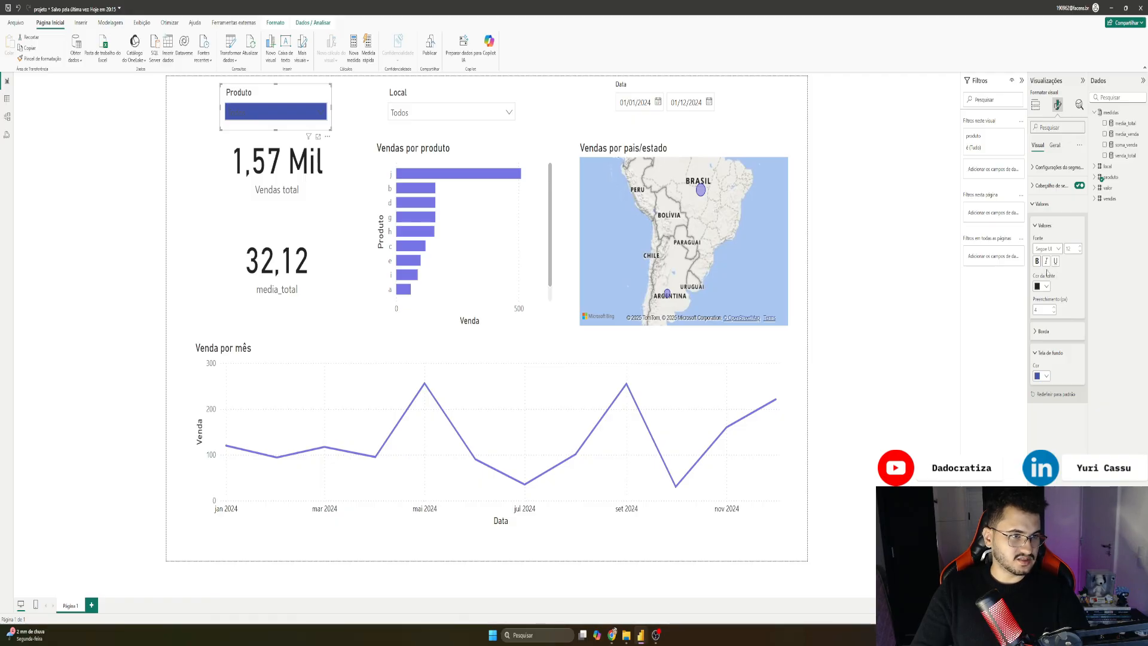
left_click(1044, 286)
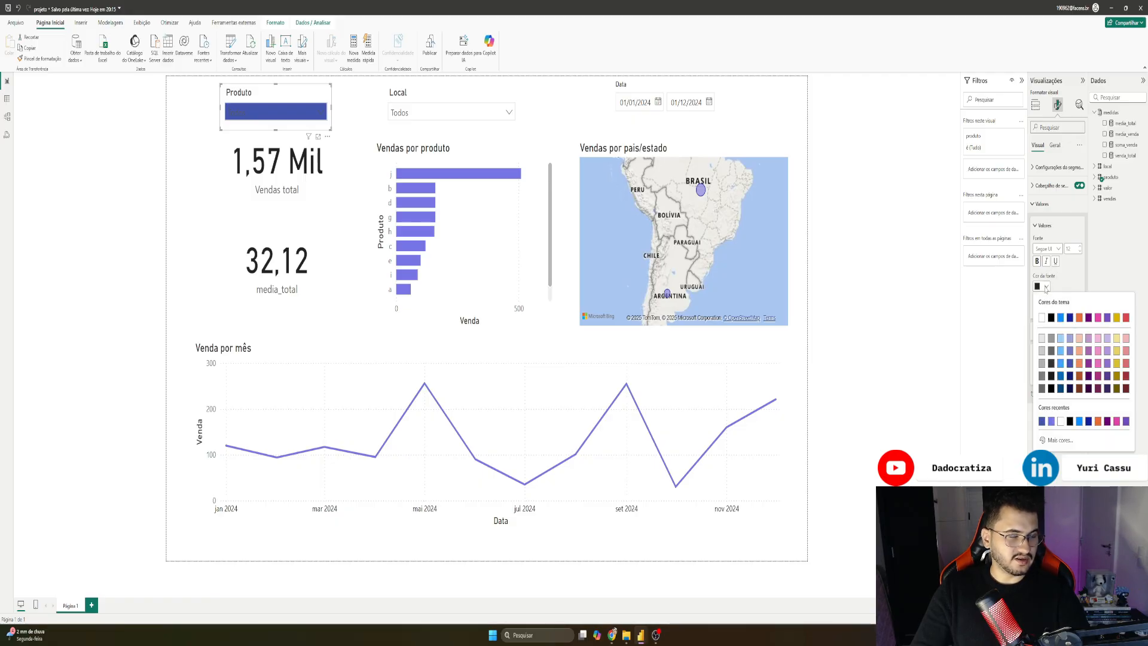
left_click(1043, 319)
left_click(300, 113)
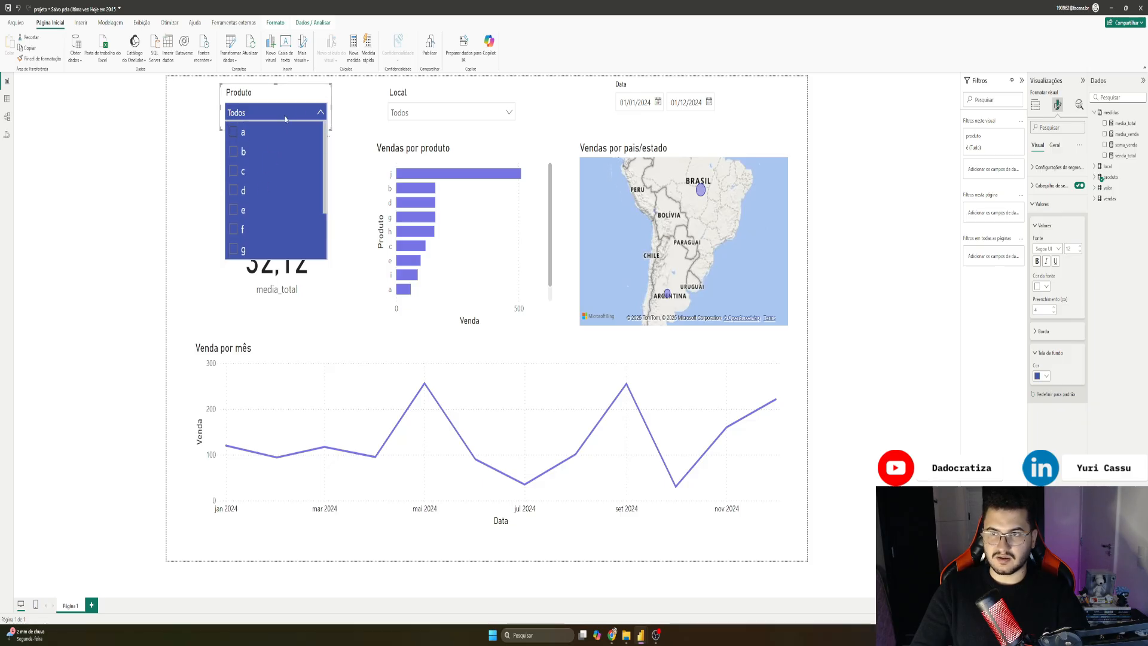
left_click(359, 104)
left_click(359, 105)
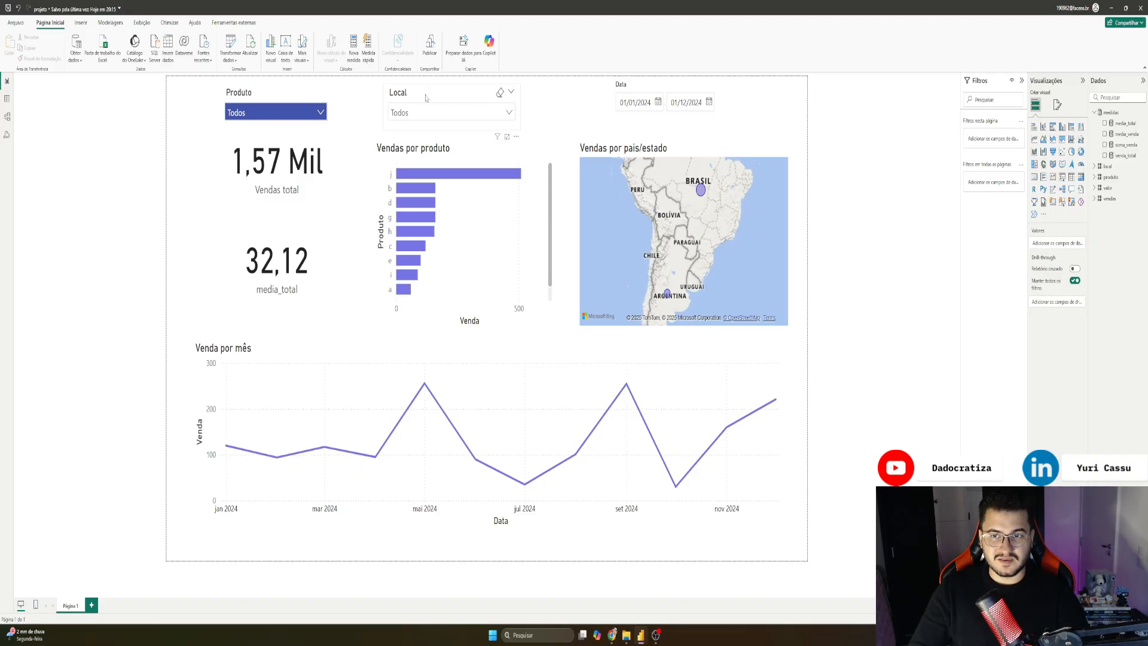
Step: Copy the Produto slicer's formatting to the Local slicer with the format painter and check the Local list
left_click(243, 99)
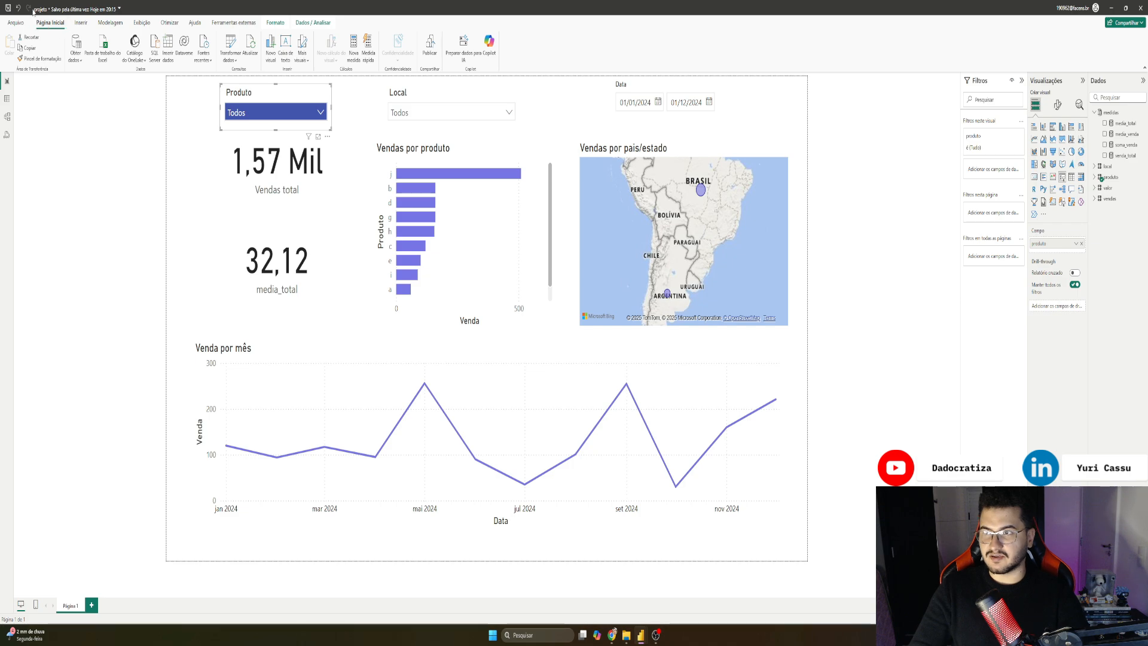
left_click(51, 59)
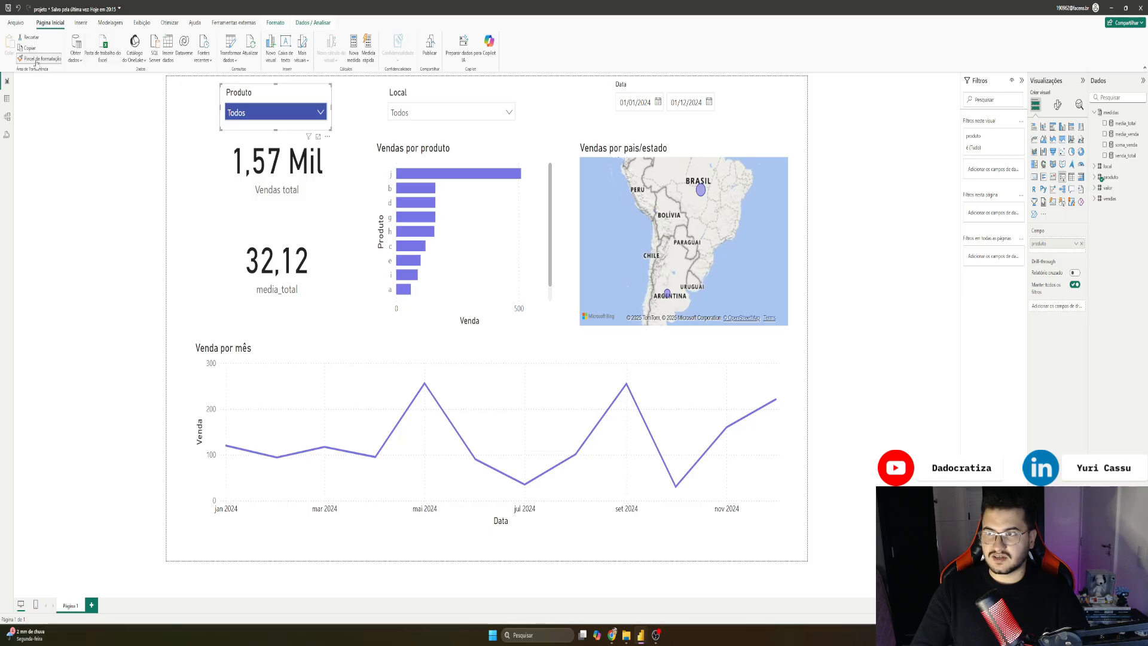
left_click(420, 92)
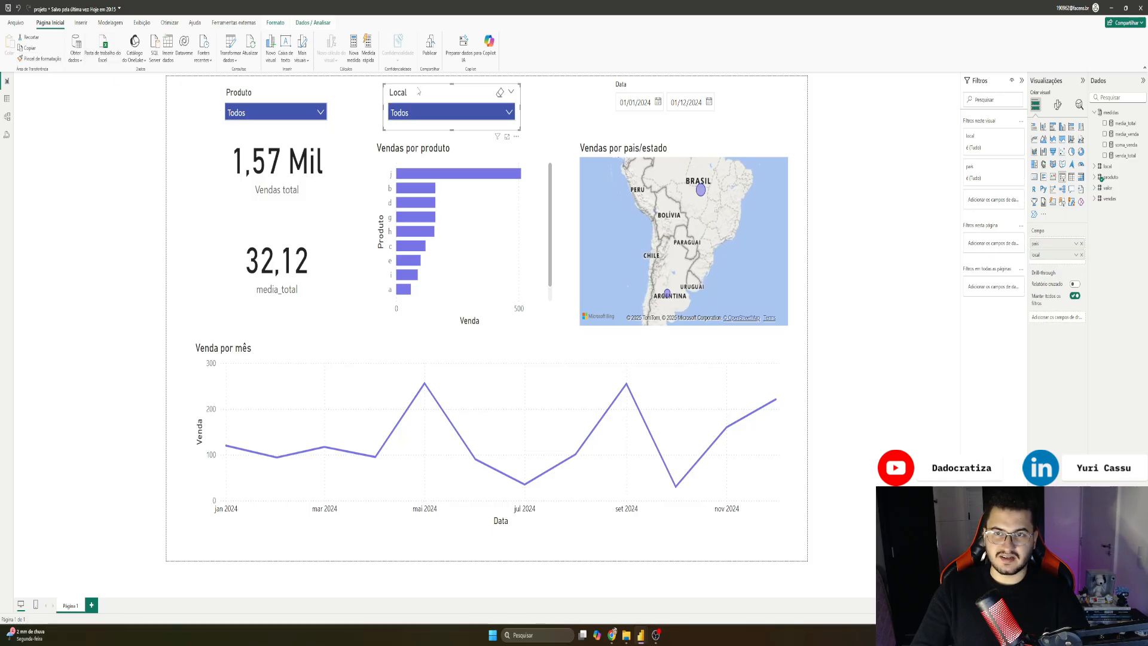
left_click(449, 117)
left_click(398, 141)
left_click(404, 135)
left_click(433, 112)
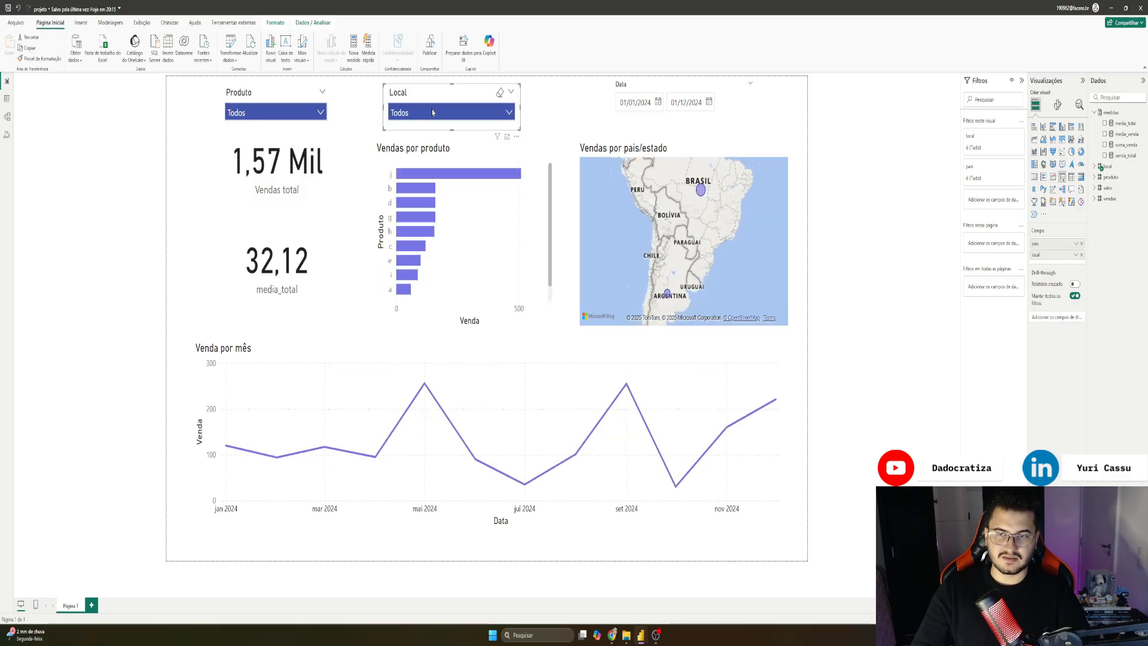
Step: Try to copy the Local slicer's formatting to the Data slicer with the format painter
left_click(42, 59)
left_click(652, 82)
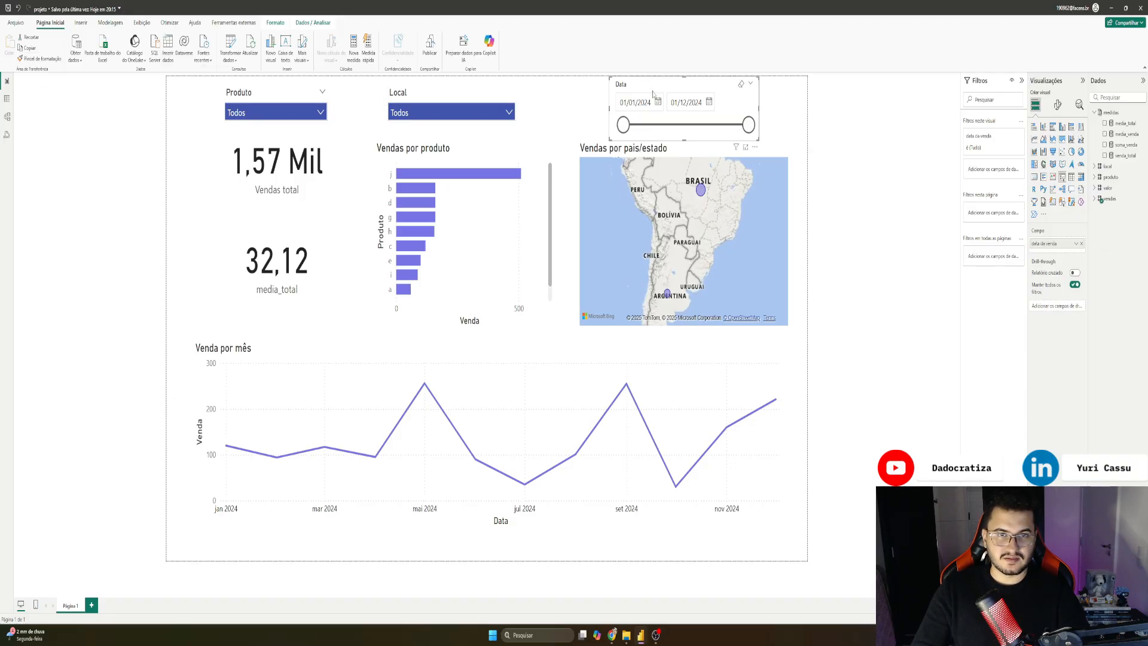
left_click(441, 90)
left_click(643, 129)
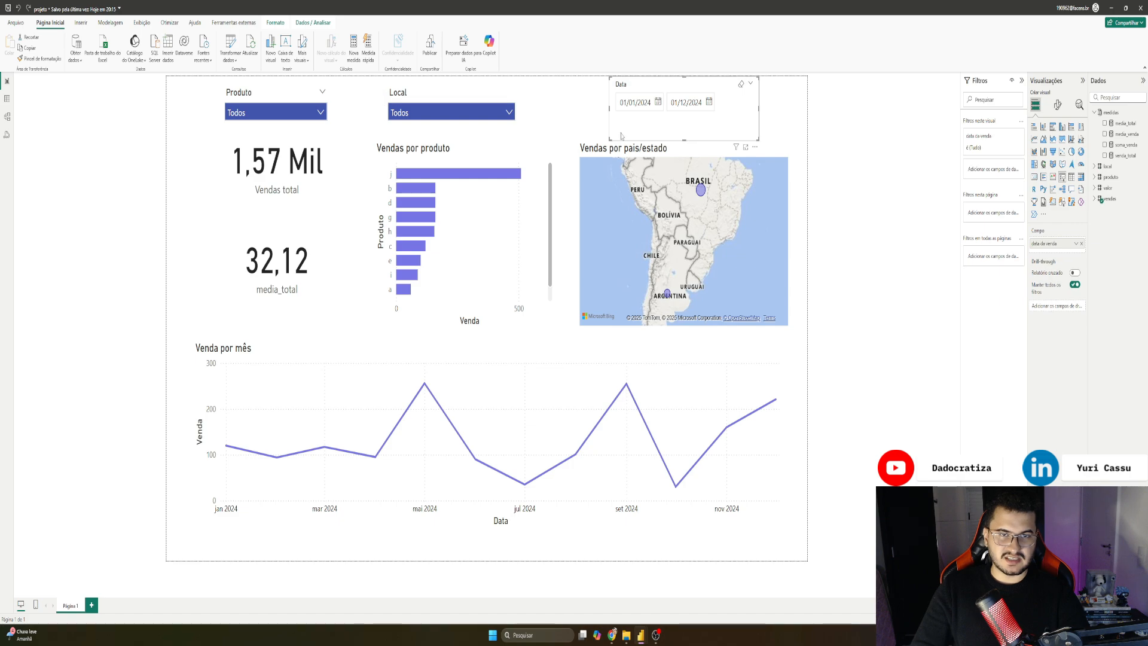
left_click(659, 104)
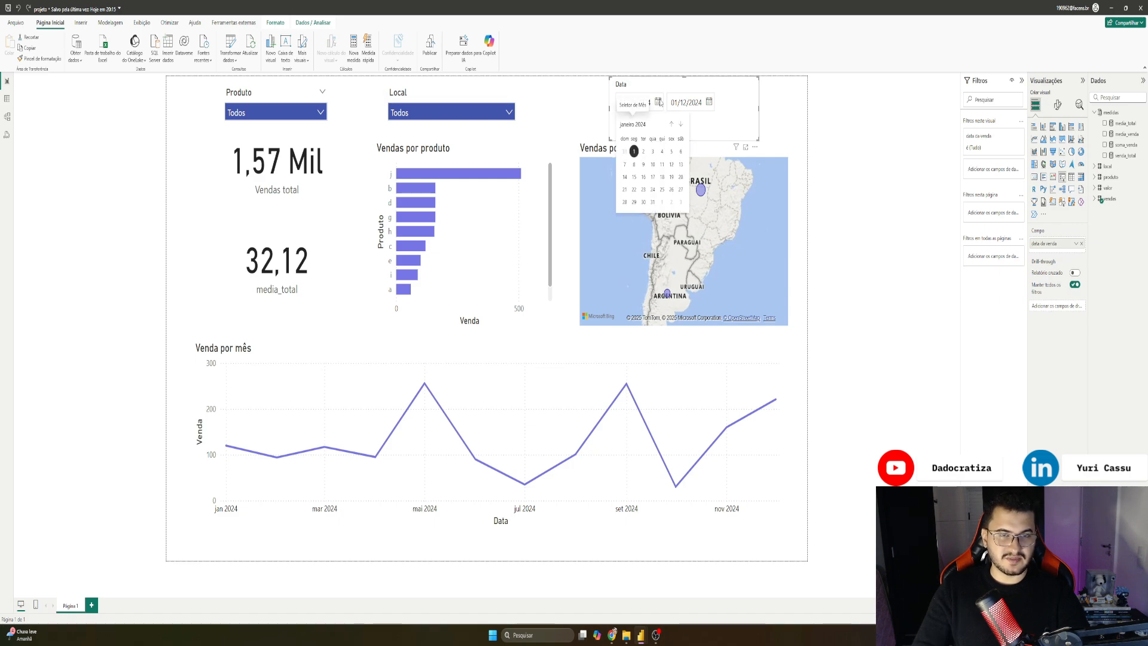
left_click(664, 88)
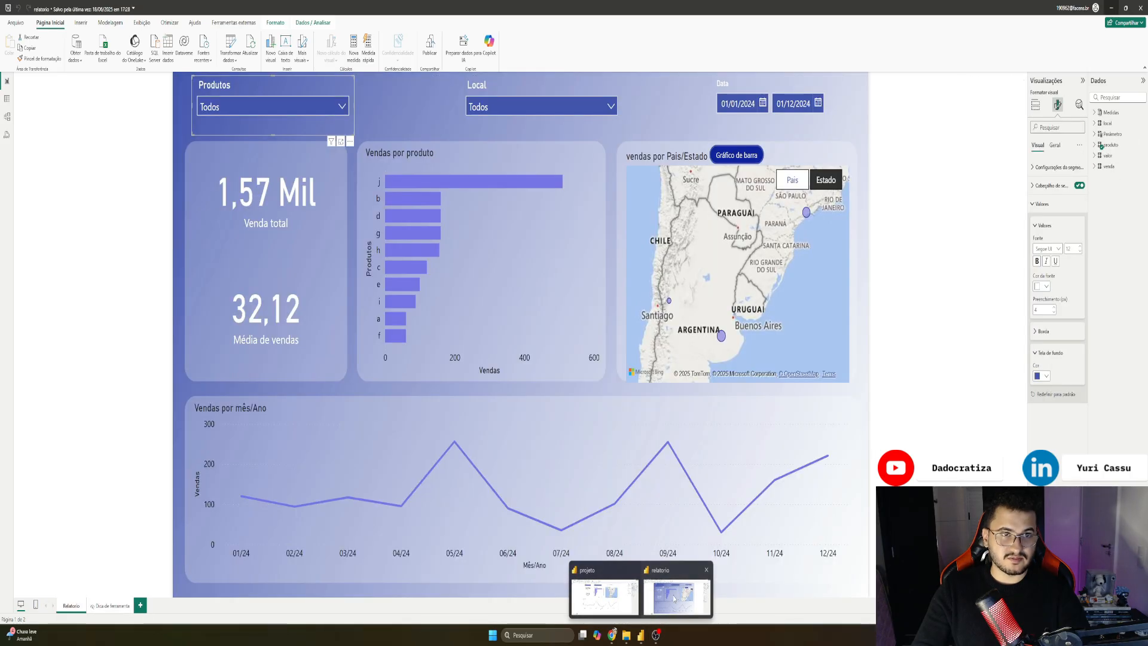
Step: Compare with the relatorio report, then set the background colour of the projeto report's Data slicer values to the recently used #4355AE
left_click(678, 589)
left_click(604, 590)
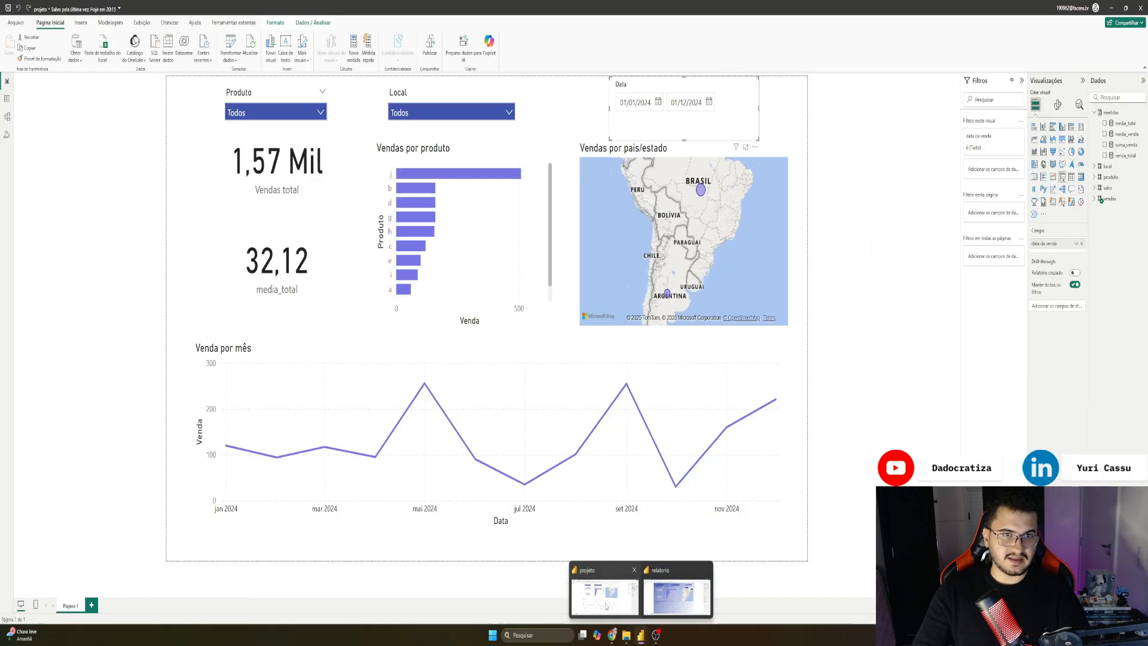
left_click(1058, 105)
left_click(1041, 204)
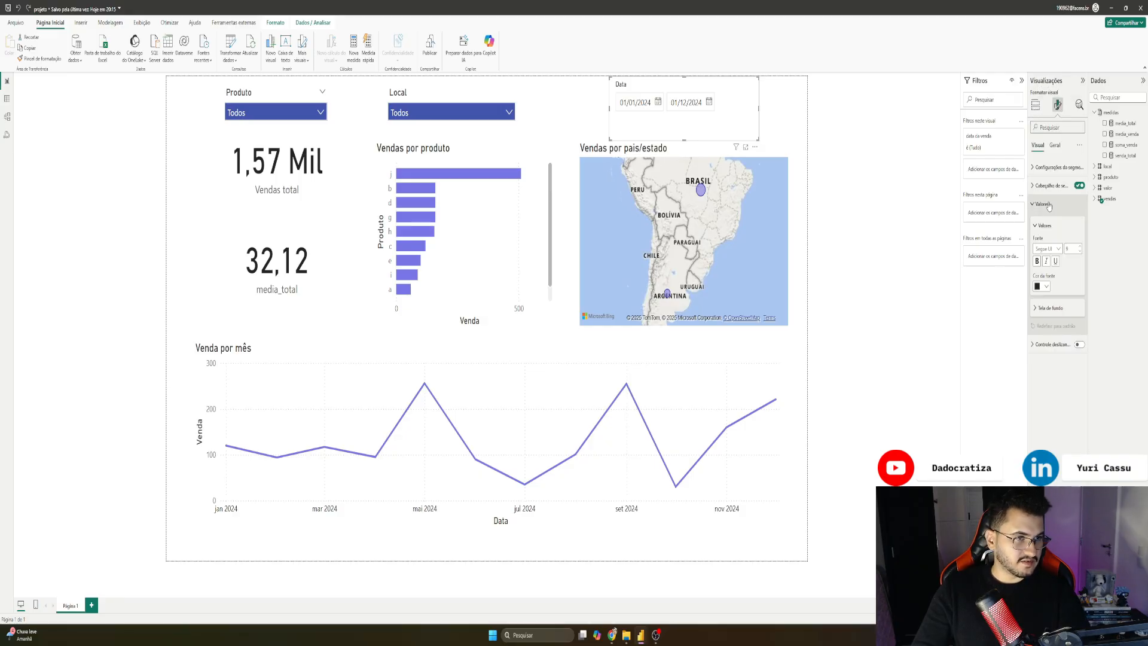
left_click(1046, 332)
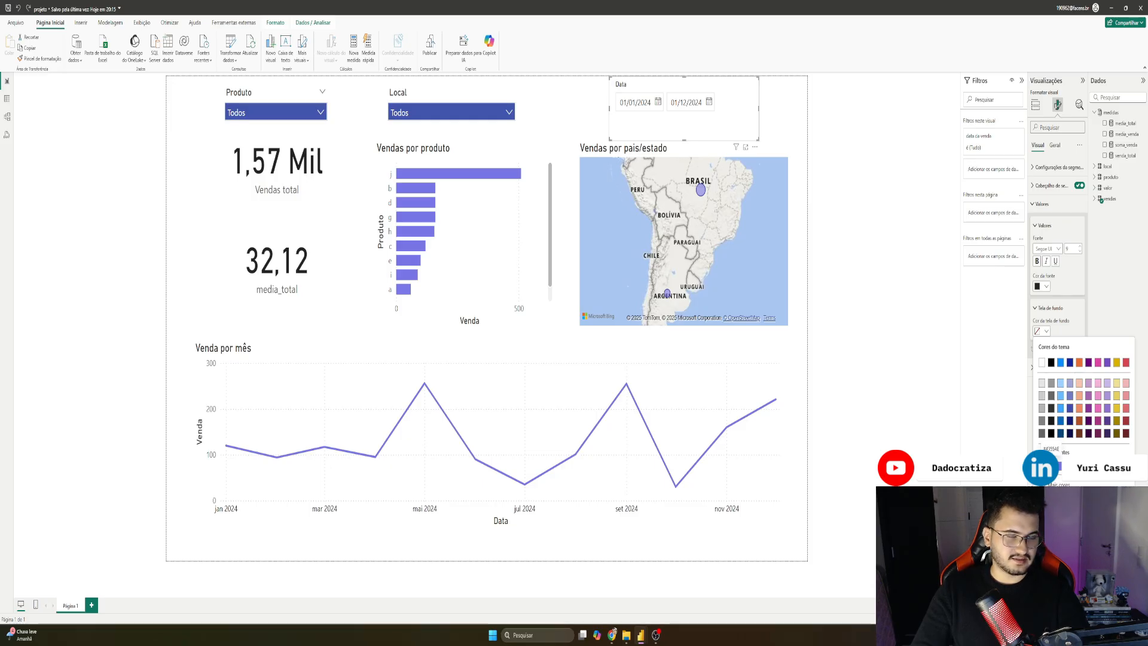
left_click(1051, 465)
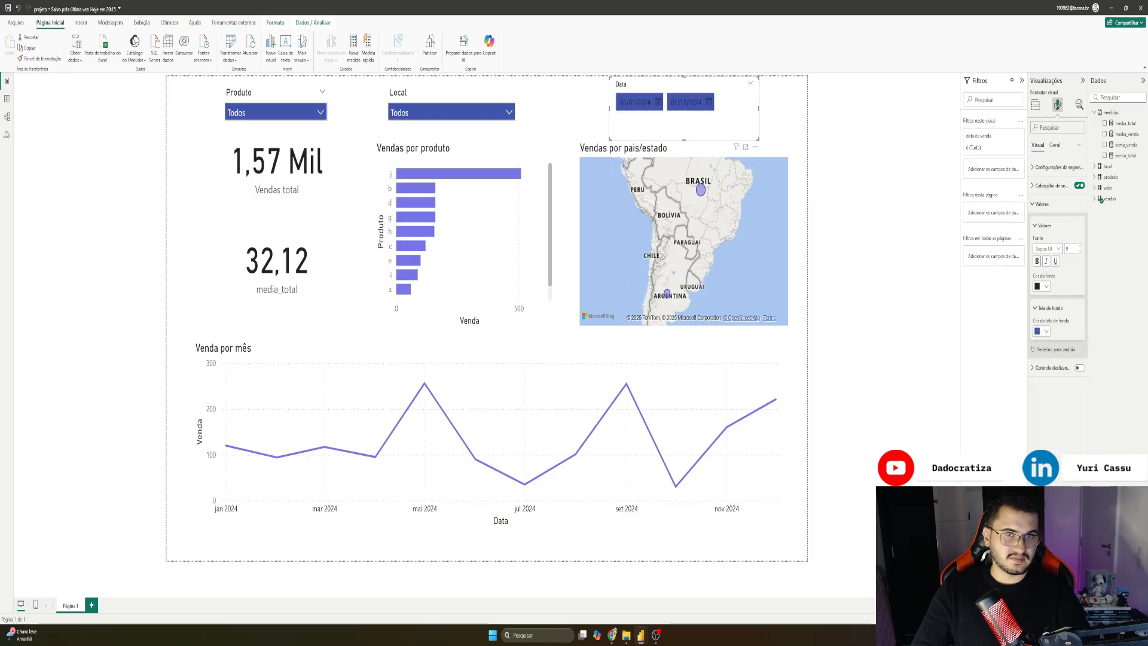
Step: Set the font colour of the Data slicer's values to white and check its start-date calendar
left_click(1046, 287)
left_click(1041, 317)
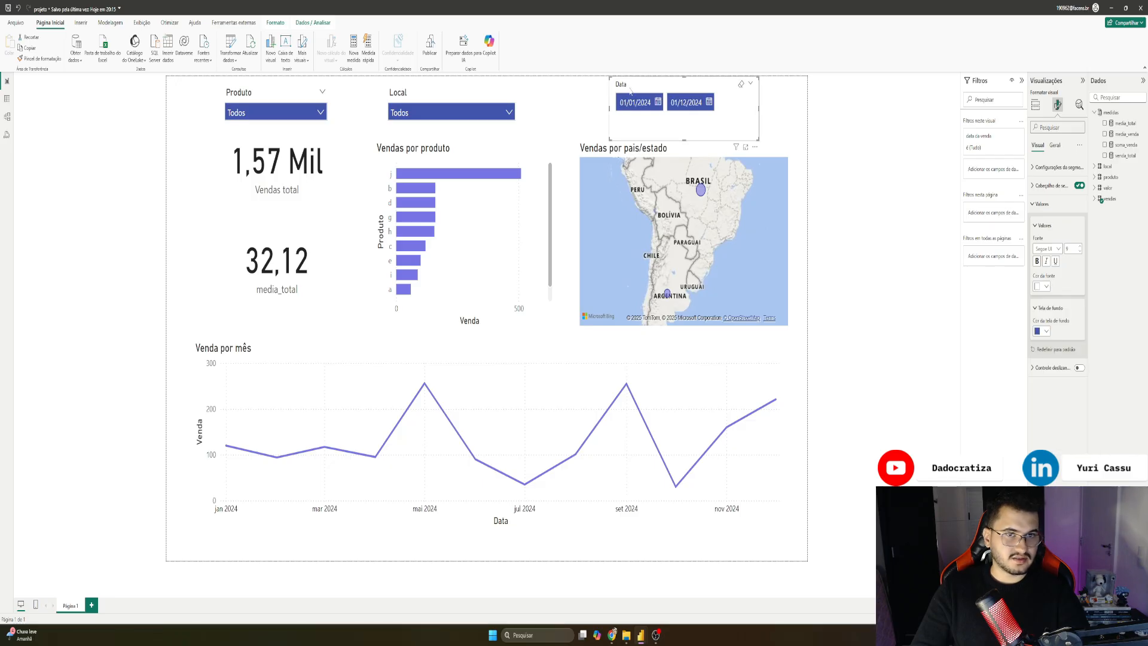
left_click(659, 103)
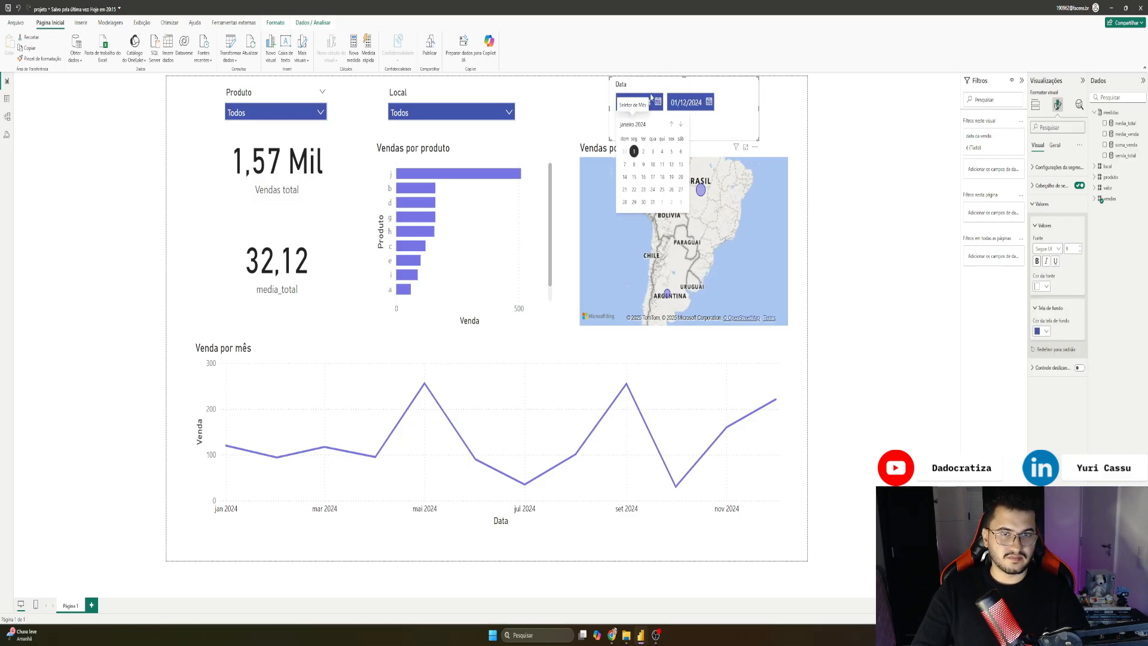
left_click(573, 116)
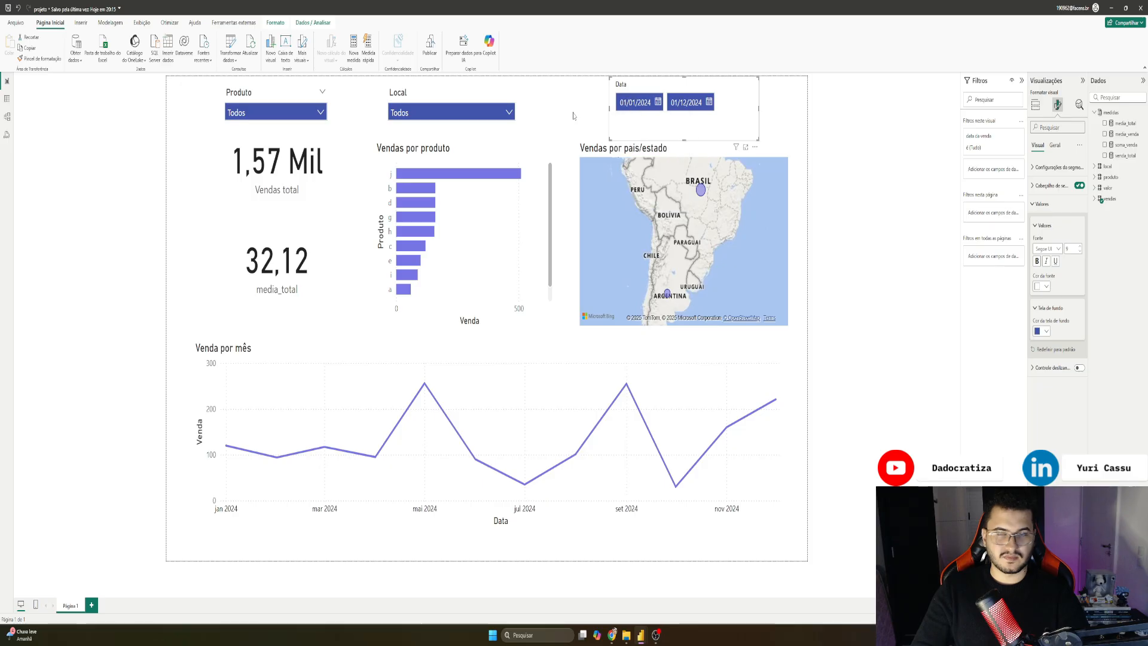
left_click(572, 113)
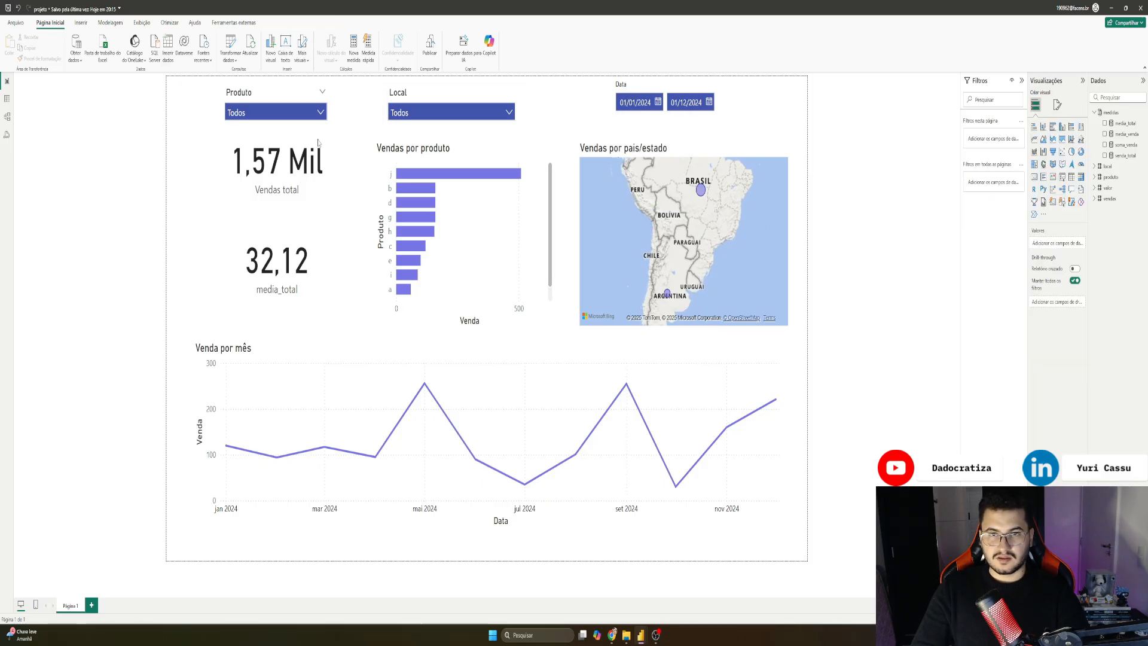
Step: Examine the tooltip of the Média de vendas card in the relatorio report and return to the projeto report
mouse_move(411, 217)
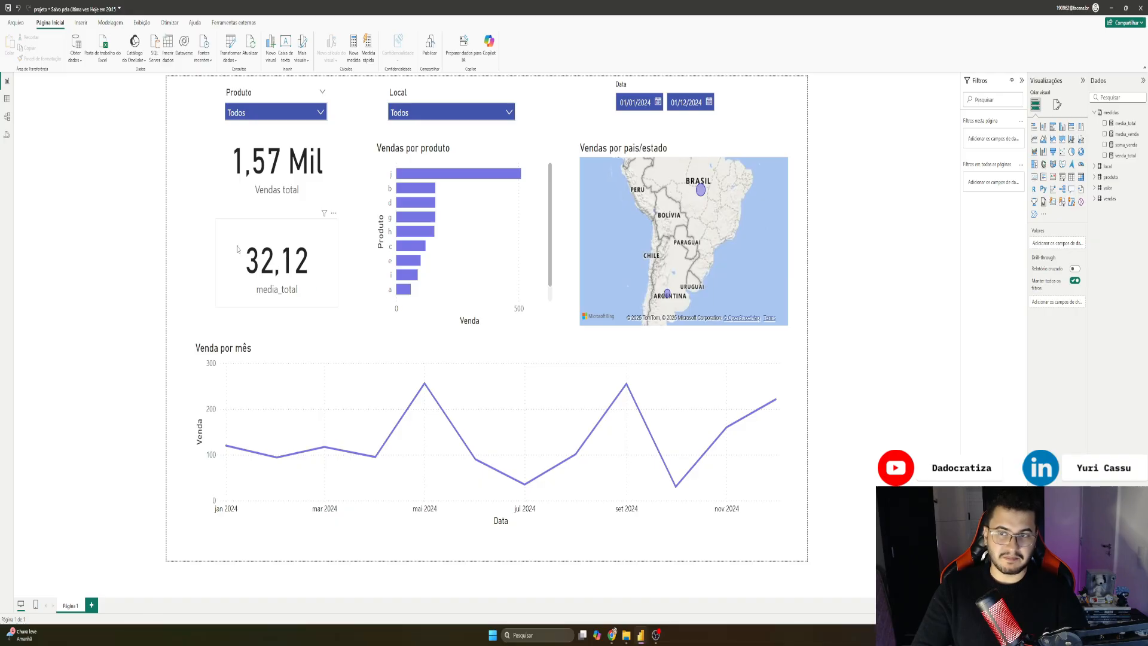
mouse_move(641, 634)
left_click(677, 592)
mouse_move(277, 312)
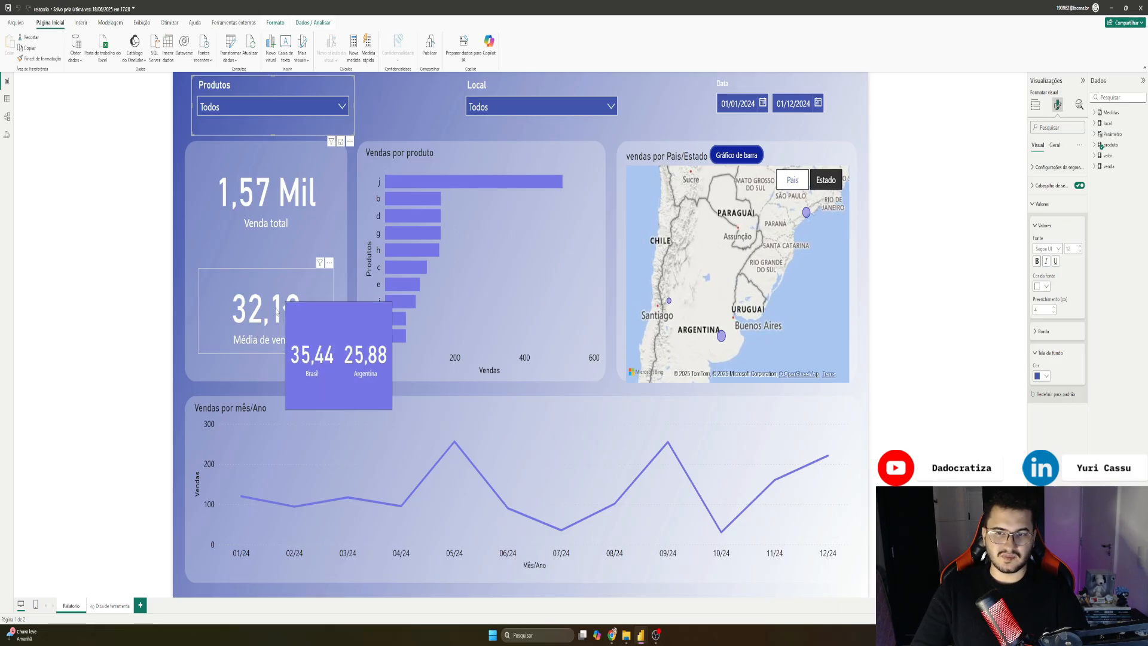
mouse_move(641, 635)
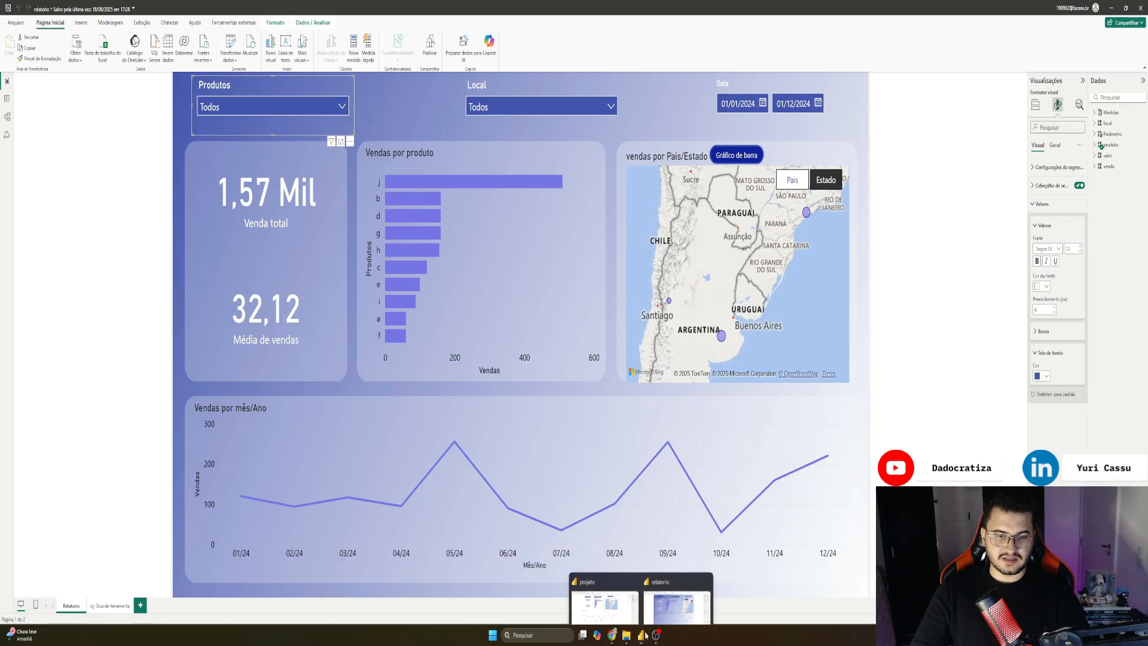
left_click(624, 590)
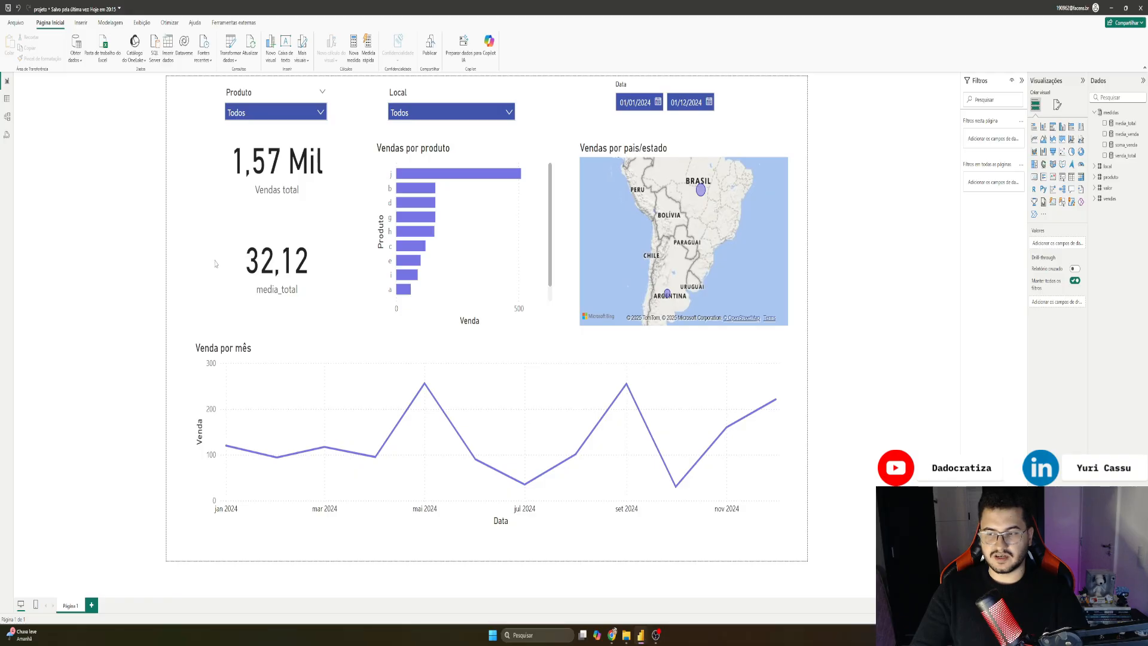
Step: Rename the report page holding the sales dashboard to Home
double_click(69, 606)
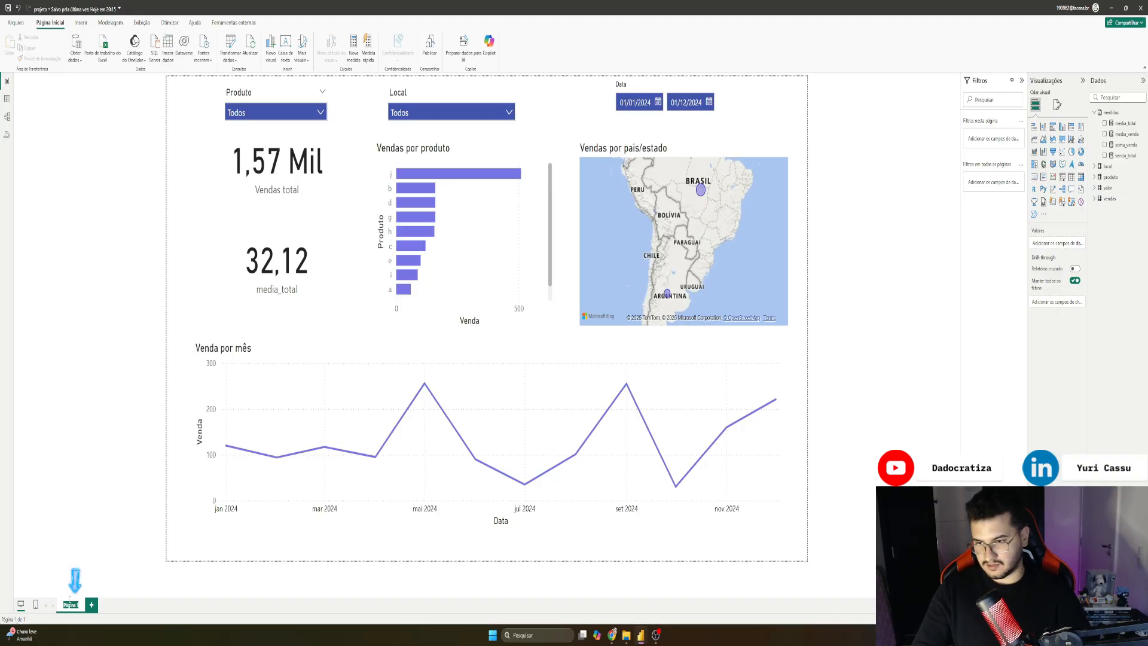
type("Home")
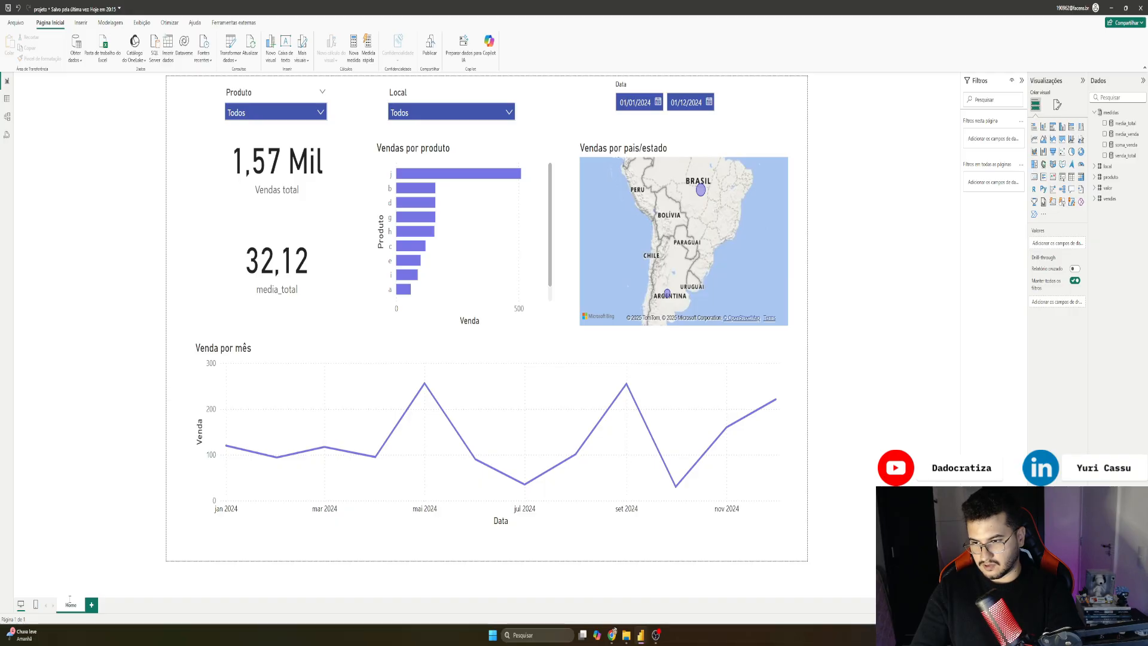
key("Return")
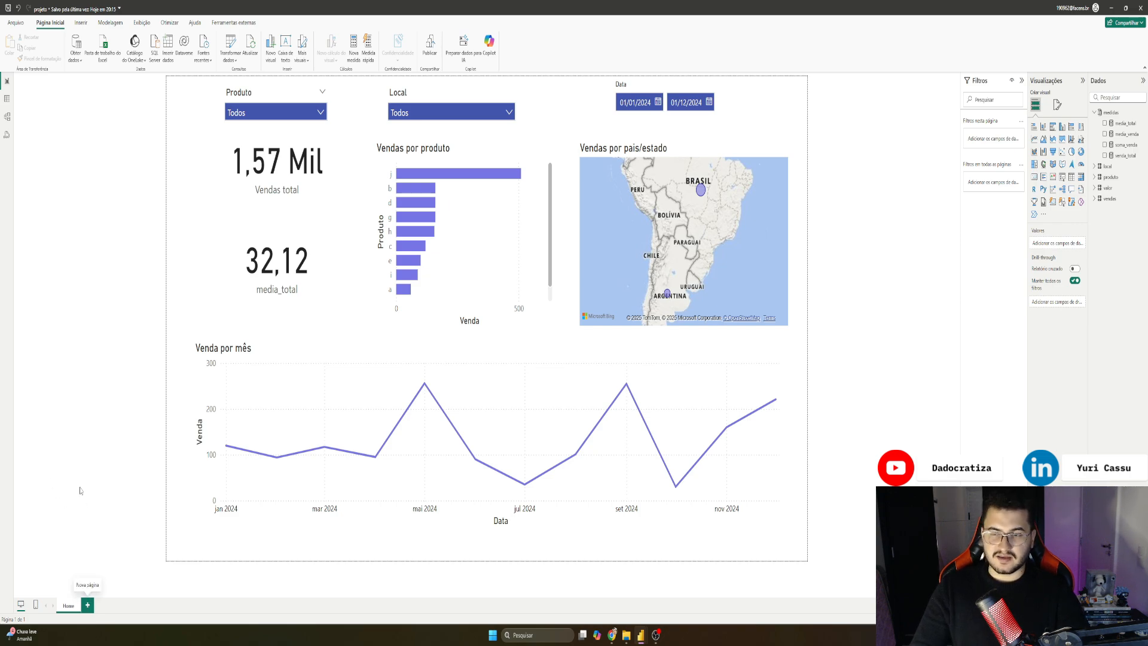
Step: Add a new report page and name it Dica de ferramenta
left_click(88, 606)
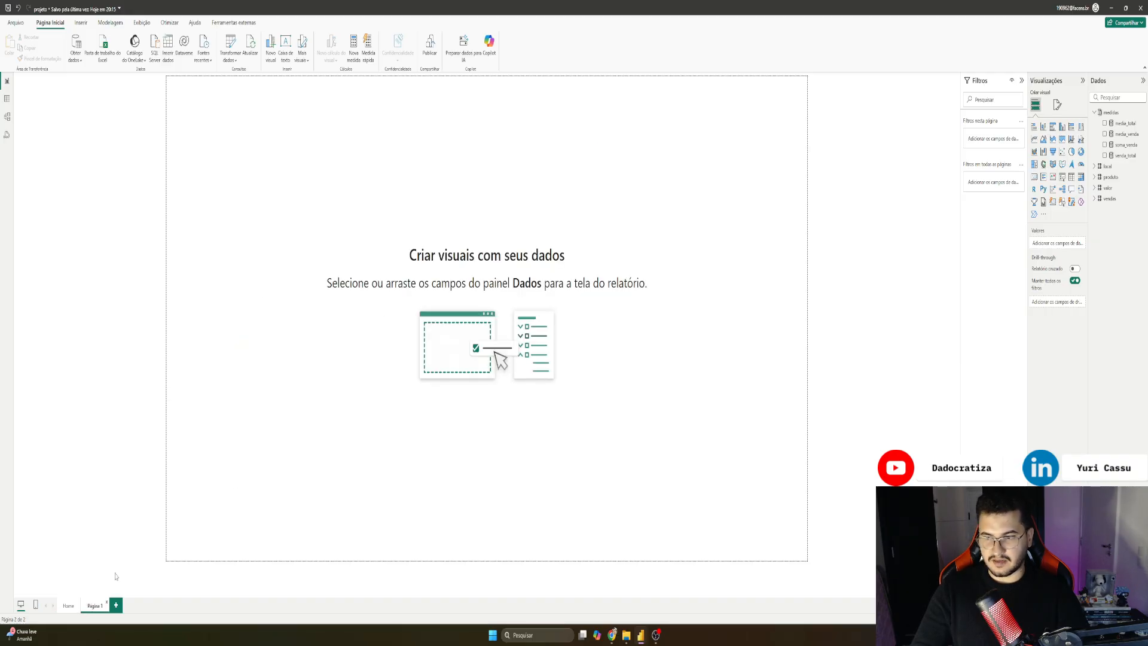
double_click(94, 605)
type("pica de ferramenta")
key("Return")
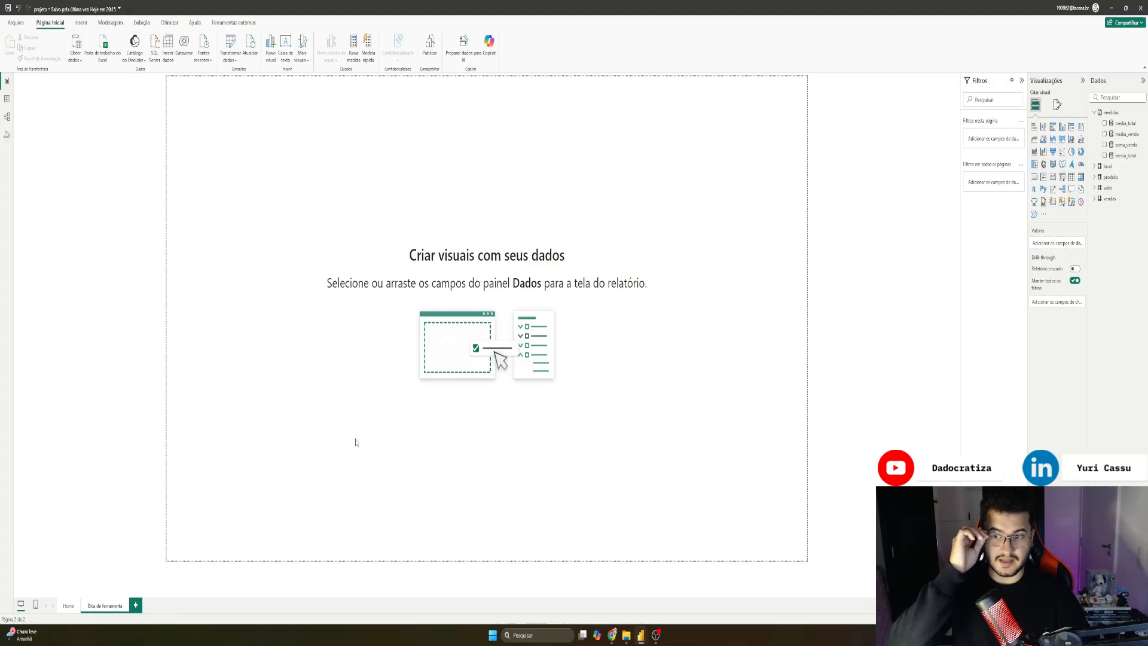
Step: Set the canvas type of the Dica de ferramenta page to Dica de ferramenta
left_click(1057, 107)
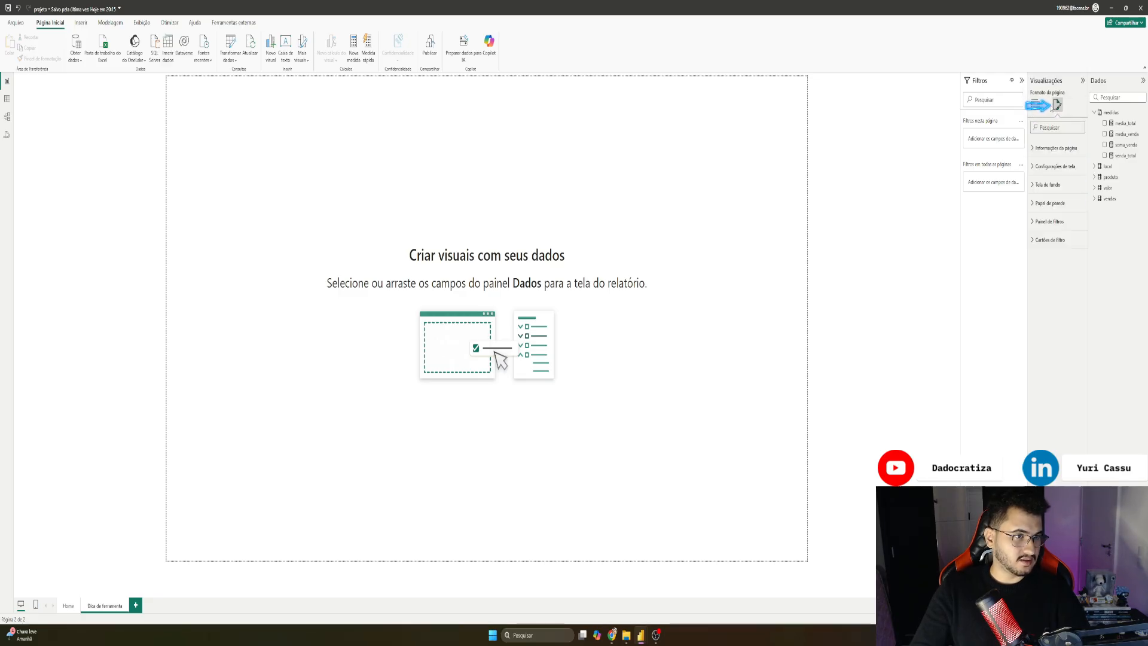
left_click(1059, 170)
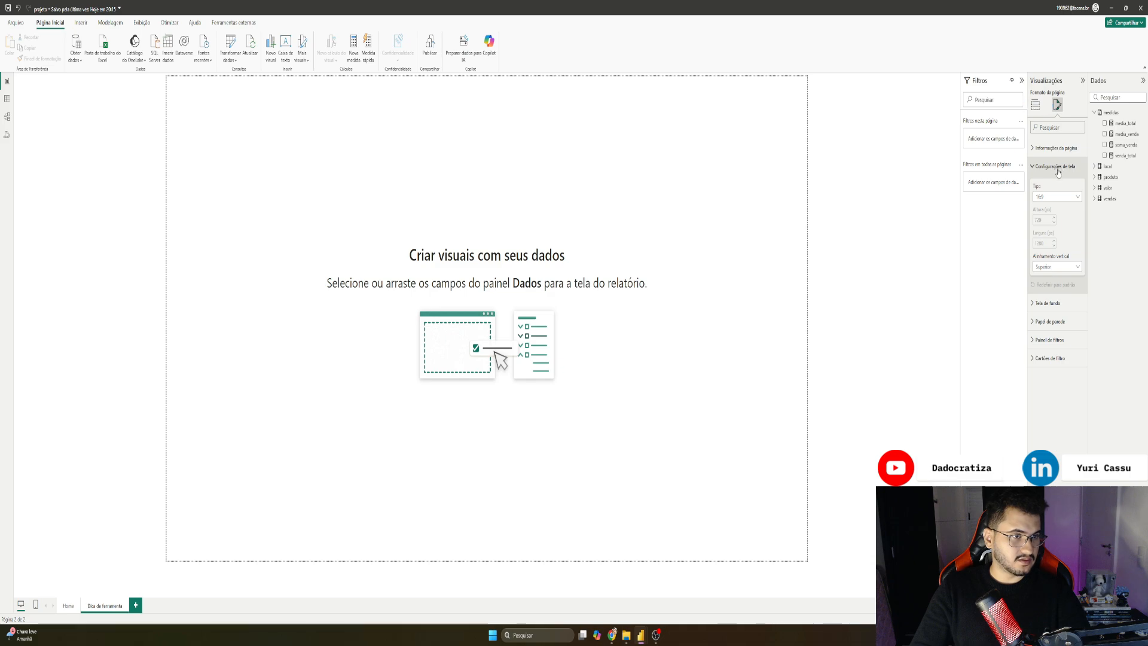
left_click(1051, 150)
left_click(1050, 150)
left_click(1052, 196)
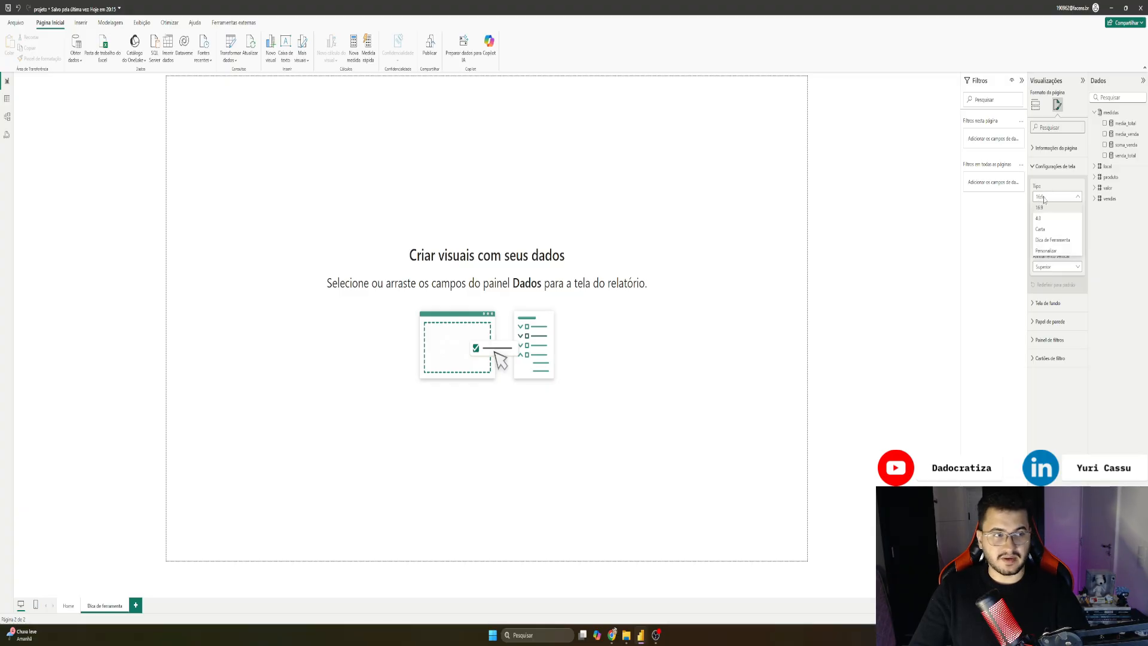
left_click(1053, 240)
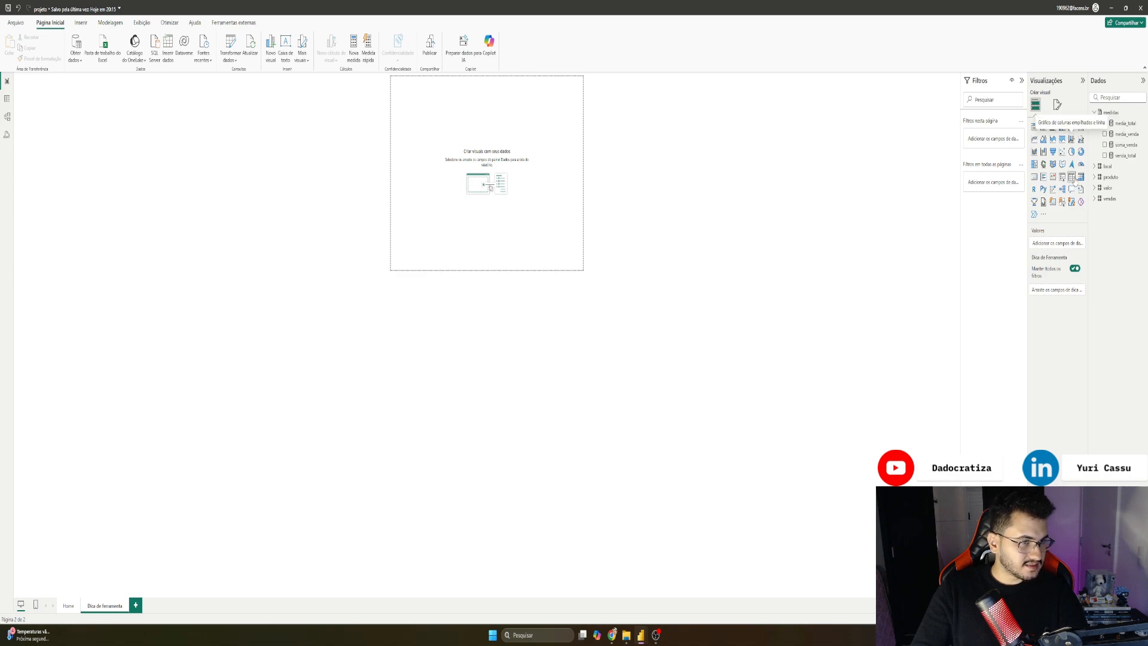
Step: Add an empty card visual covering the left half of the tooltip page and place a copy of it over the right half
left_click(1034, 178)
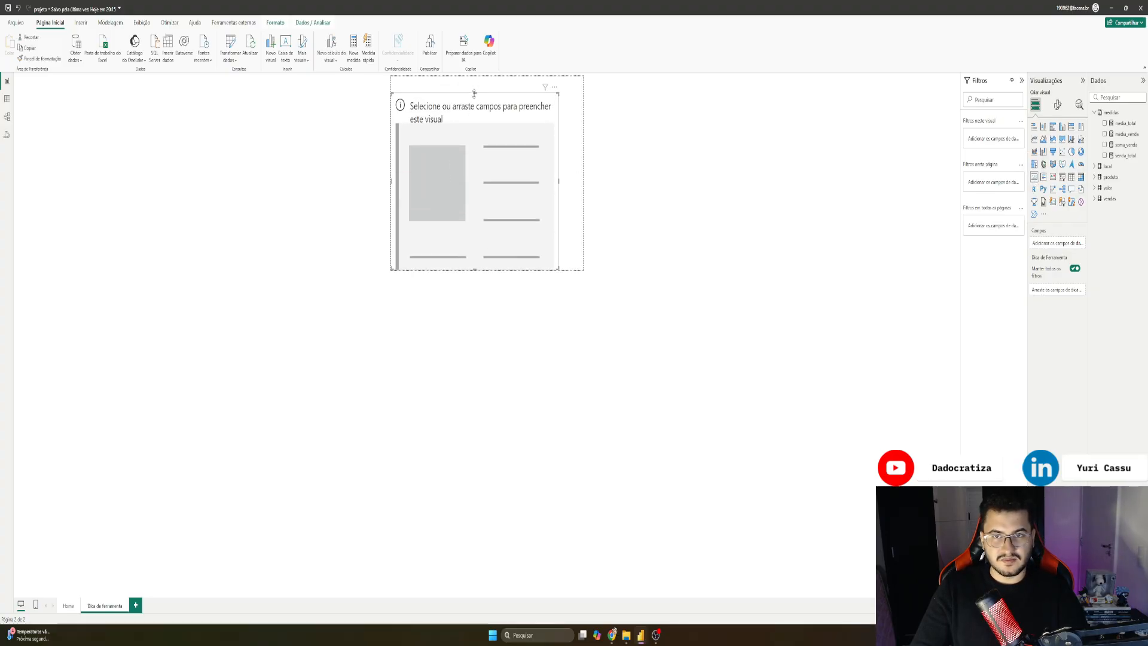
left_click_drag(558, 174, 487, 177)
key("ctrl+c")
key("ctrl+v")
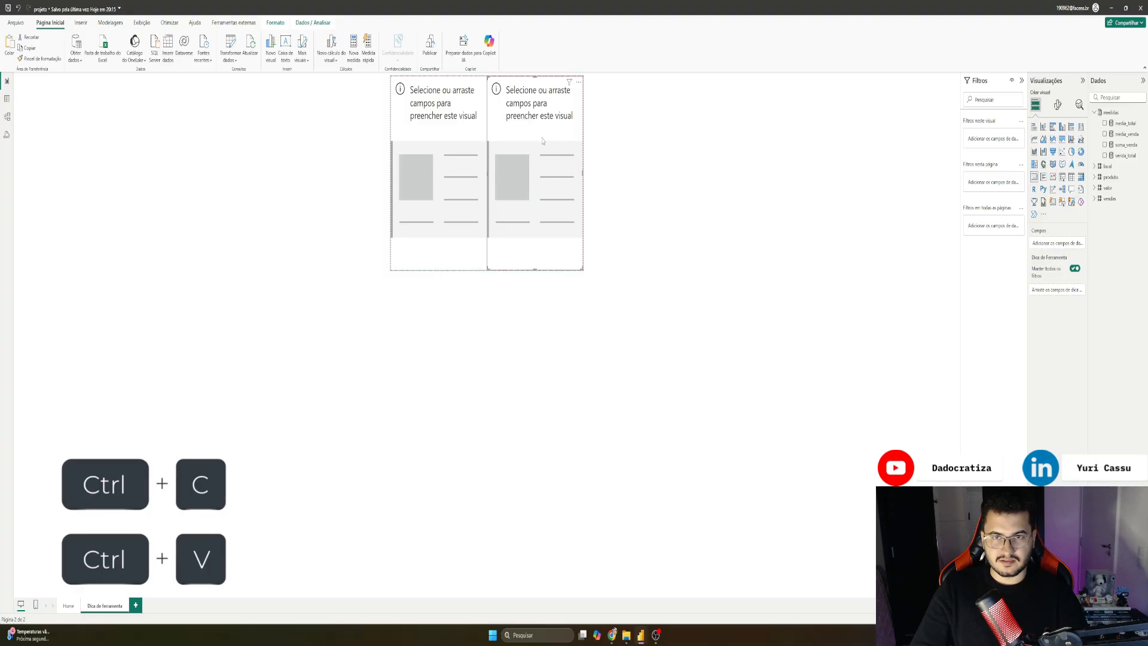
left_click(436, 154)
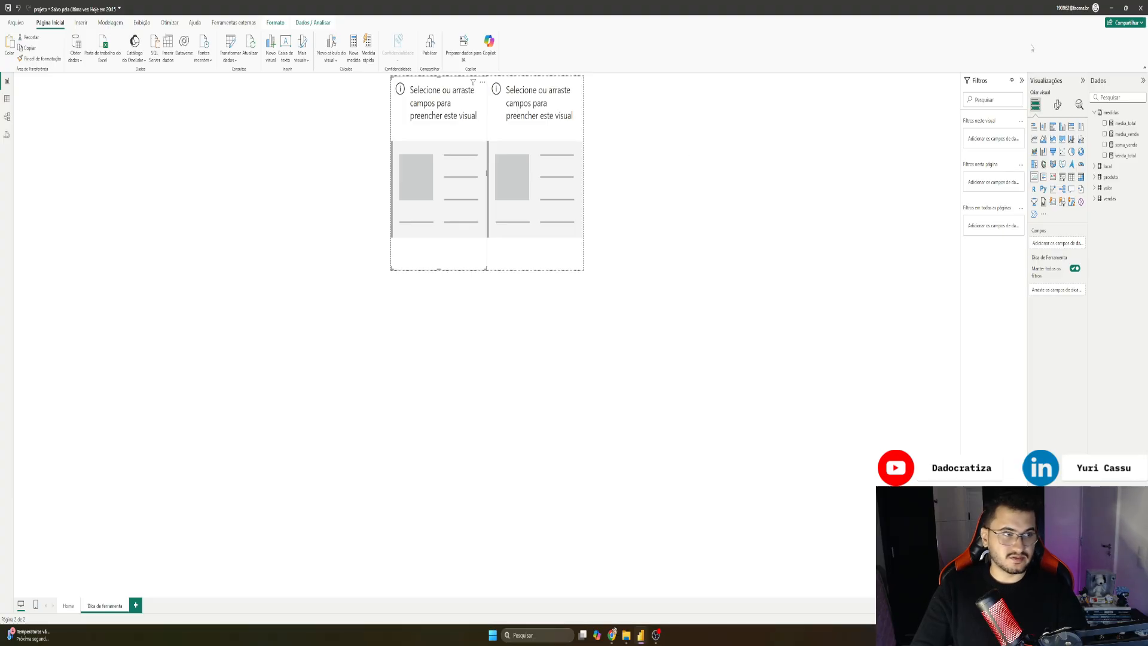
Step: Create a new measure in the medidas table and name it media_brasil
left_click(1110, 113)
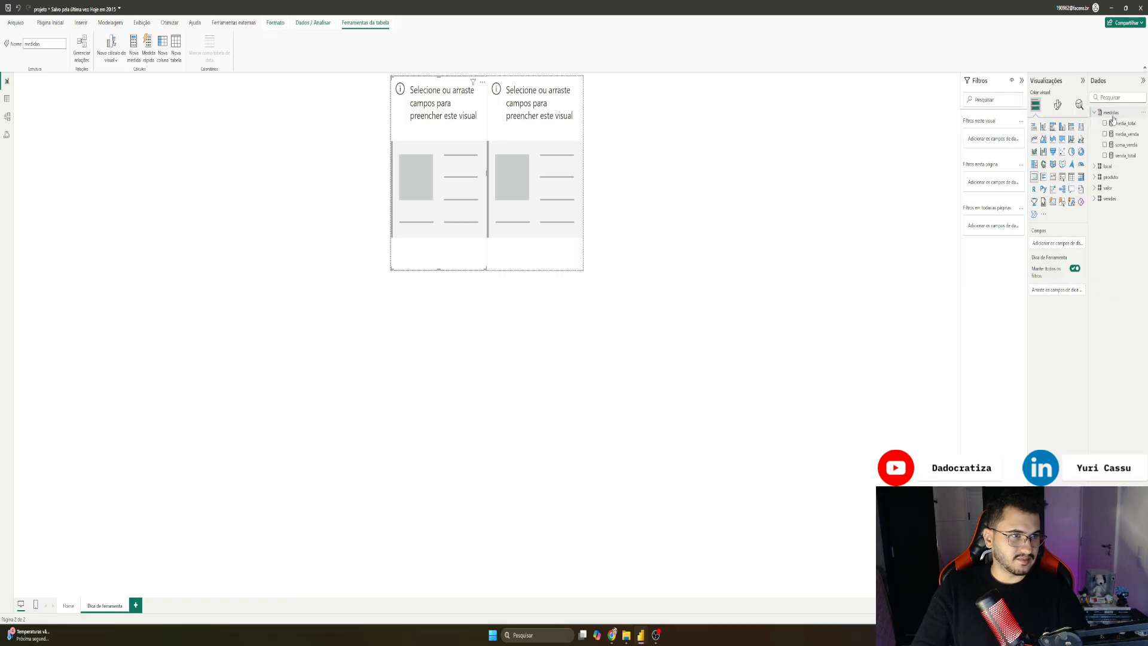
left_click(136, 56)
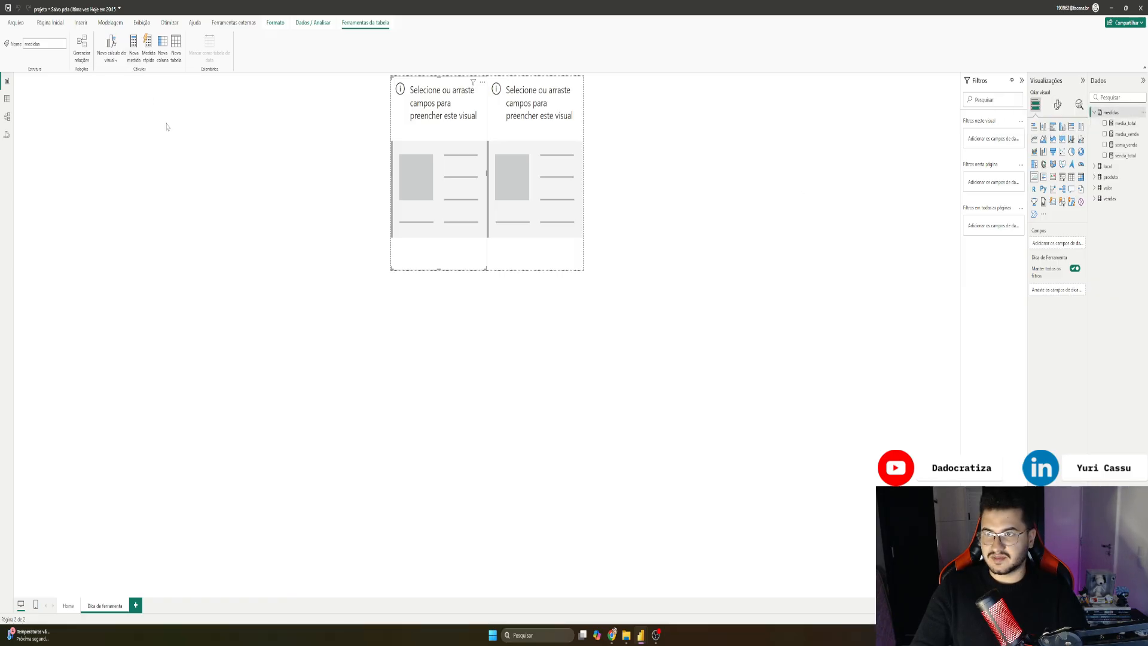
key("Escape")
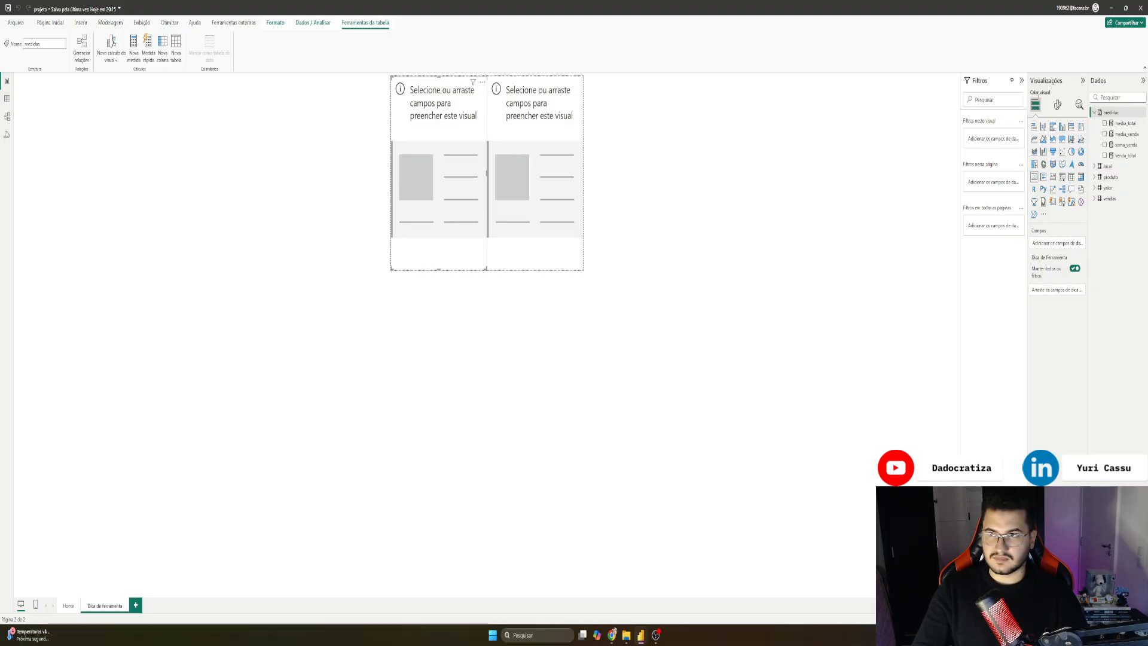
left_click(133, 48)
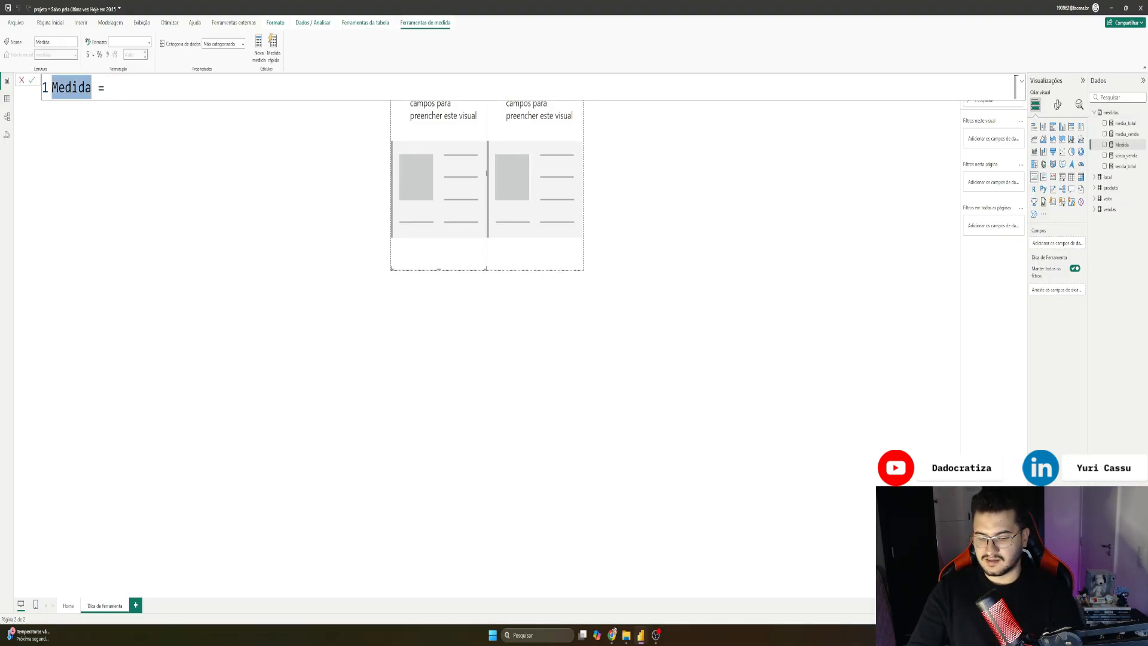
type("media_")
type("brasil")
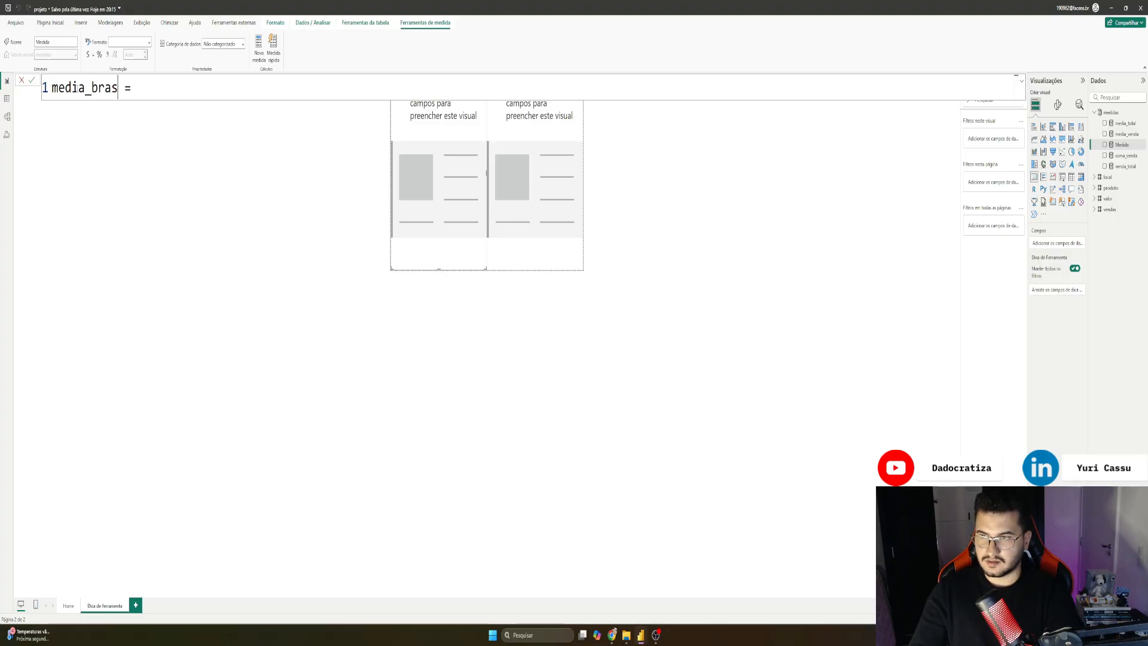
key("Right")
key("Right")
key("Right")
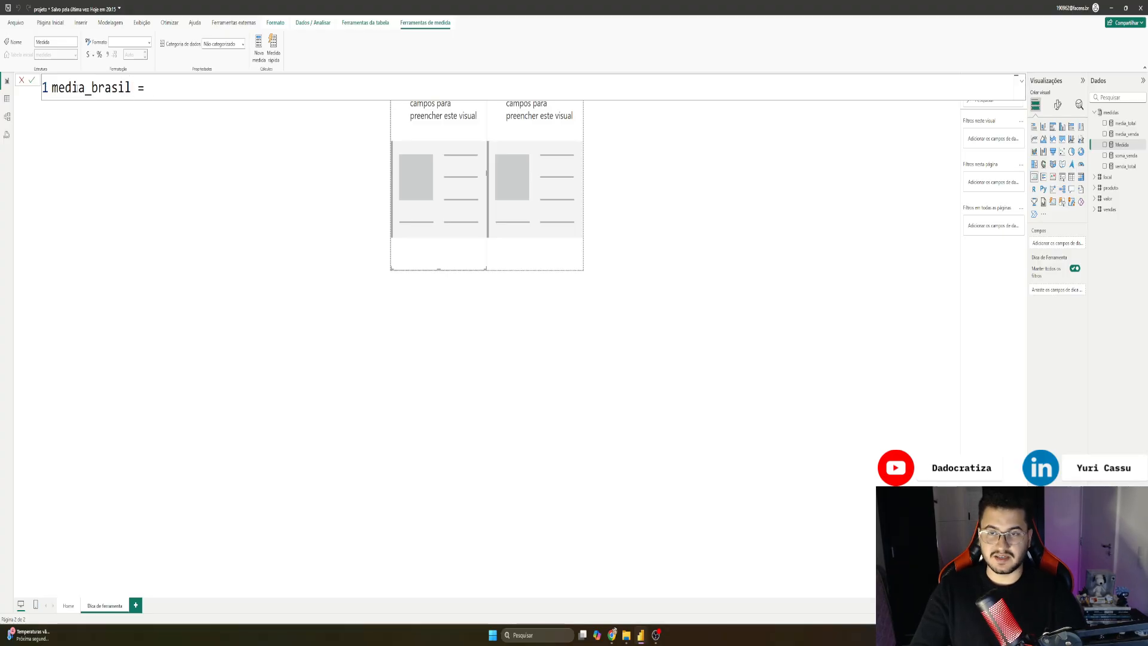
Step: Start the media_brasil formula with CALCULATE, using the measure [media_venda] as its expression
type("cal")
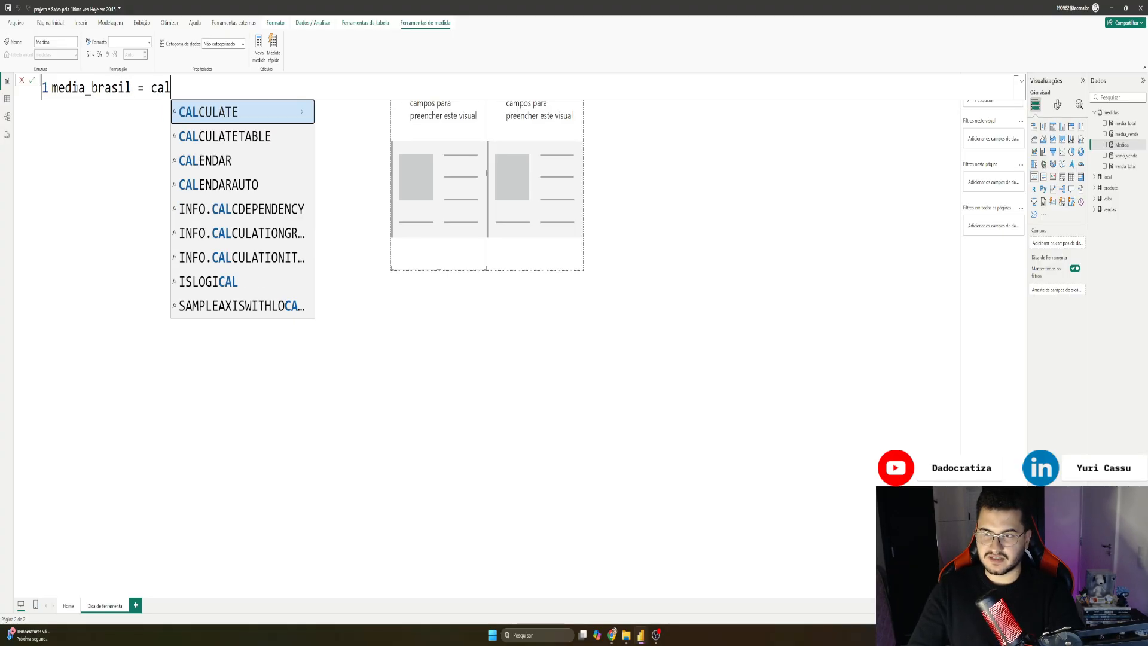
key("Tab")
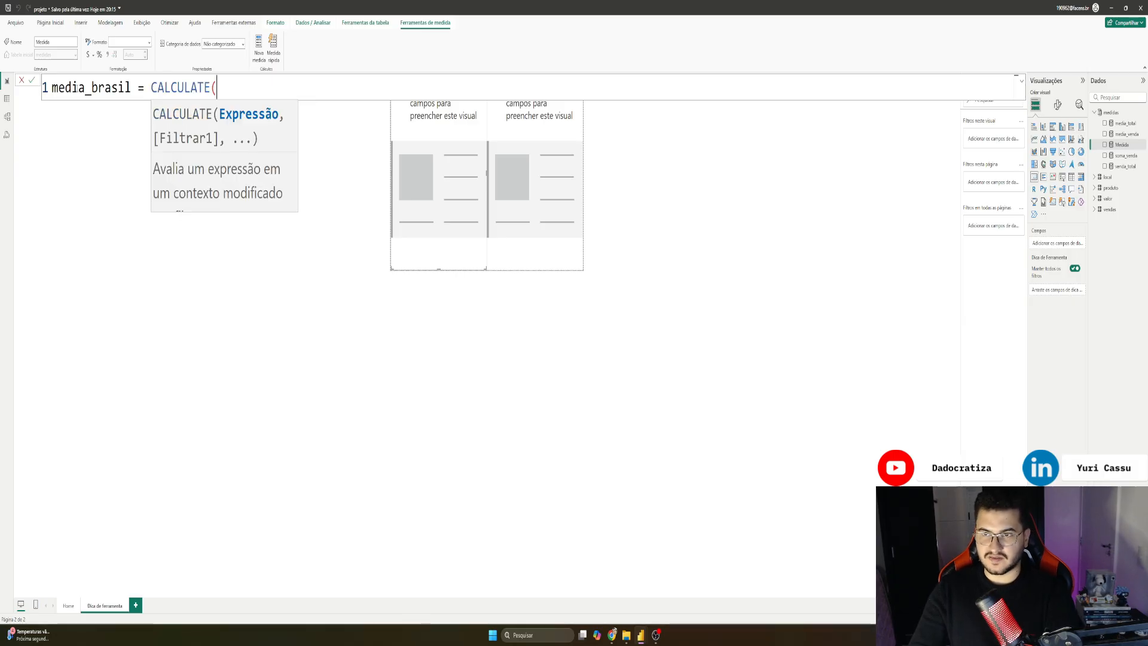
type("media")
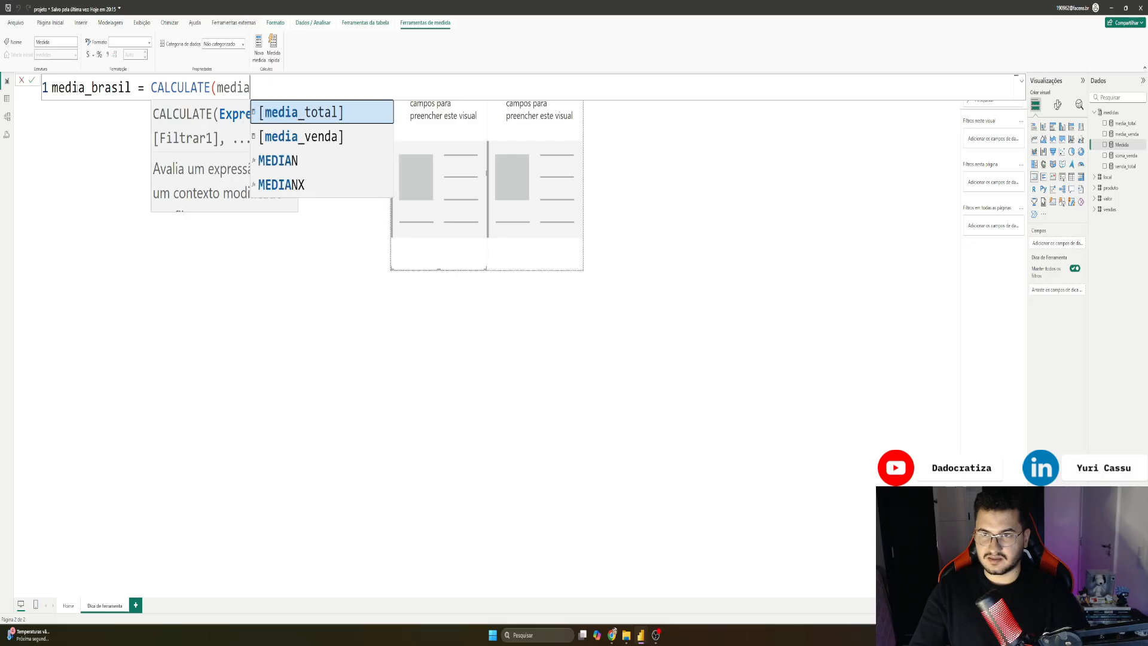
key("Down")
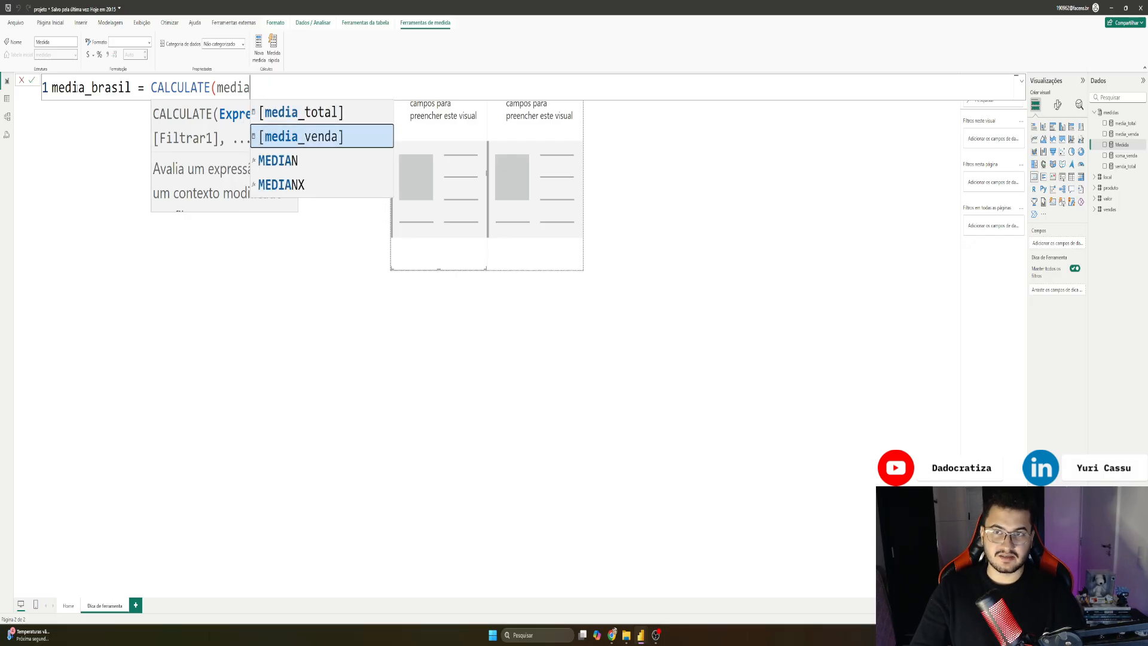
key("Tab")
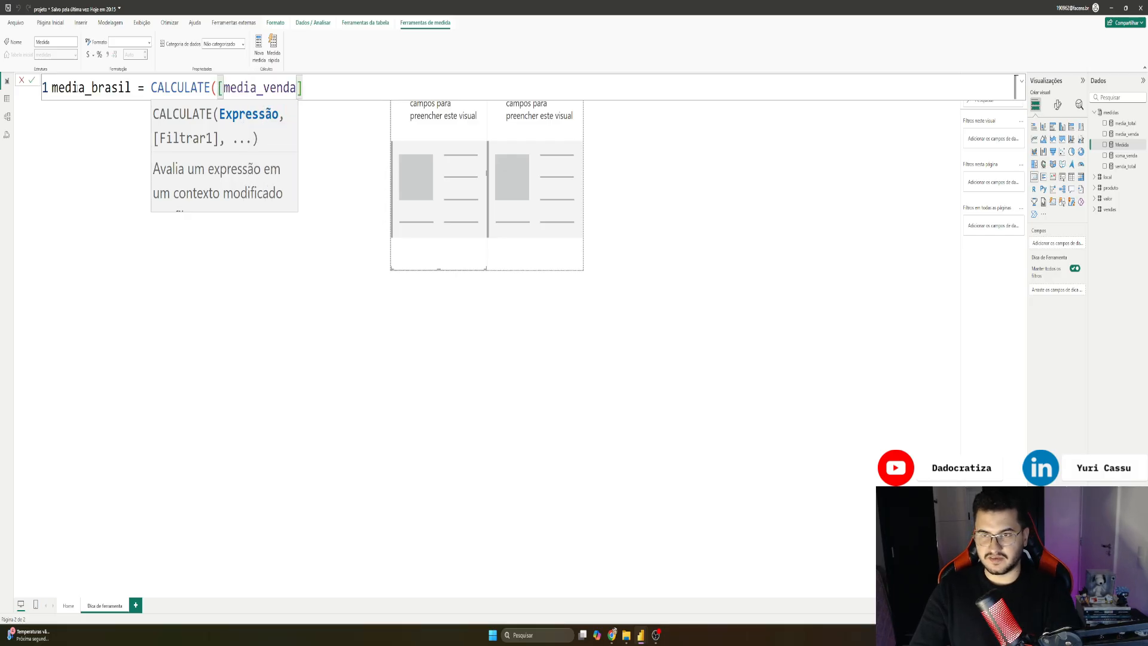
type(",")
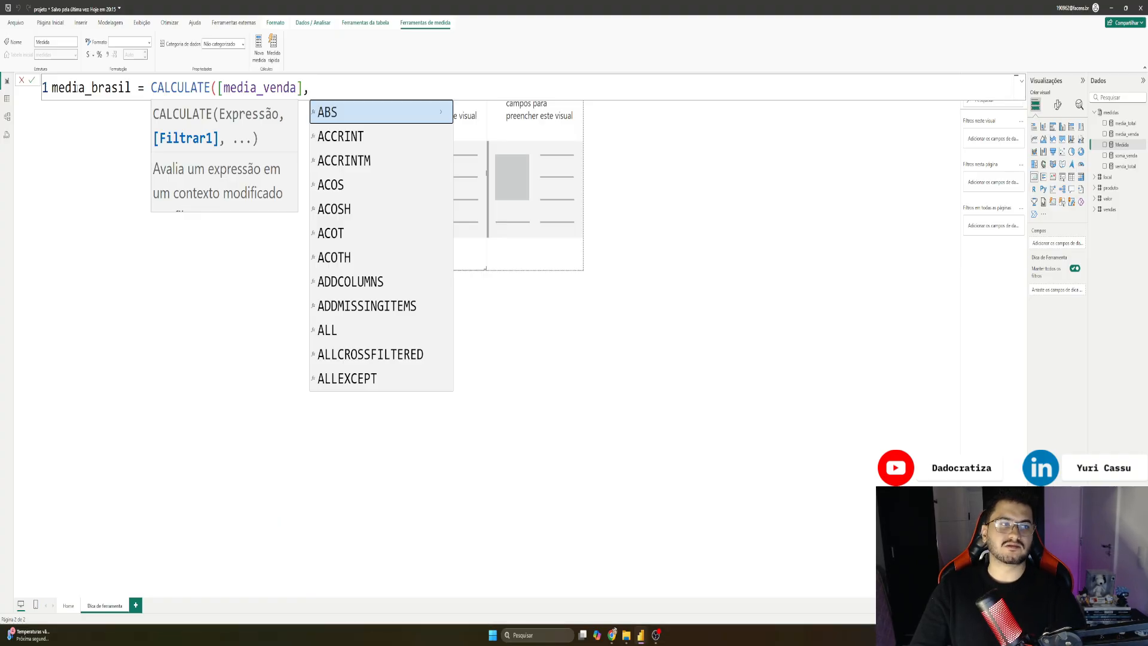
Step: Enter the column local[pais] as the filter argument of the media_brasil formula
type("loca")
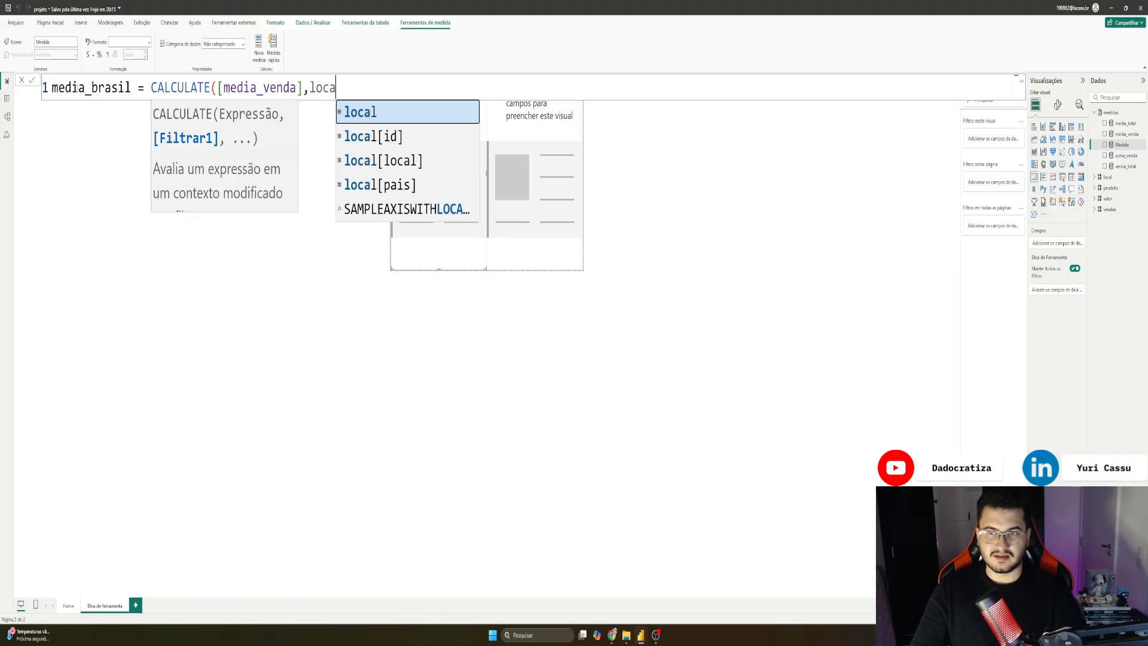
key("Down")
key("Down")
key("Down")
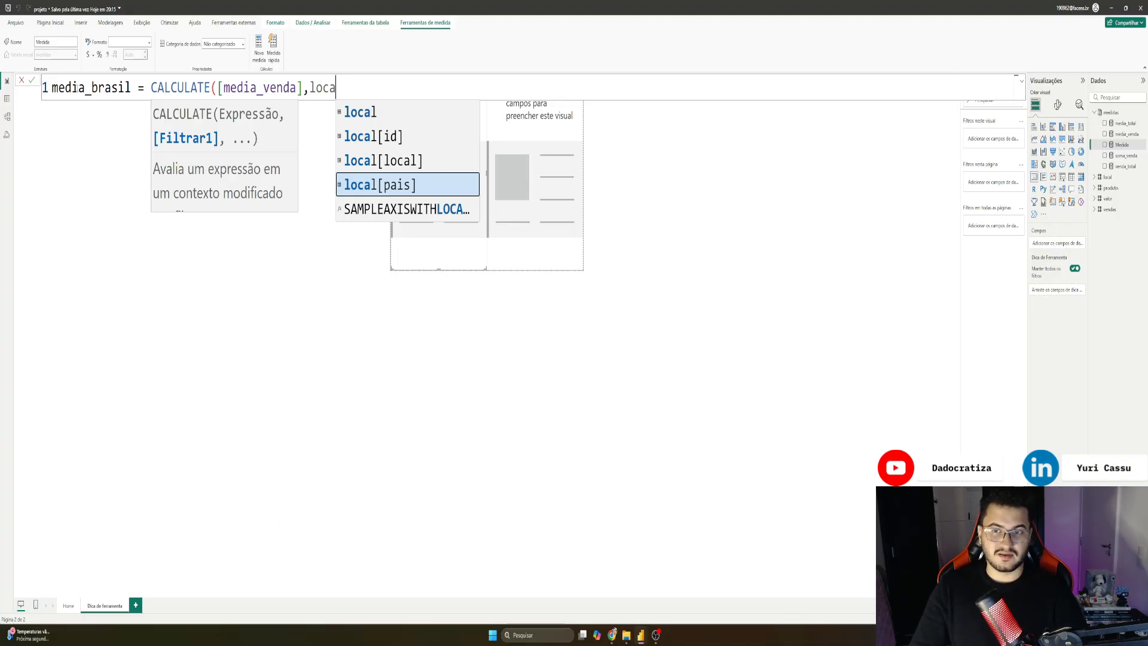
key("Tab")
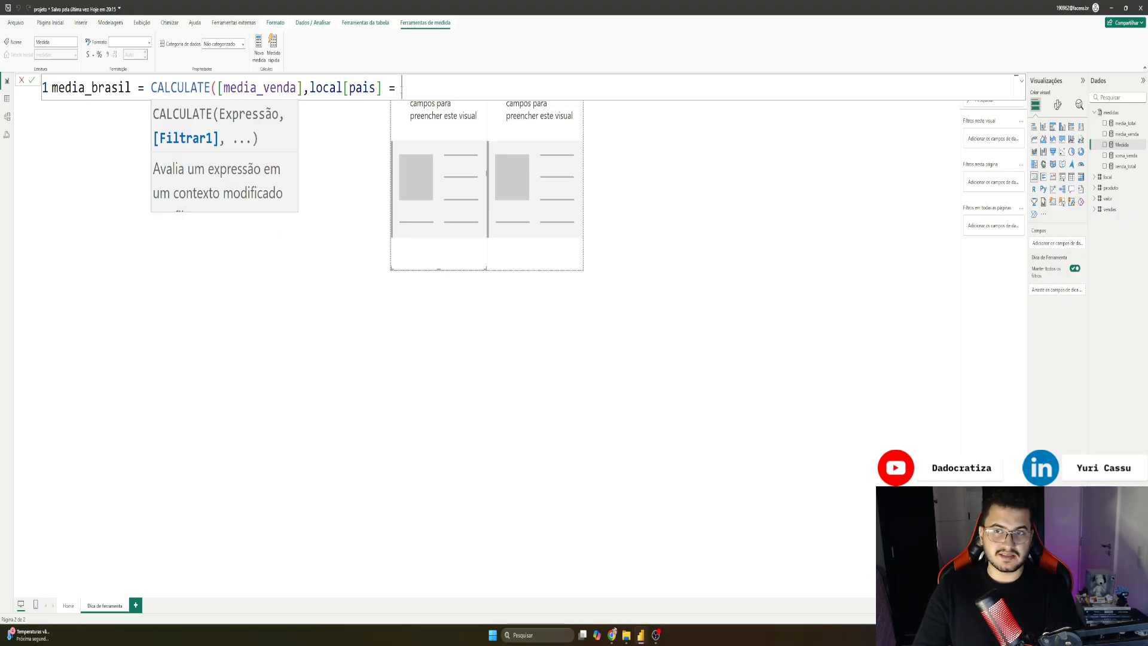
key("BackSpace")
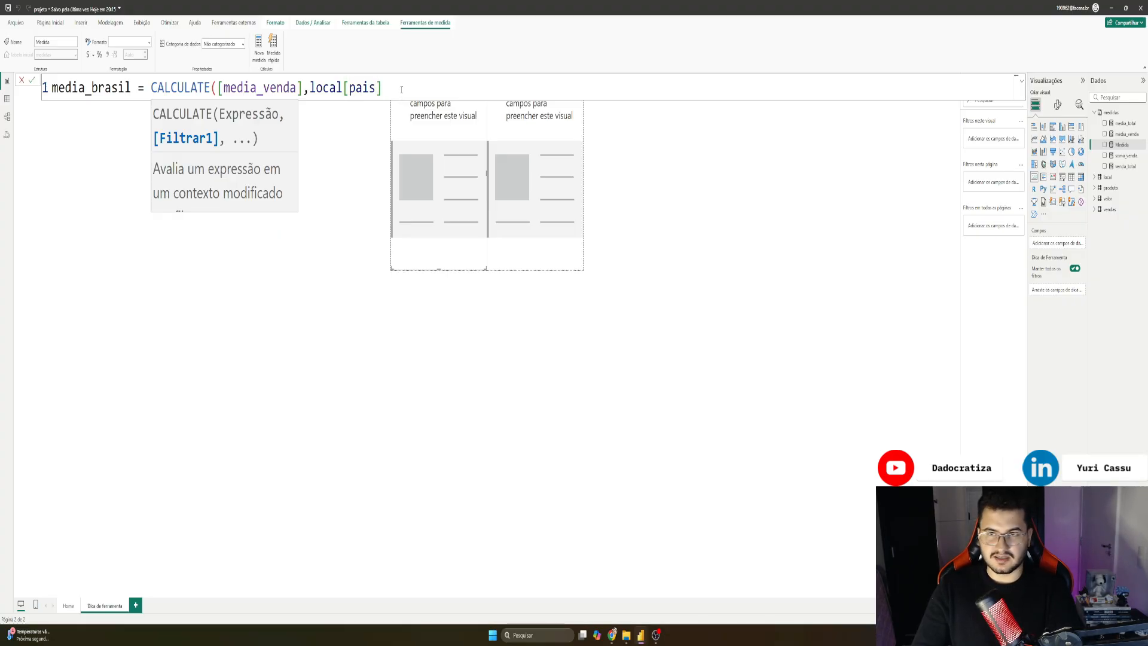
type(">")
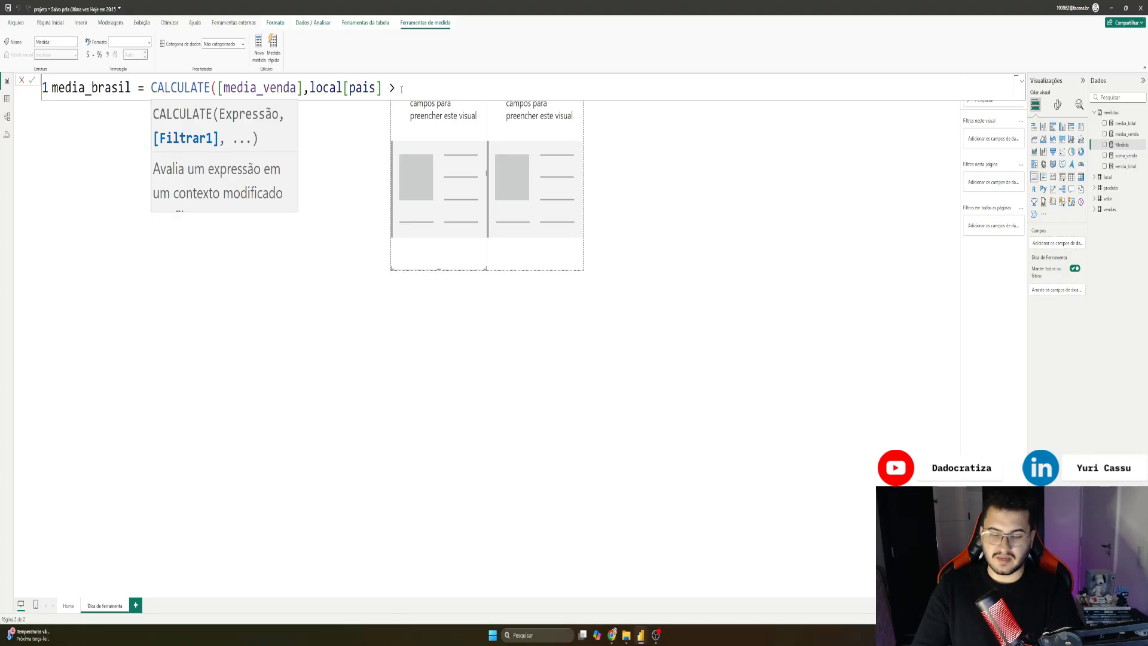
key("BackSpace")
key("BackSpace")
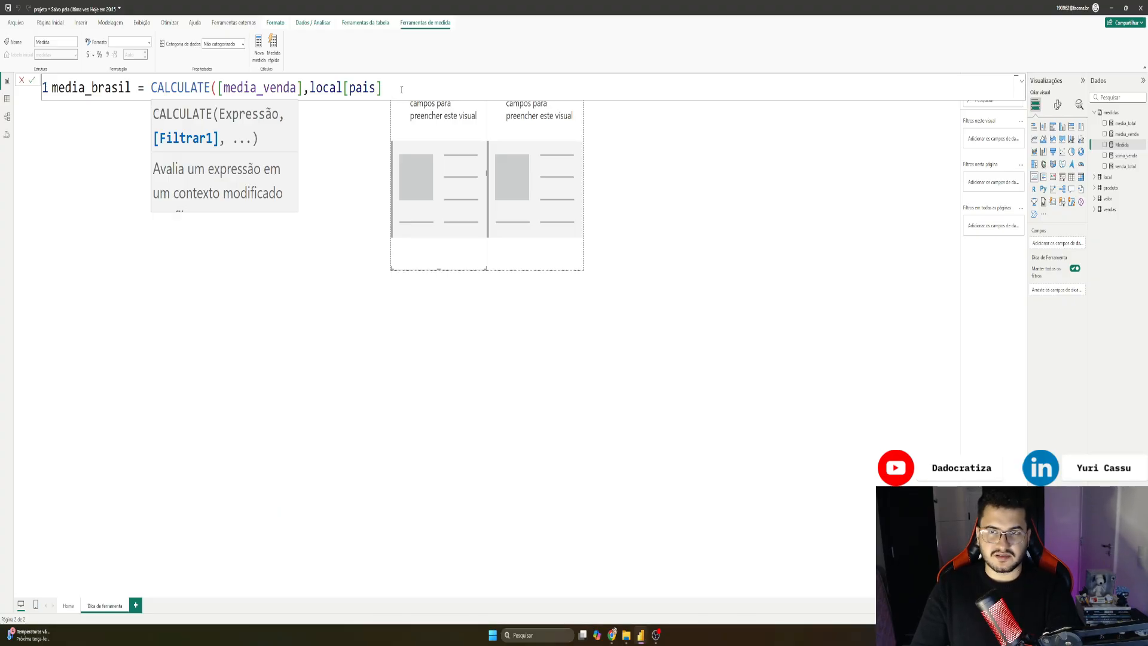
Step: Complete the media_brasil filter with = "brasil", commit the measure, and show it in the left card of the tooltip page
type("=")
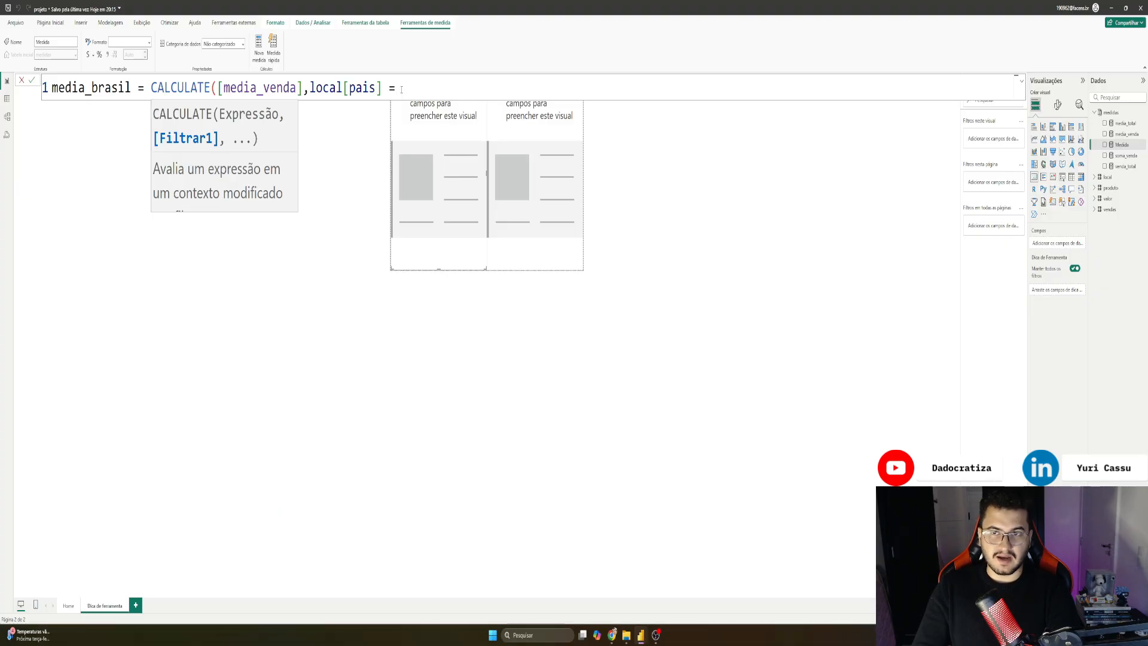
type(" \"")
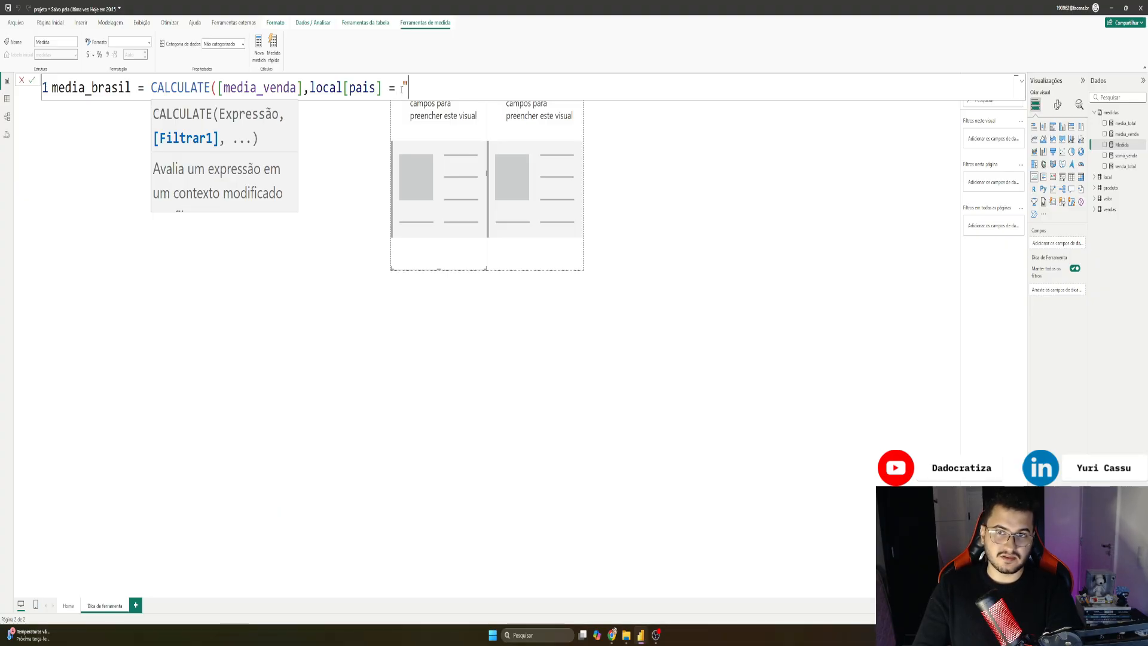
type("\"")
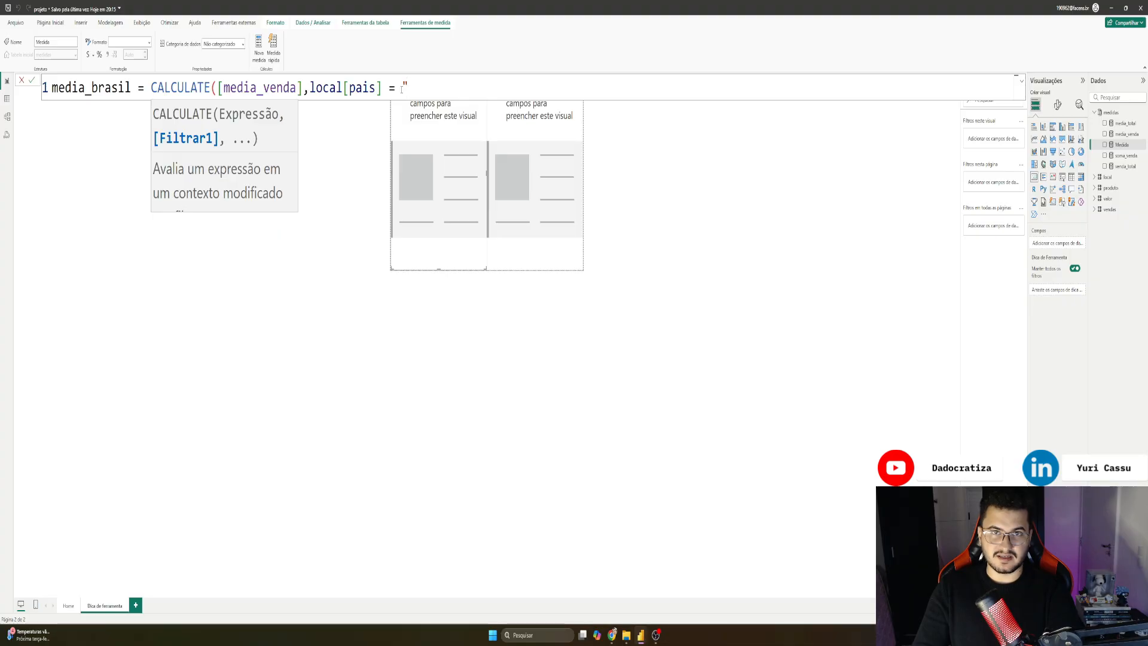
type("bras")
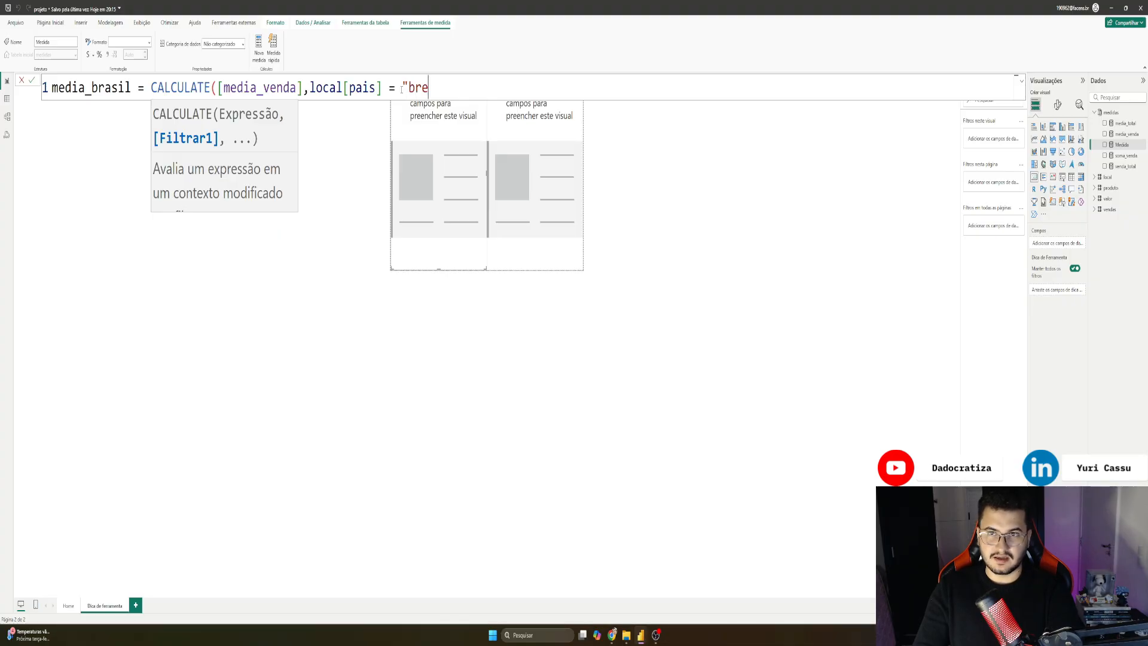
type("il")
key("BackSpace")
key("BackSpace")
type("il\"")
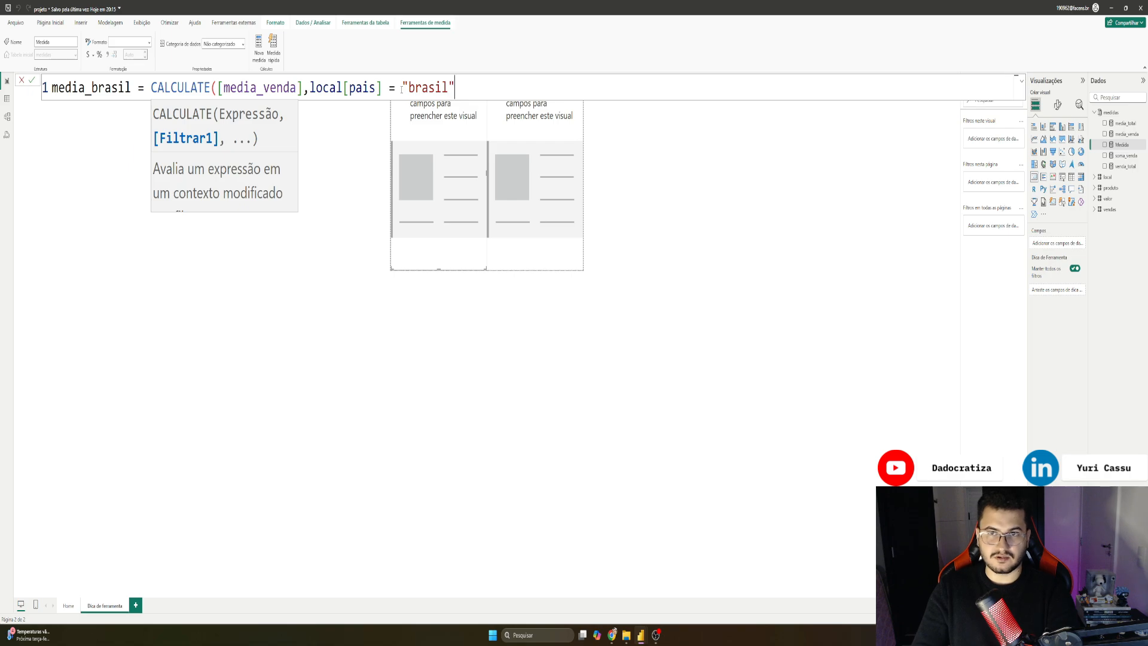
type(")")
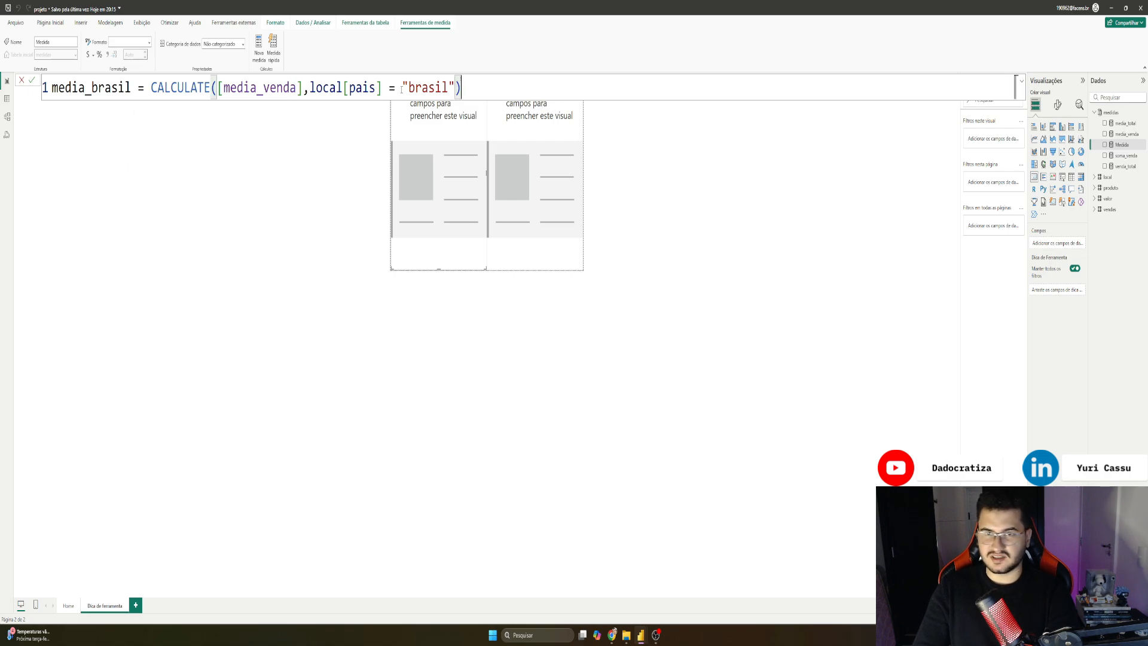
key("Return")
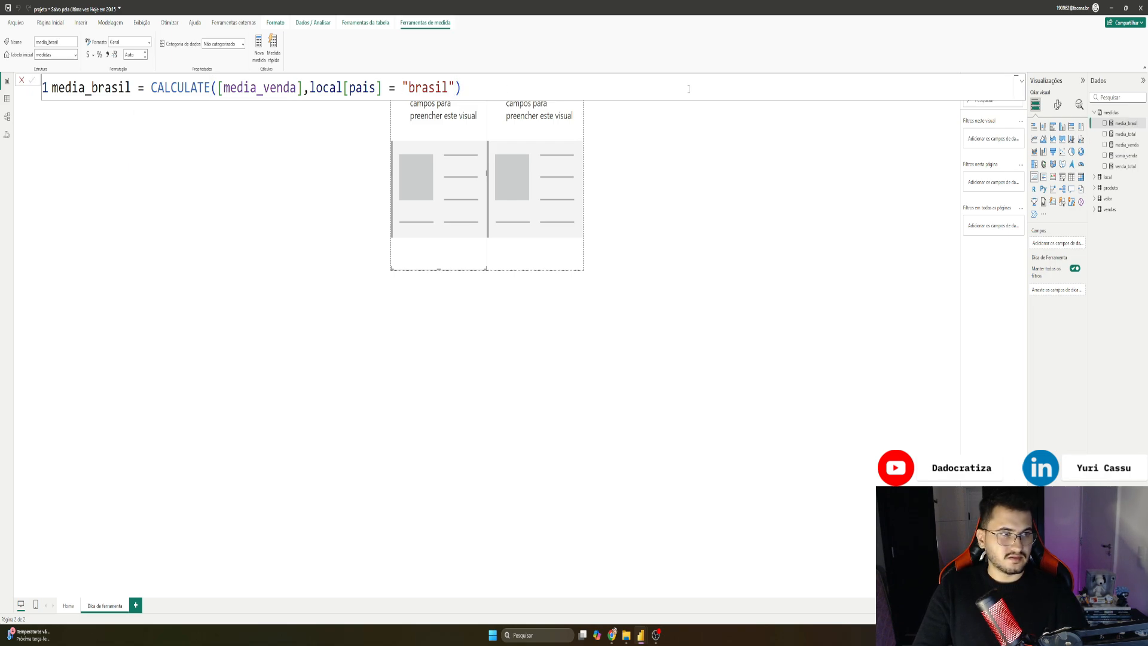
left_click_drag(1126, 124, 443, 197)
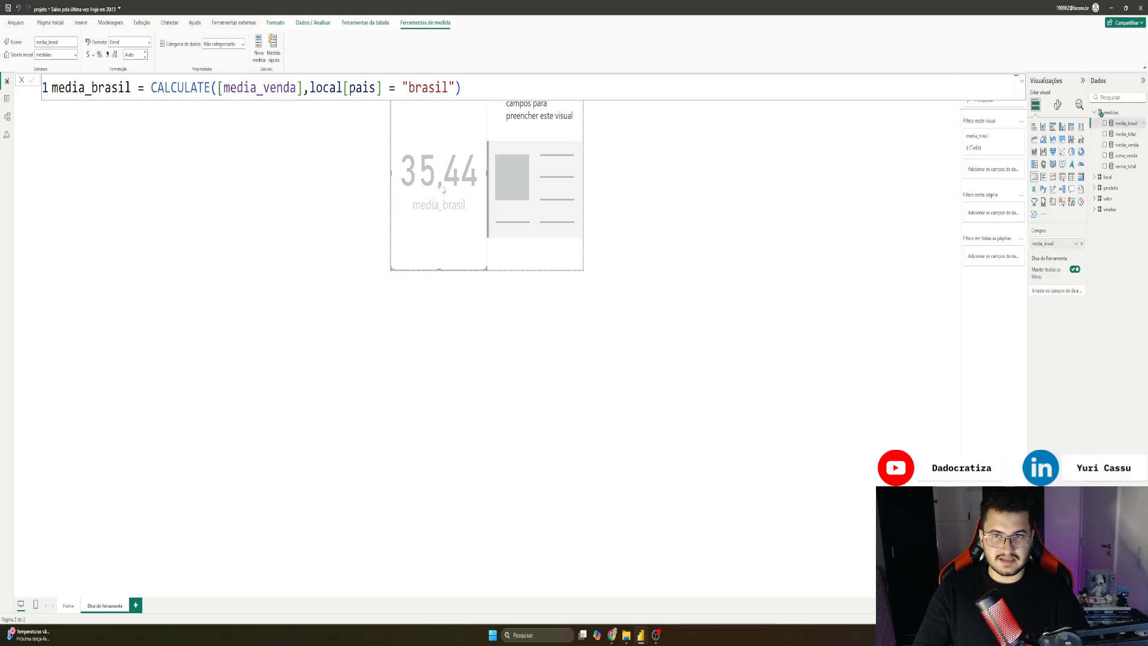
Step: Duplicate the media_total card on the Home page and place the copy over the Vendas por produto chart
left_click(67, 606)
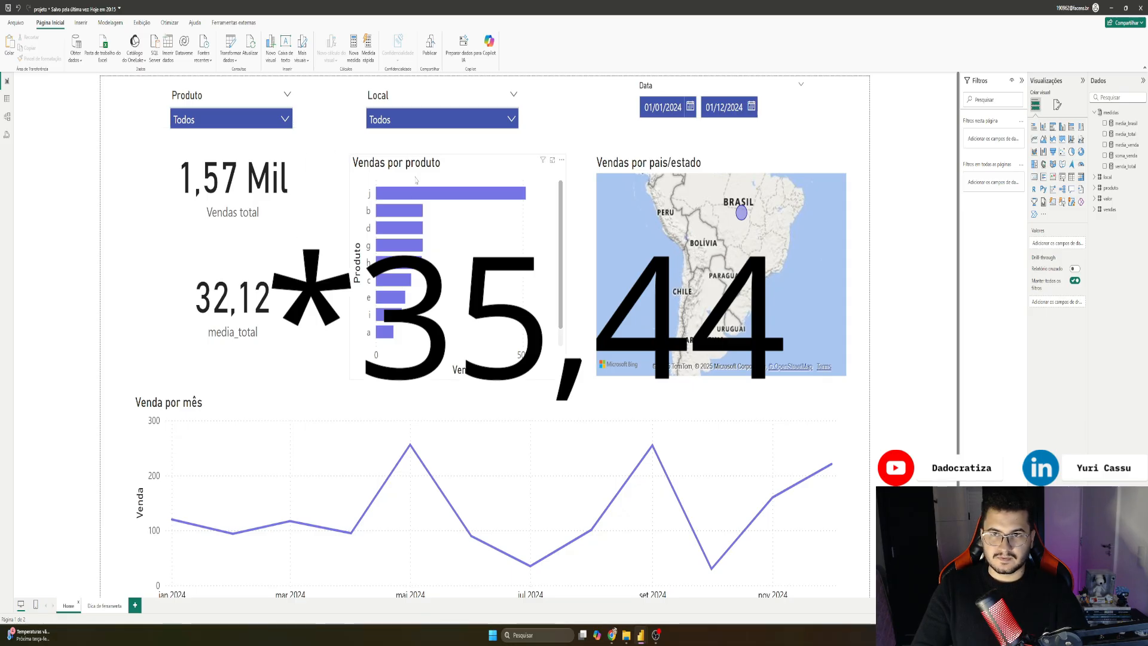
left_click(244, 303)
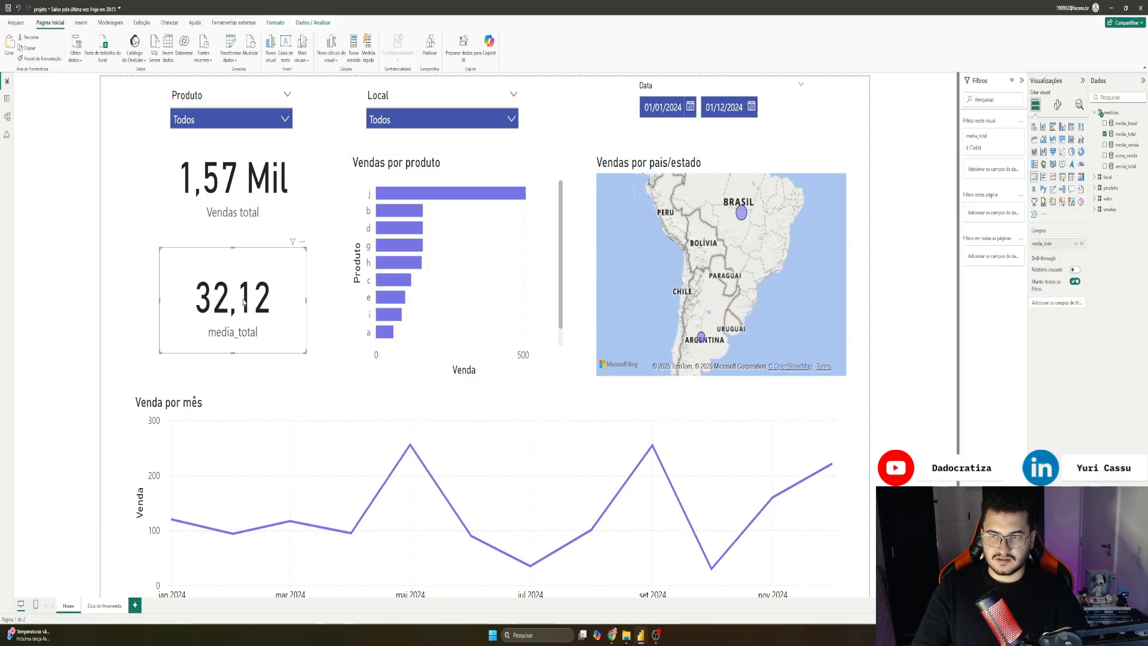
key("ctrl+c")
key("ctrl+v")
left_click_drag(272, 309, 451, 338)
left_click_drag(300, 335, 305, 361)
left_click(478, 329)
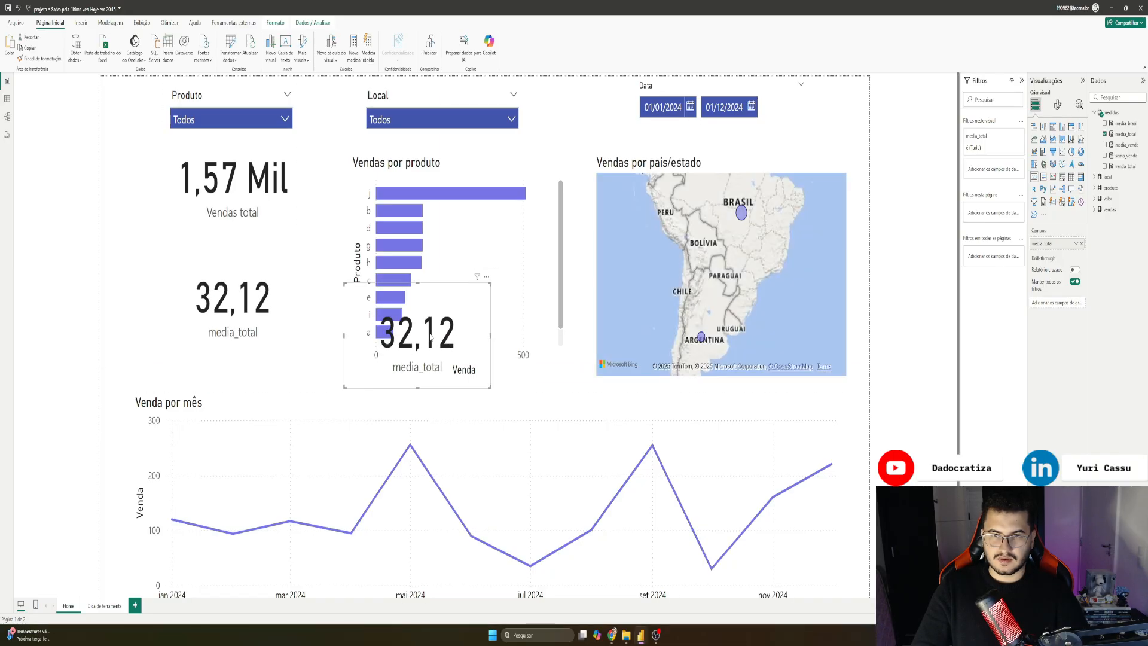
Step: Replace the media_total field in the copied card with the measure media_venda
left_click(1103, 135)
left_click(302, 308)
left_click(358, 309)
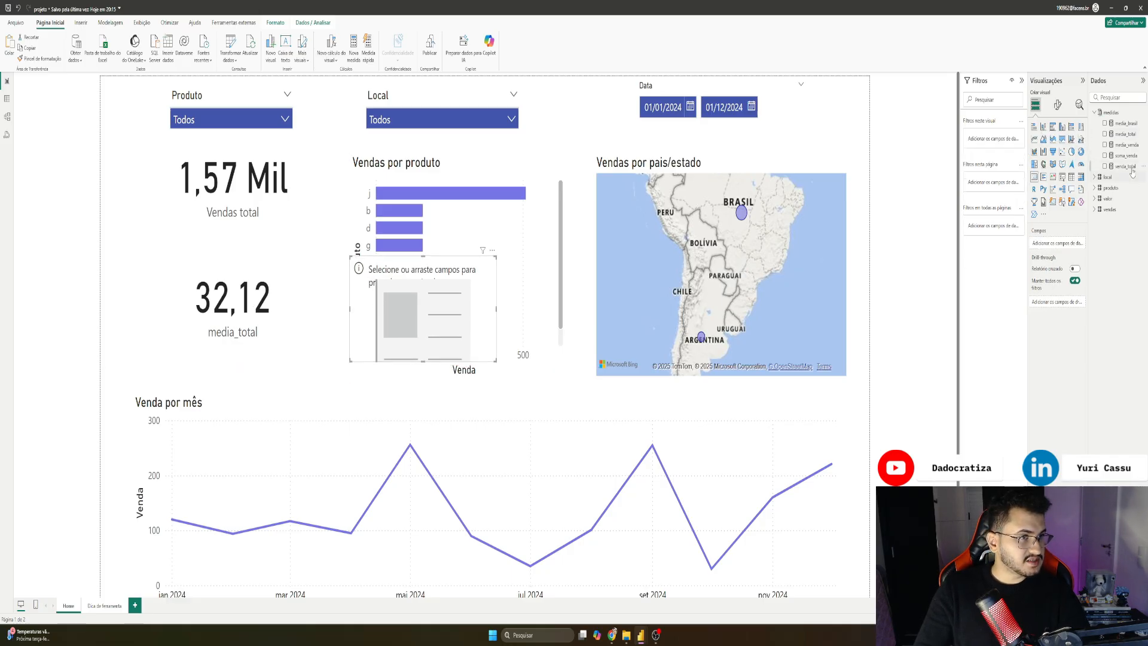
left_click_drag(1131, 166, 432, 311)
Step: Filter the Home page to brasil with the Local slicer to check the media_venda average, and clear the filter again
left_click(405, 123)
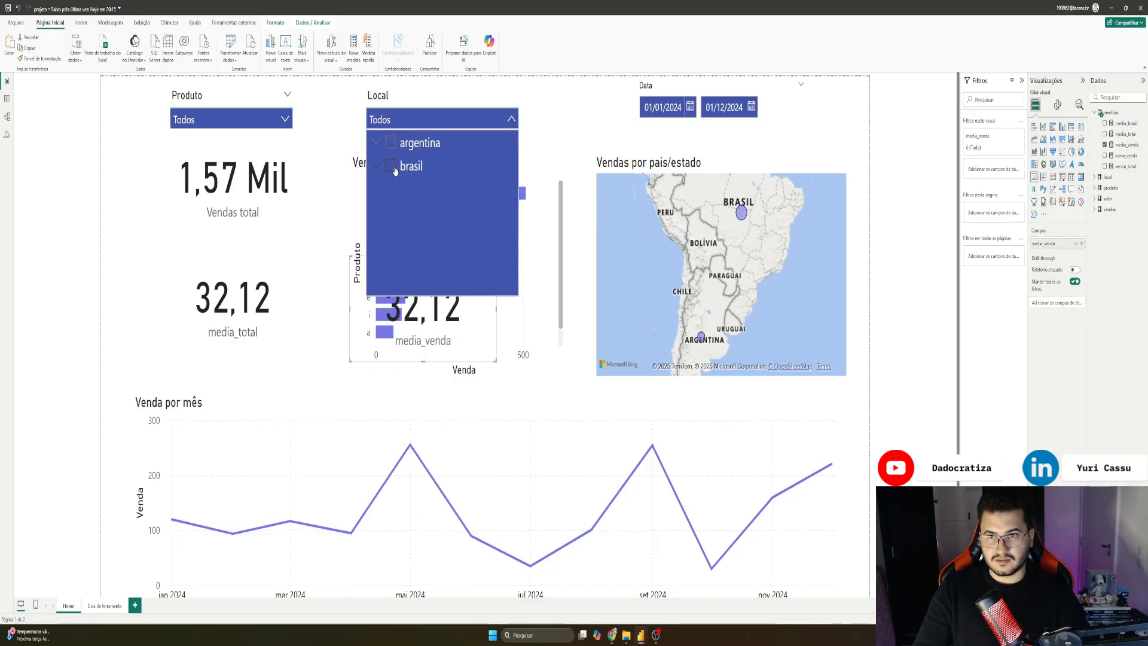
left_click(394, 169)
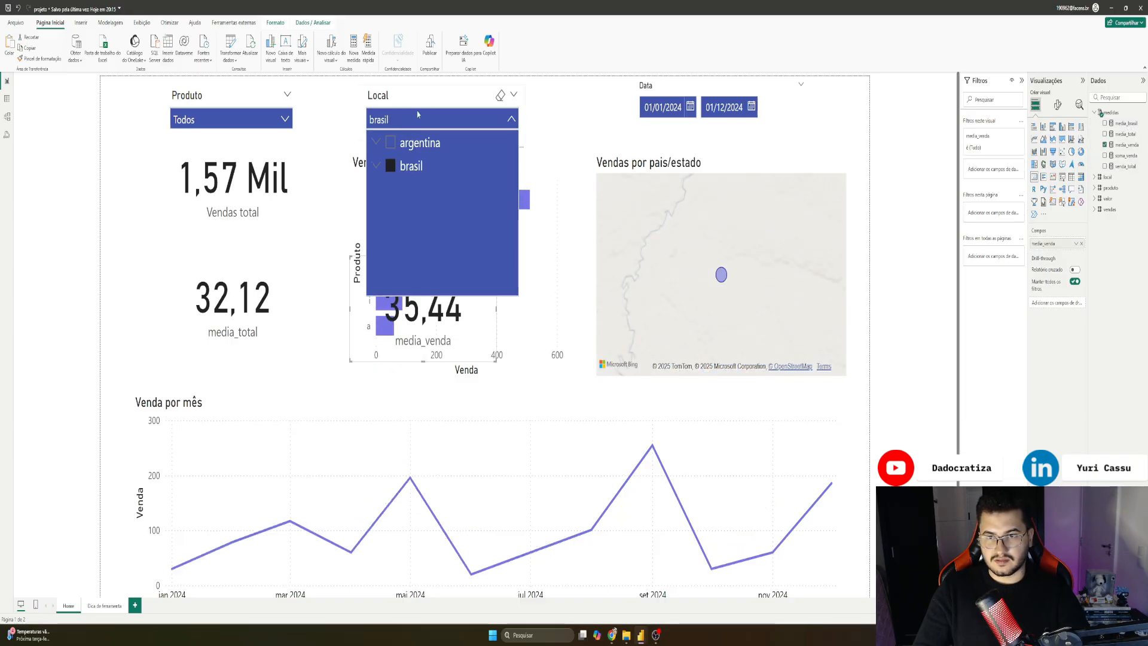
left_click(400, 170)
Step: With the empty card on the tooltip page selected, create a new measure in the medidas table and name it media_argentina
left_click(105, 606)
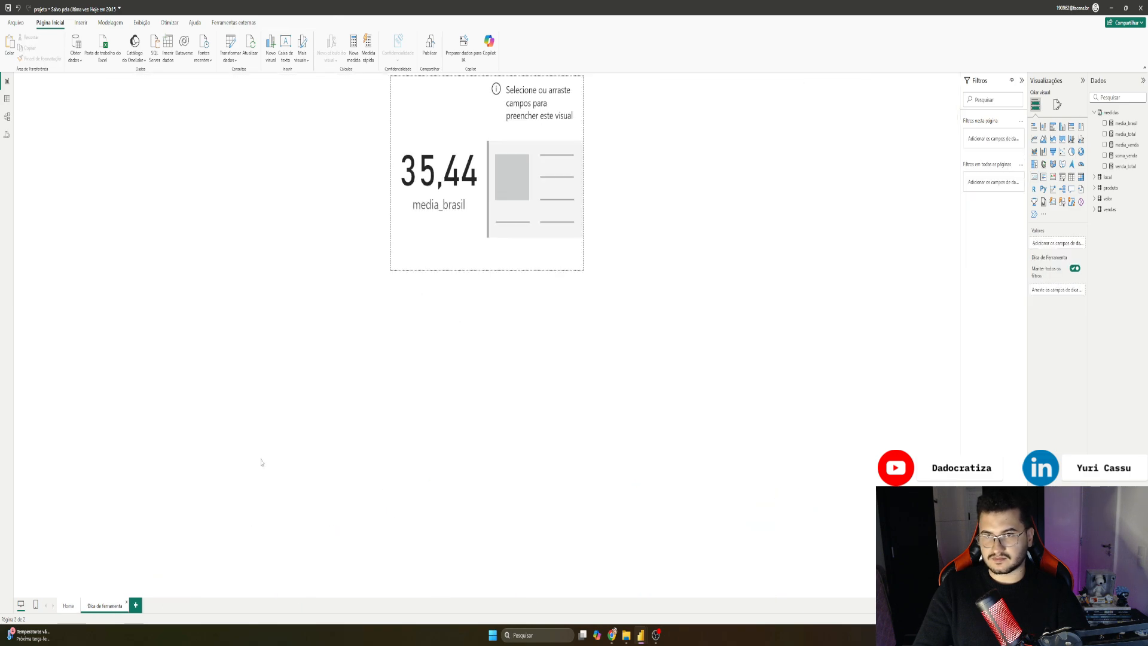
left_click(434, 211)
left_click(532, 140)
left_click(455, 166)
left_click(538, 160)
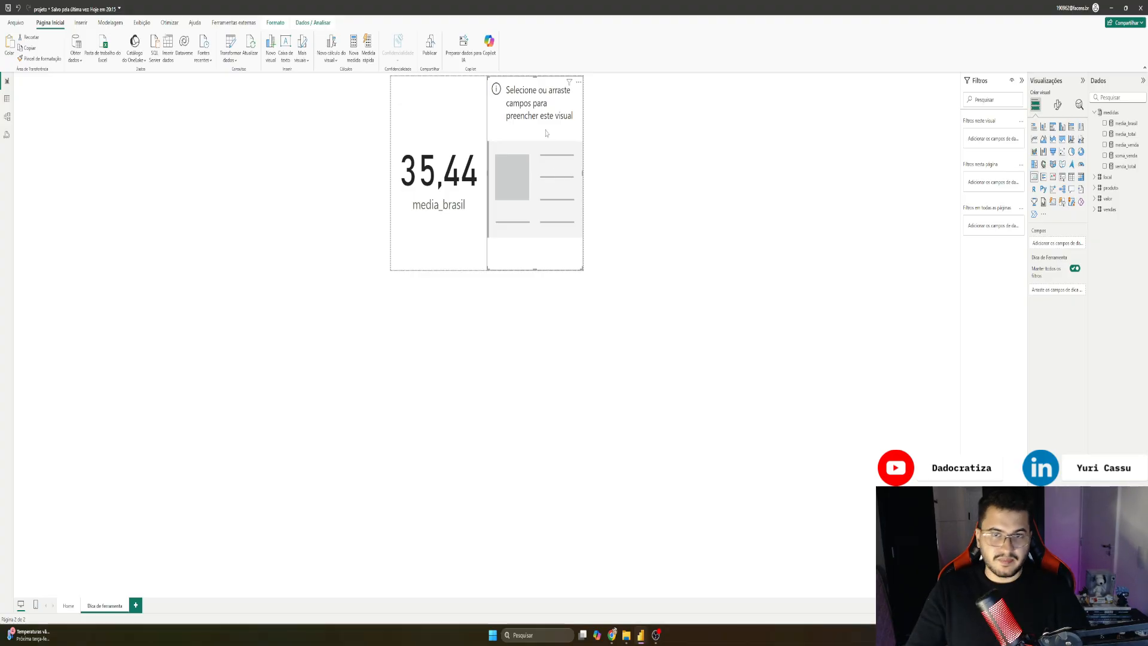
left_click(1110, 113)
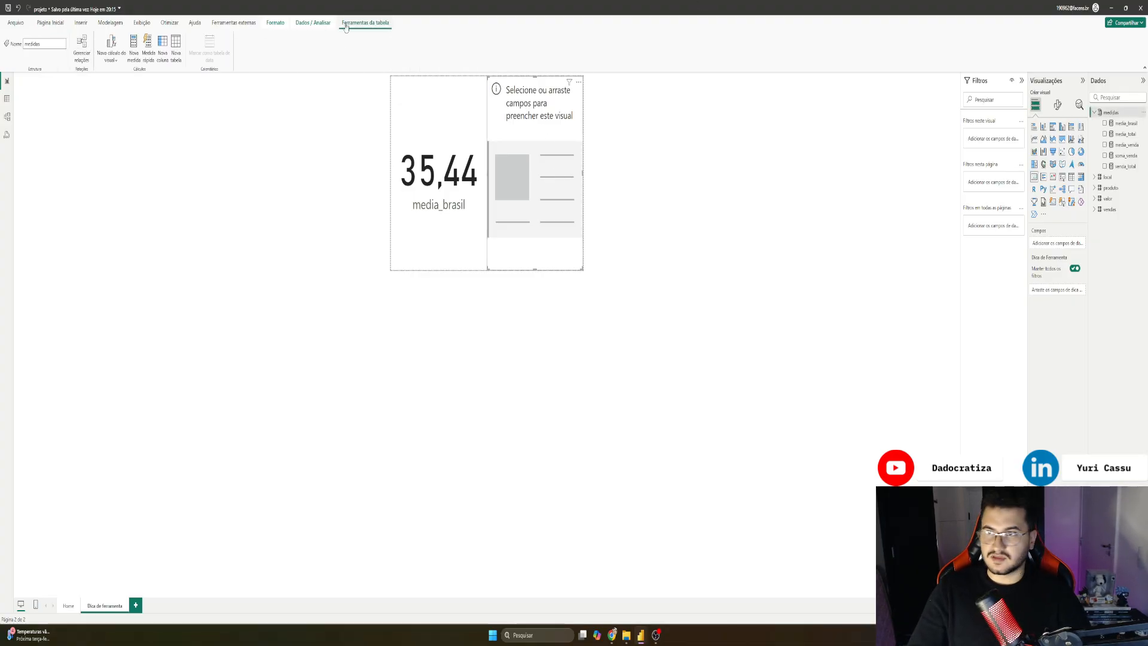
left_click(139, 55)
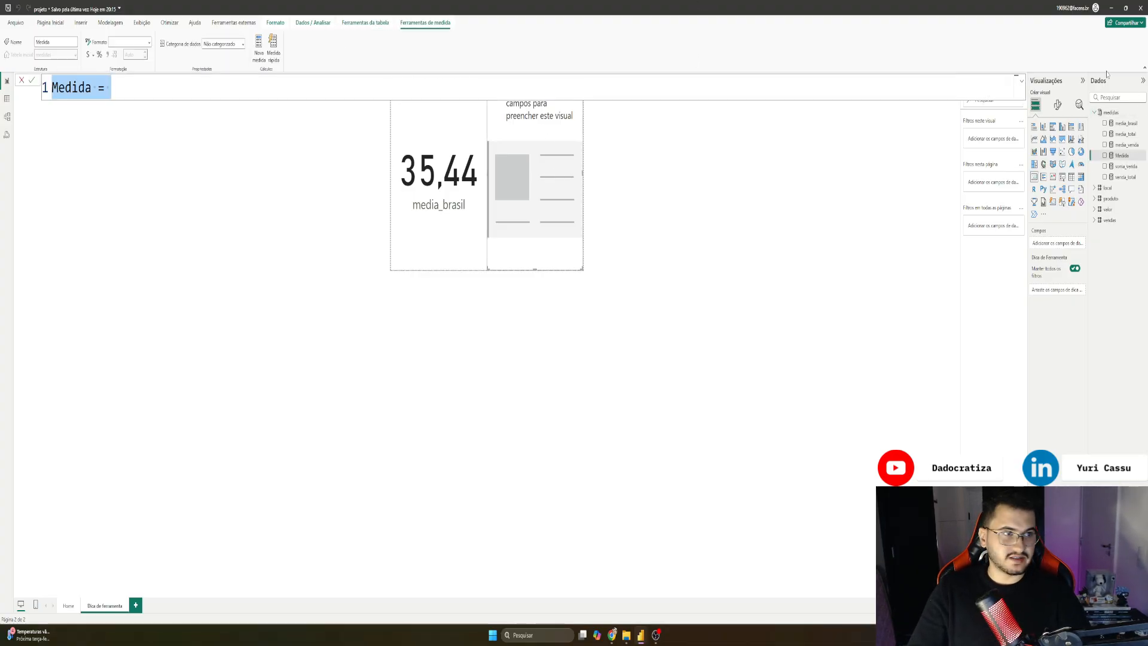
double_click(78, 87)
type("media")
type("_argenm")
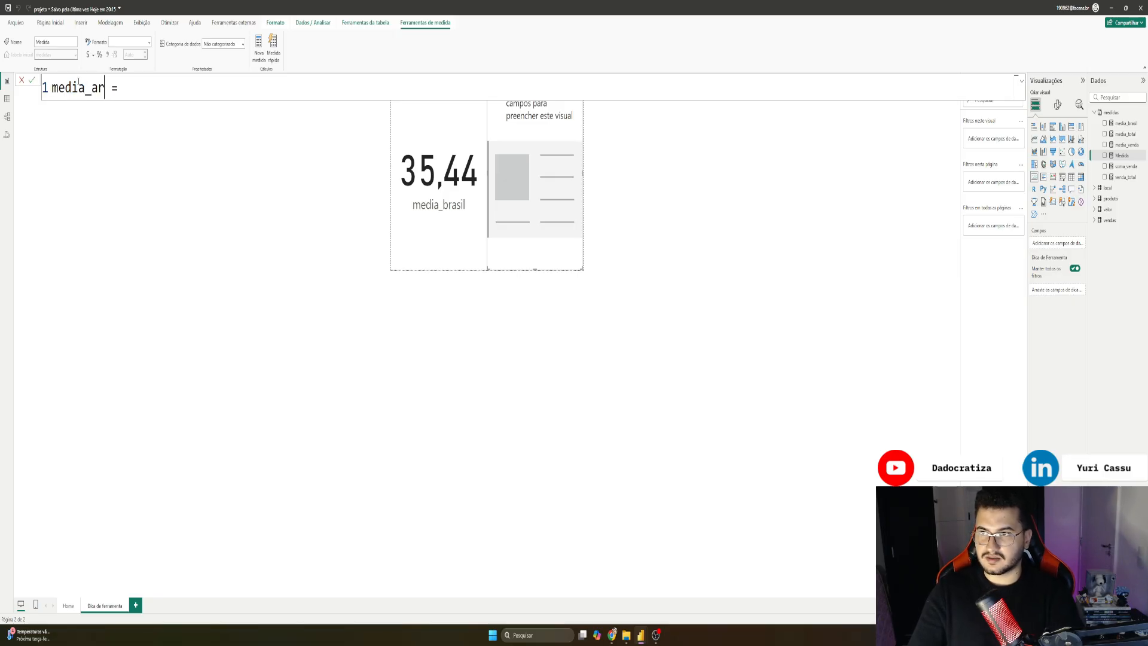
key("BackSpace")
key("BackSpace")
type("ntina")
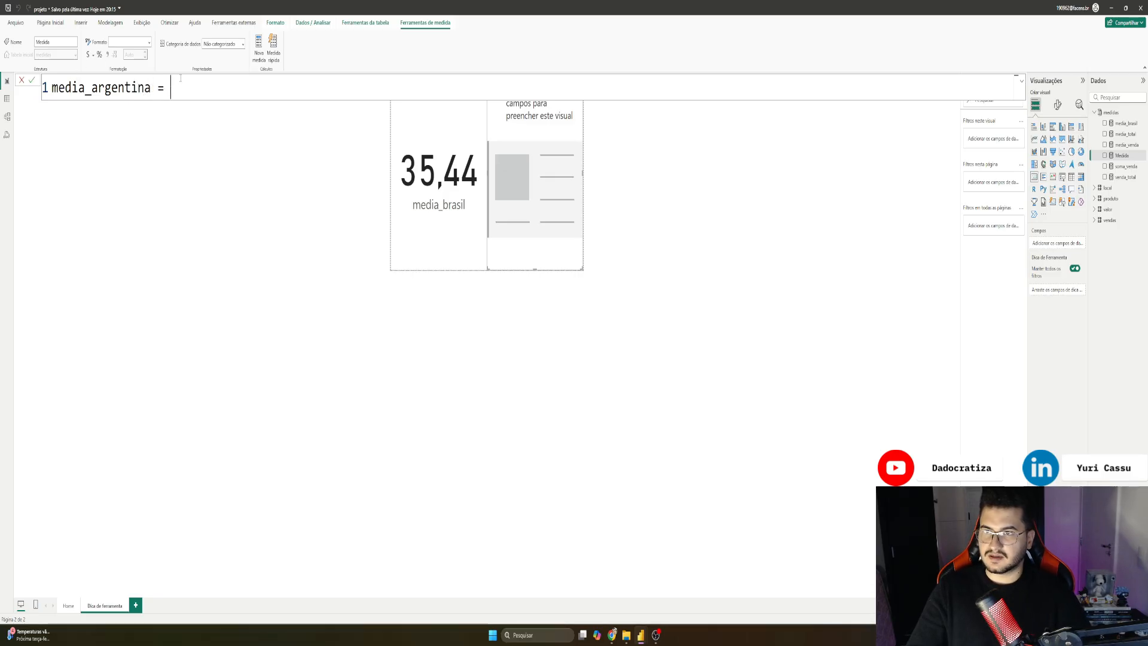
Step: Start the media_argentina formula with CALCULATE, using the measure [media_venda] as its expression
type("cal")
key("Tab")
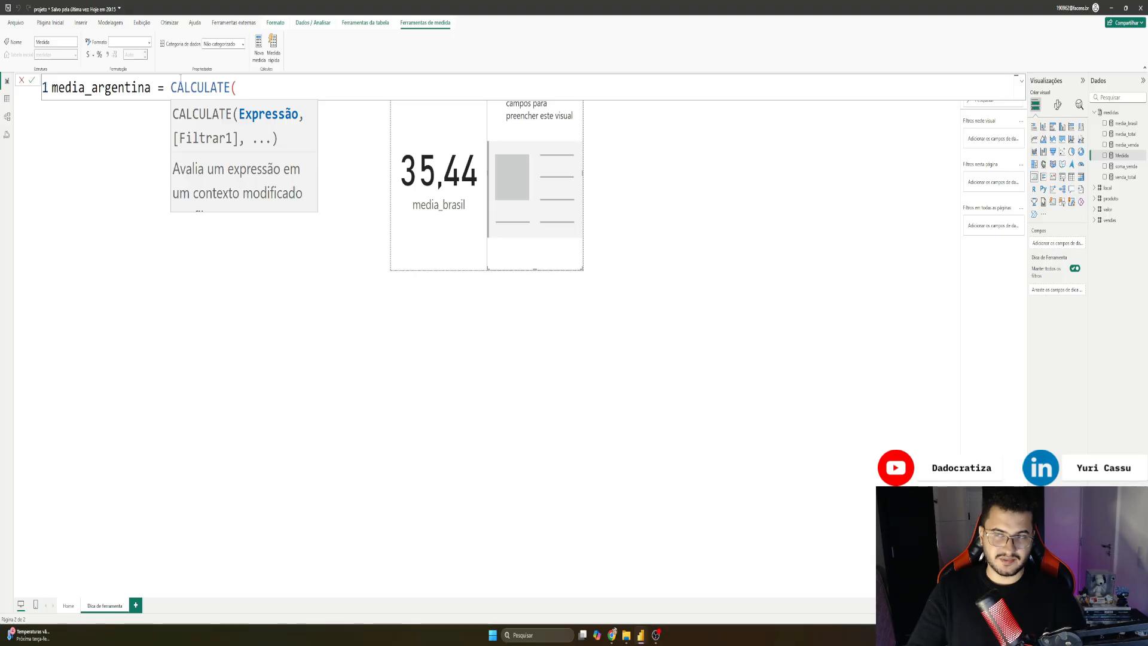
type("media")
key("Down")
key("Down")
key("Tab")
type(", ")
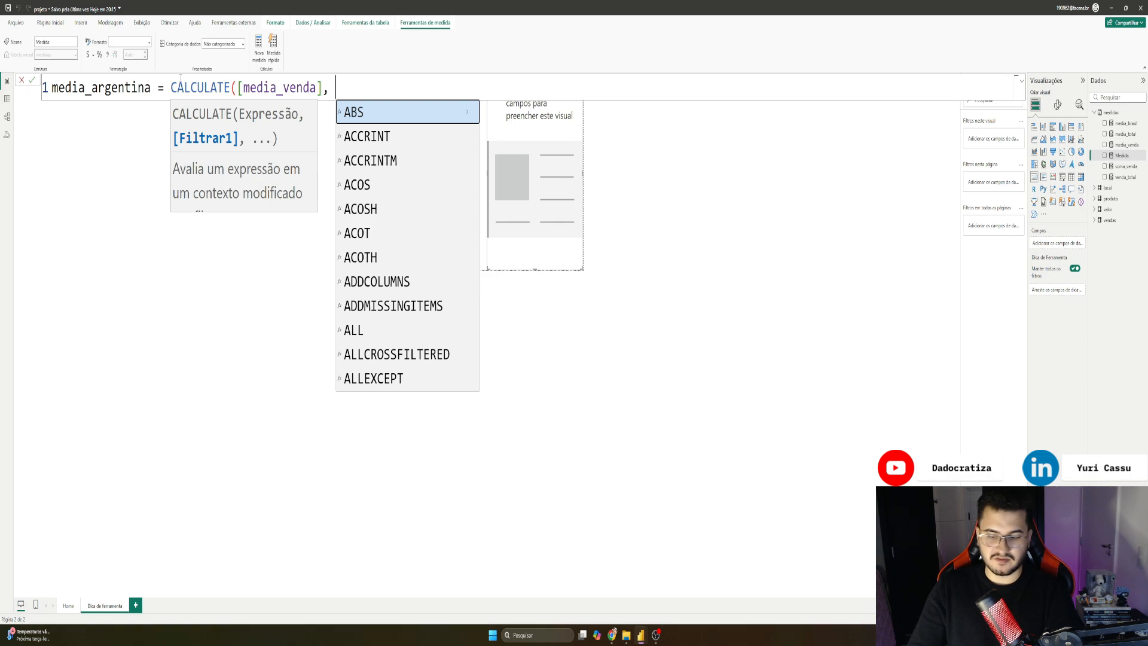
Step: Finish media_argentina with the filter local[pais] = "argentina", commit it, and show it in the right card of the tooltip page
type("loca")
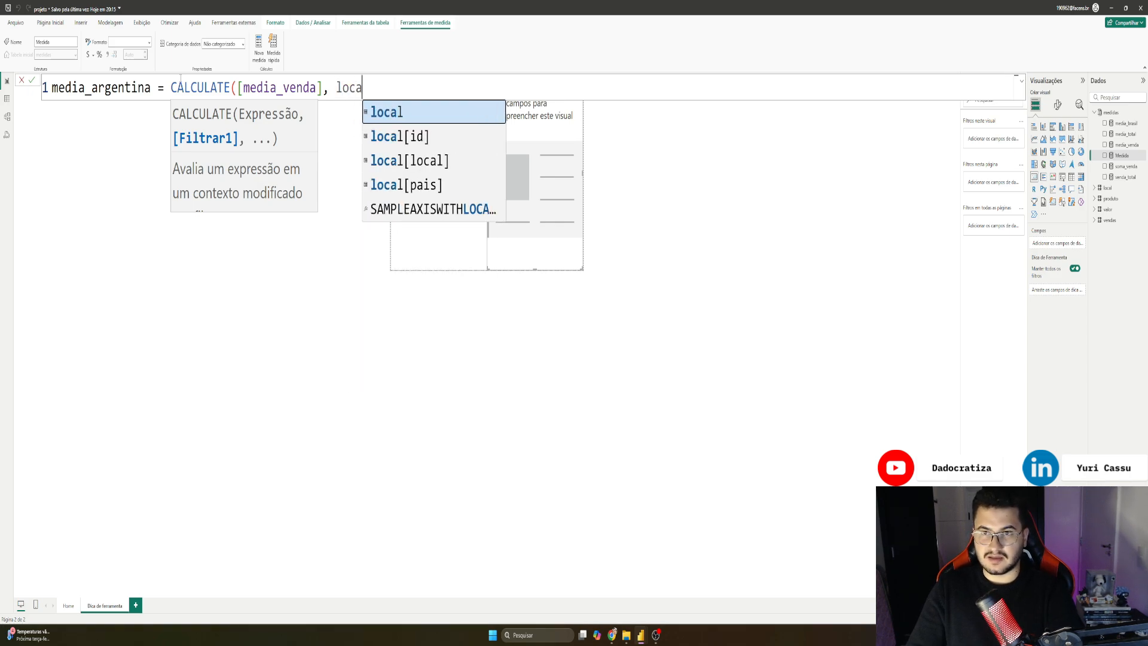
key("Down")
key("Down")
key("Down")
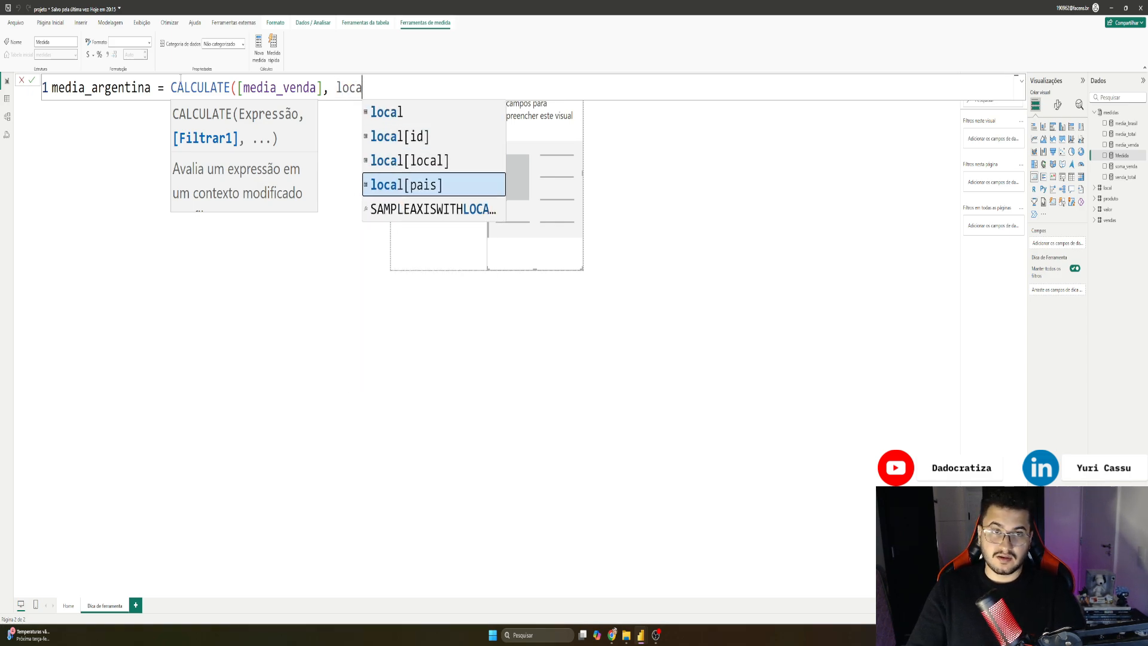
key("Tab")
type("= ")
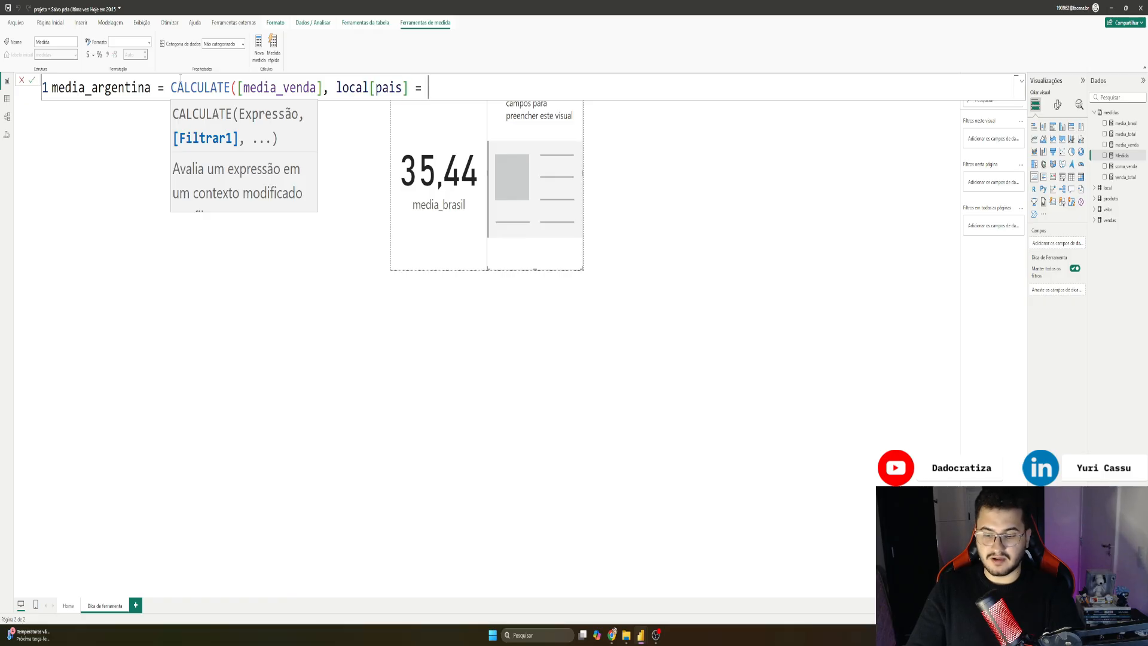
type("\"argenti")
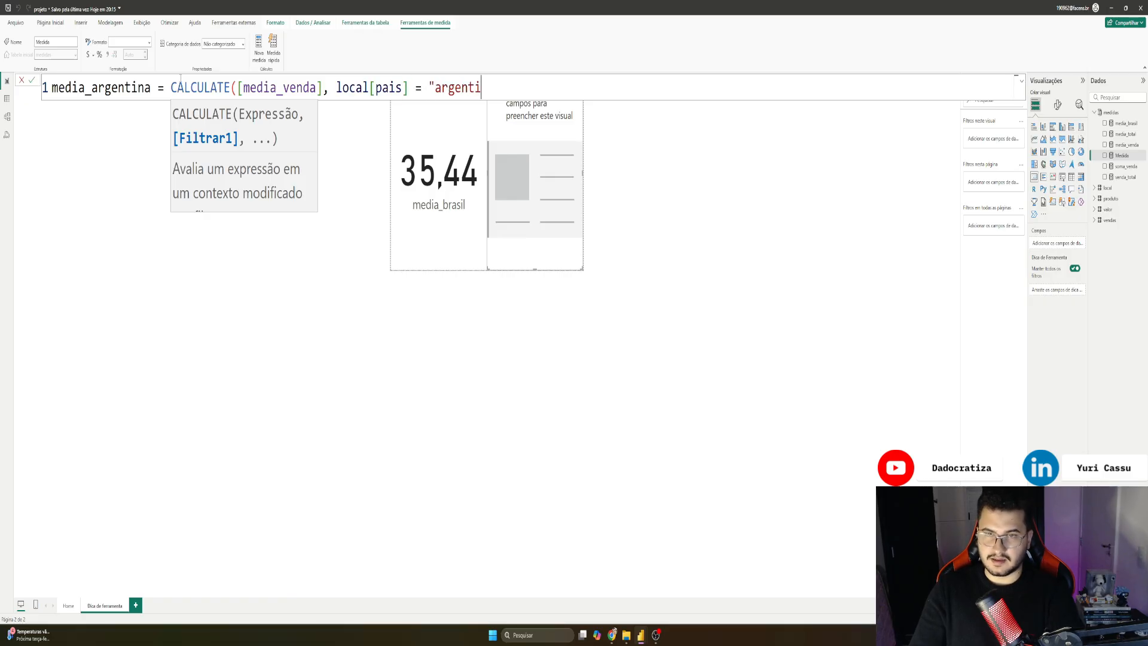
type("na\")")
key("Return")
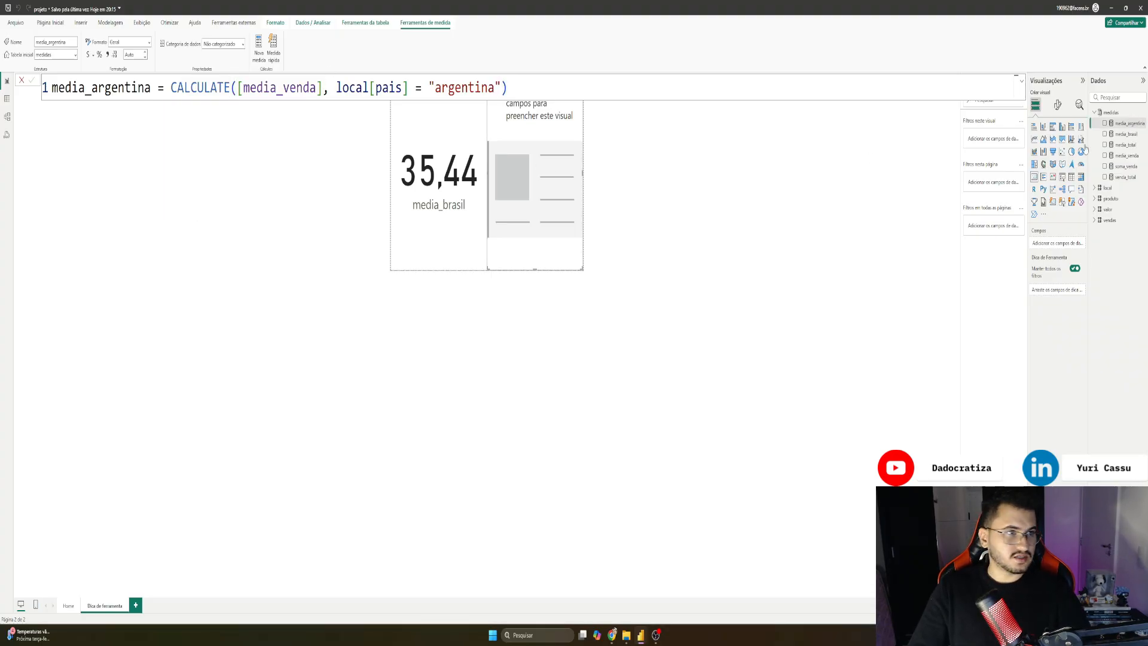
left_click_drag(1128, 123, 535, 180)
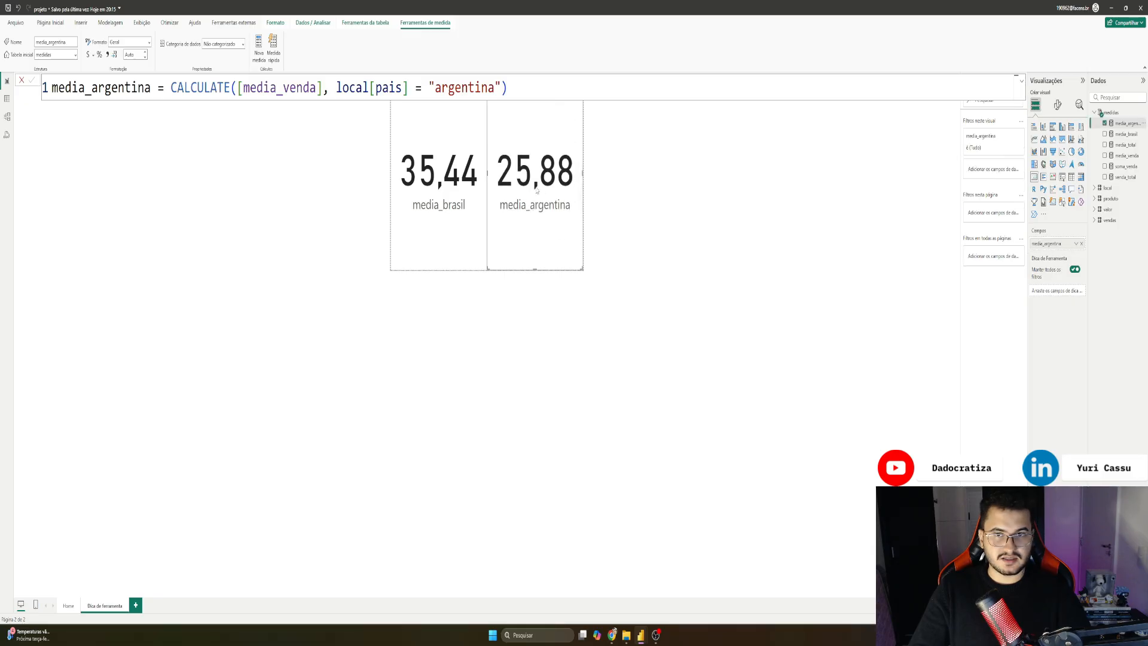
Step: Filter the Home page to argentina with the Local slicer to check the media_venda average, and clear the filter again
left_click(67, 606)
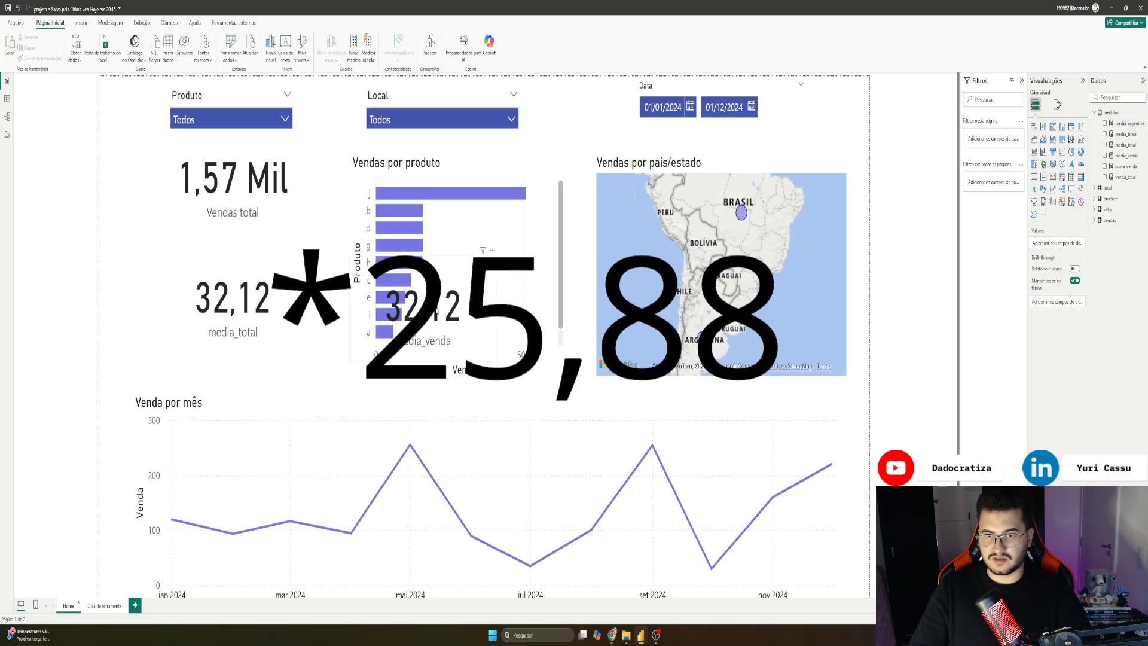
left_click(409, 122)
left_click(407, 143)
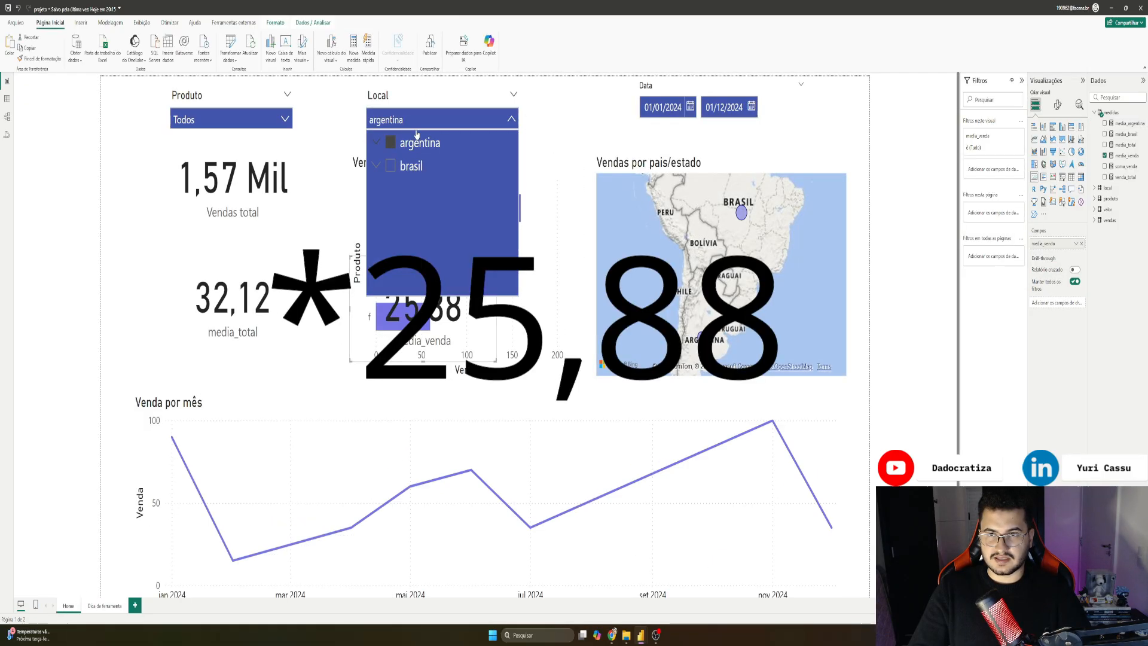
left_click(417, 126)
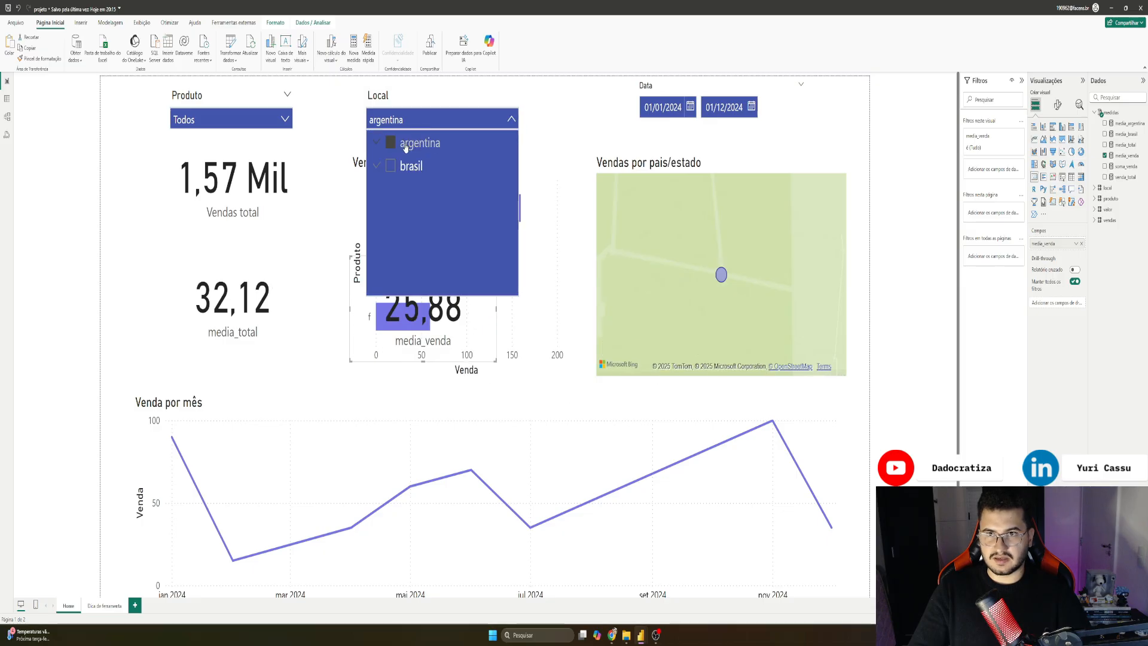
left_click(413, 142)
Step: Remove the temporary media_venda card from the Home page after comparing its average with the tooltip page, and return to the tooltip page
left_click(110, 612)
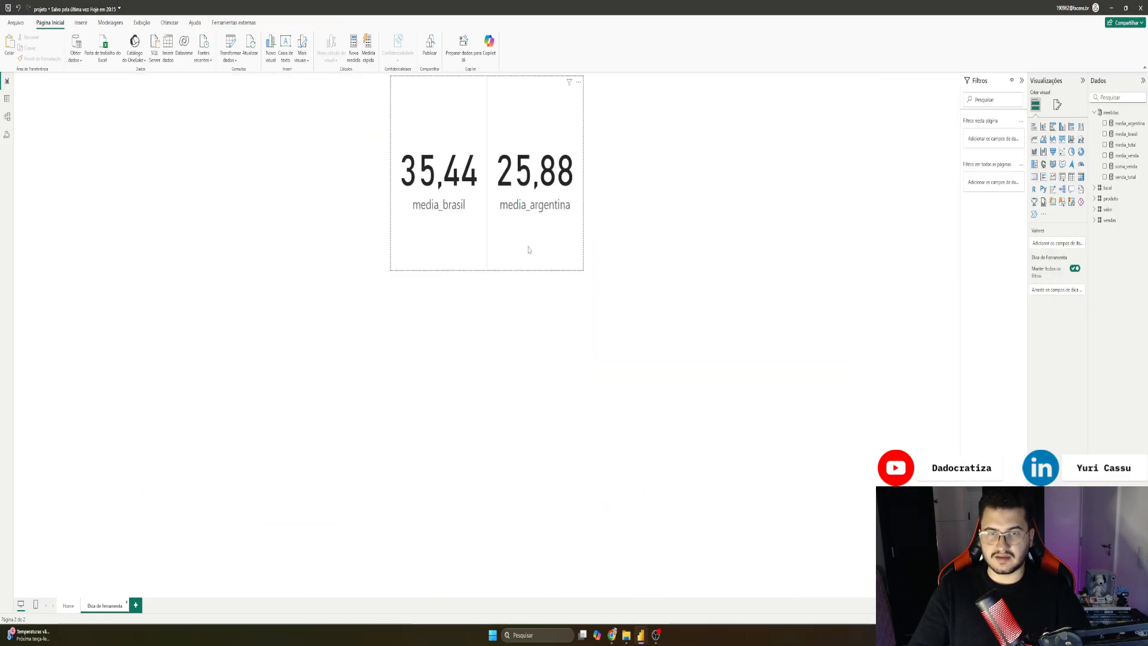
left_click(65, 606)
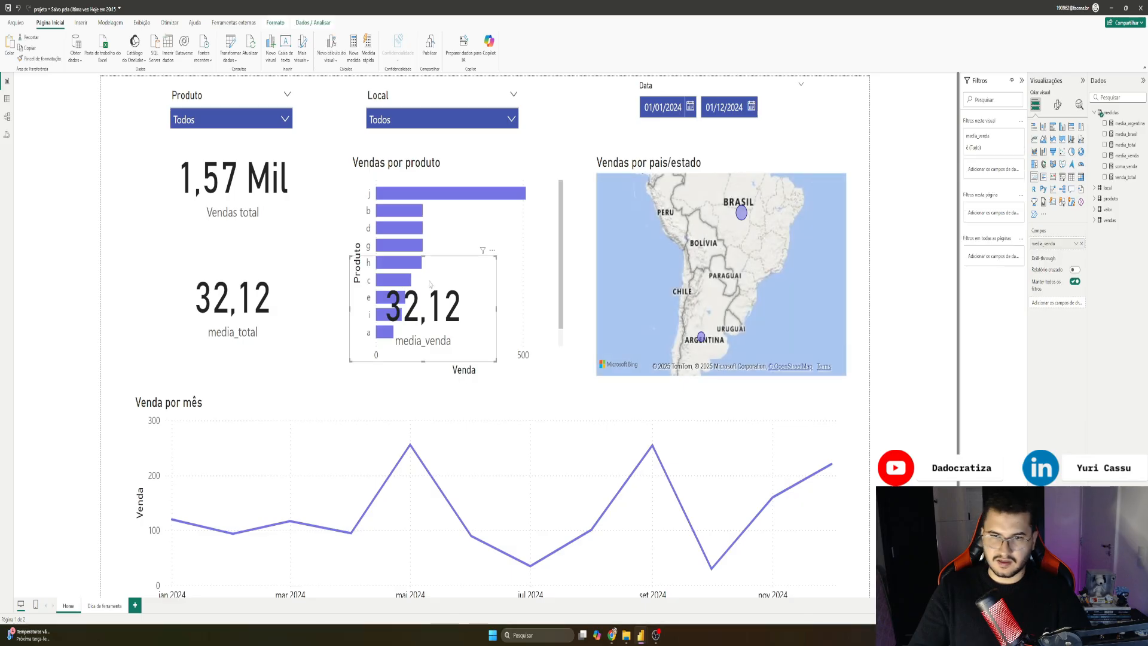
left_click(105, 606)
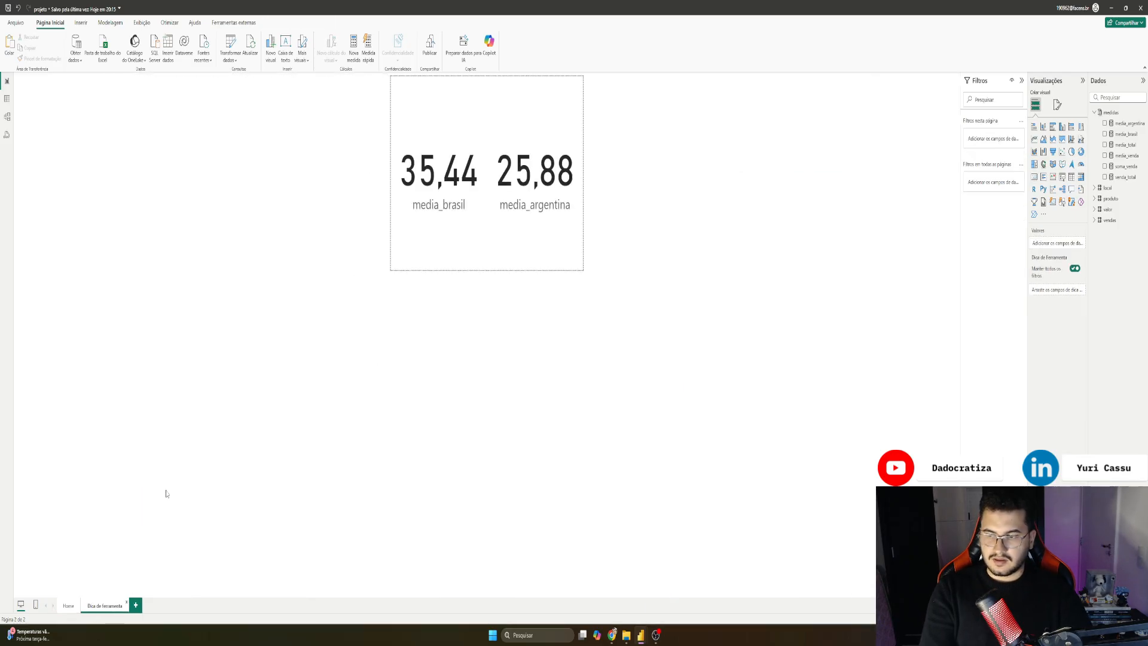
Step: Switch to the relatorio report to examine its Média de vendas card as a design reference, and return to projeto
left_click(462, 172)
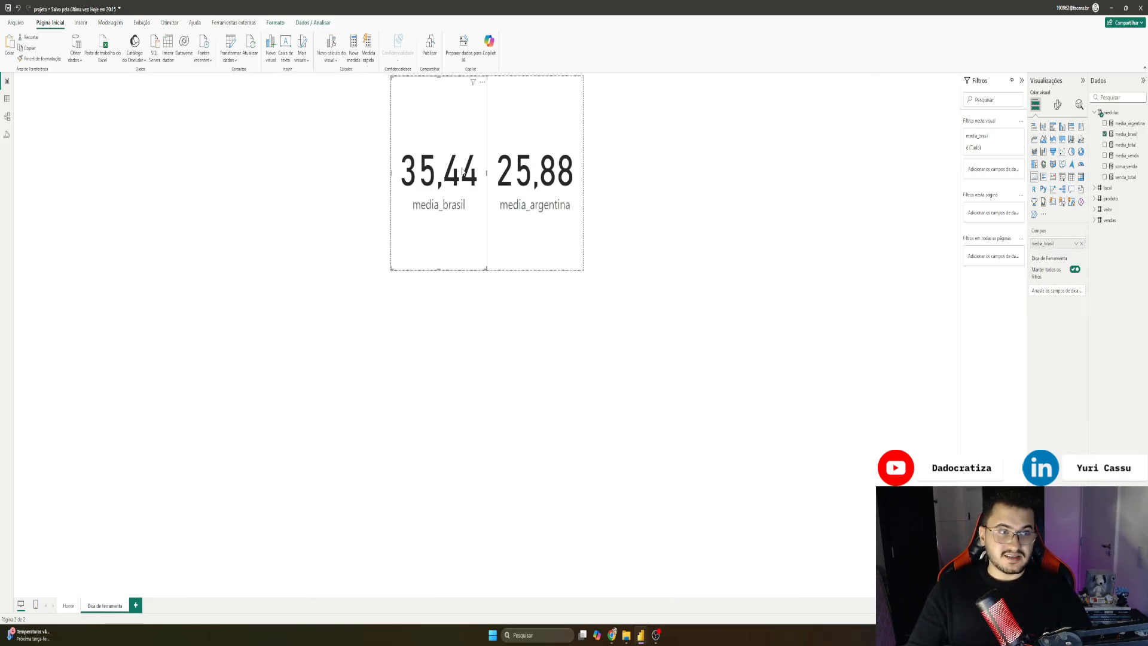
mouse_move(643, 634)
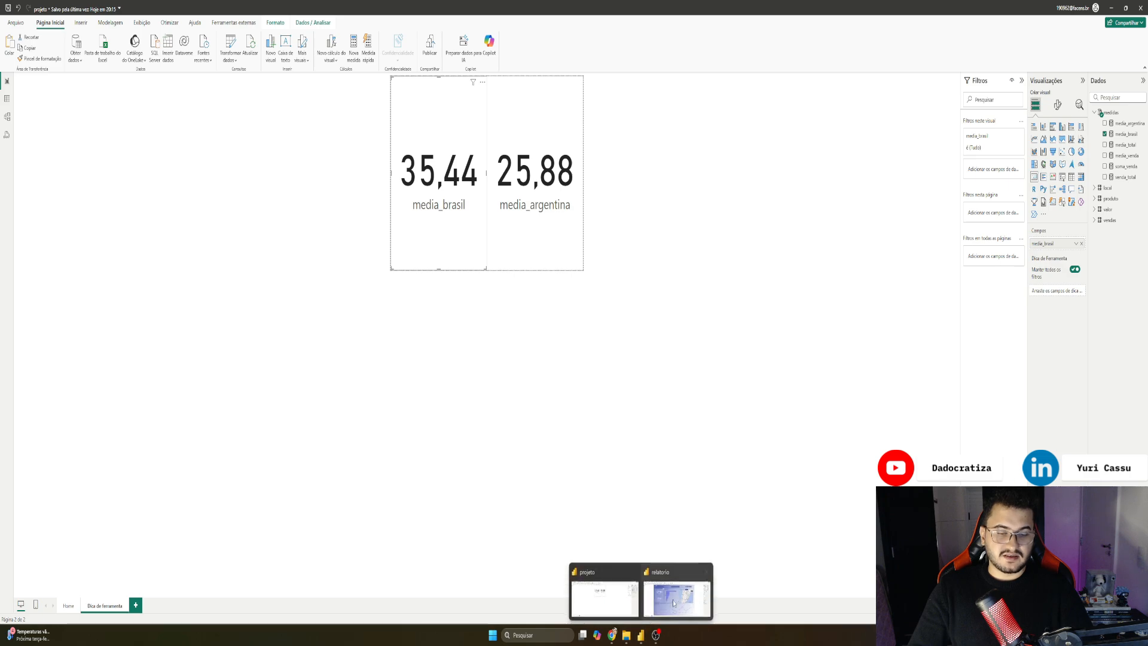
left_click(676, 598)
mouse_move(279, 310)
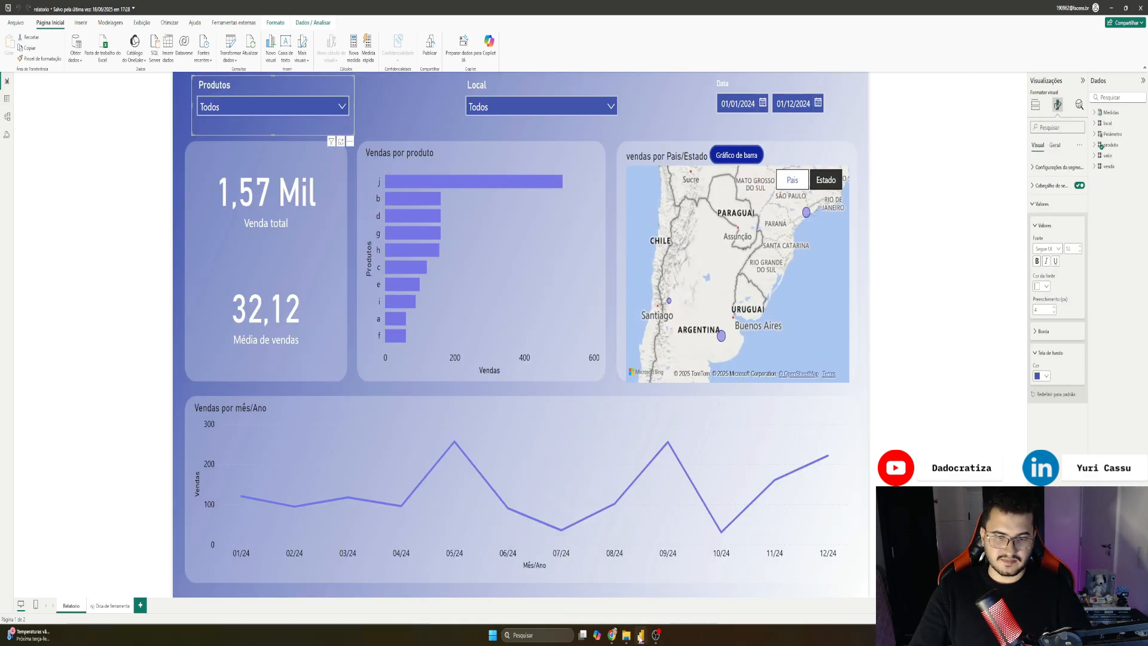
mouse_move(641, 635)
left_click(587, 575)
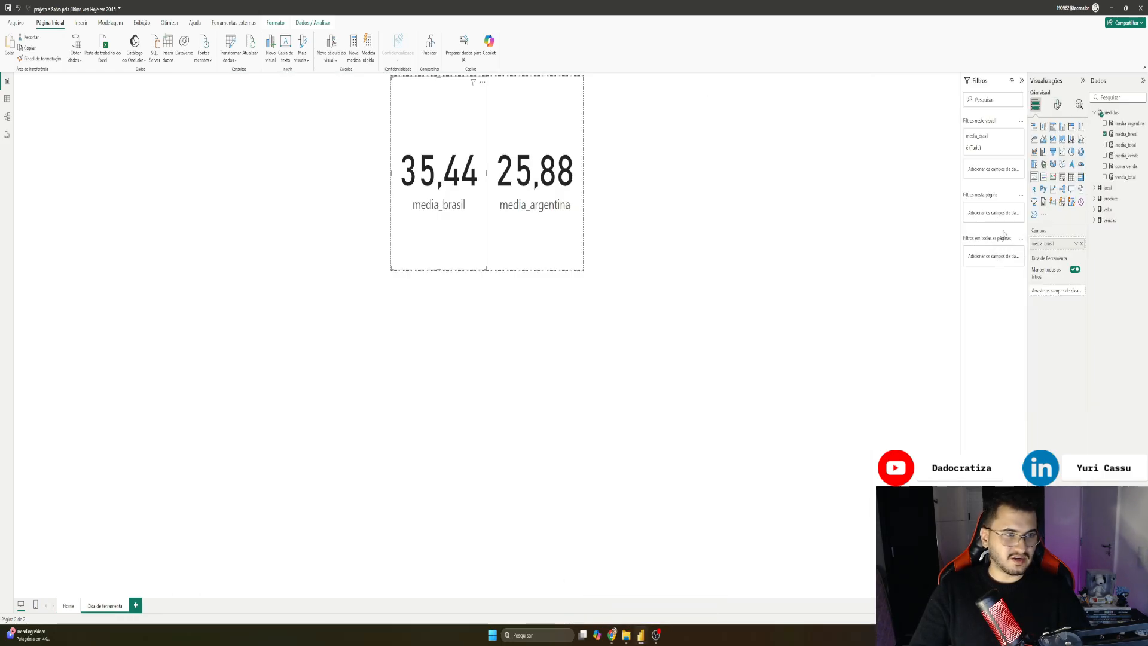
Step: Rename the media_brasil field on the tooltip page's first card as Brasil
double_click(1043, 245)
type("B")
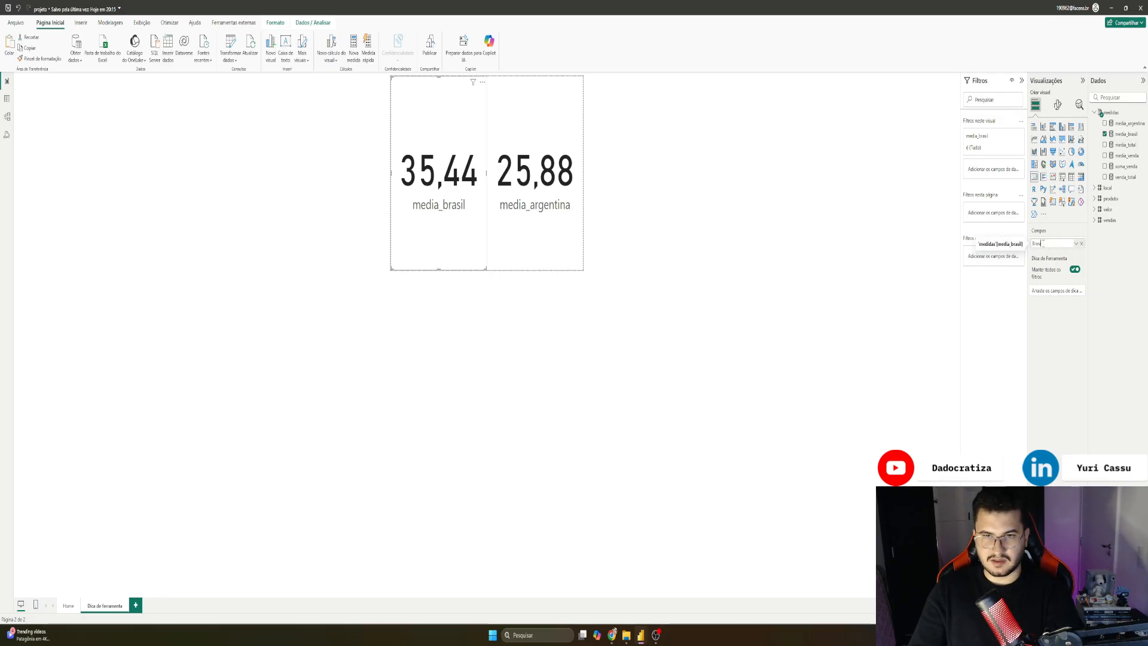
key("Return")
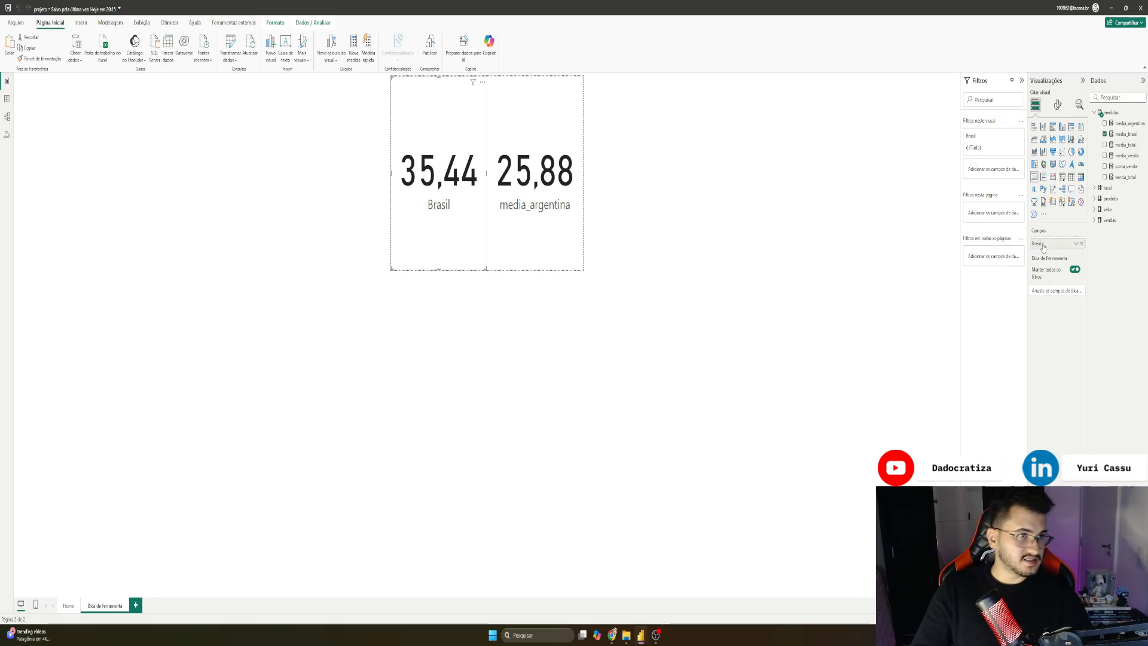
left_click(1058, 105)
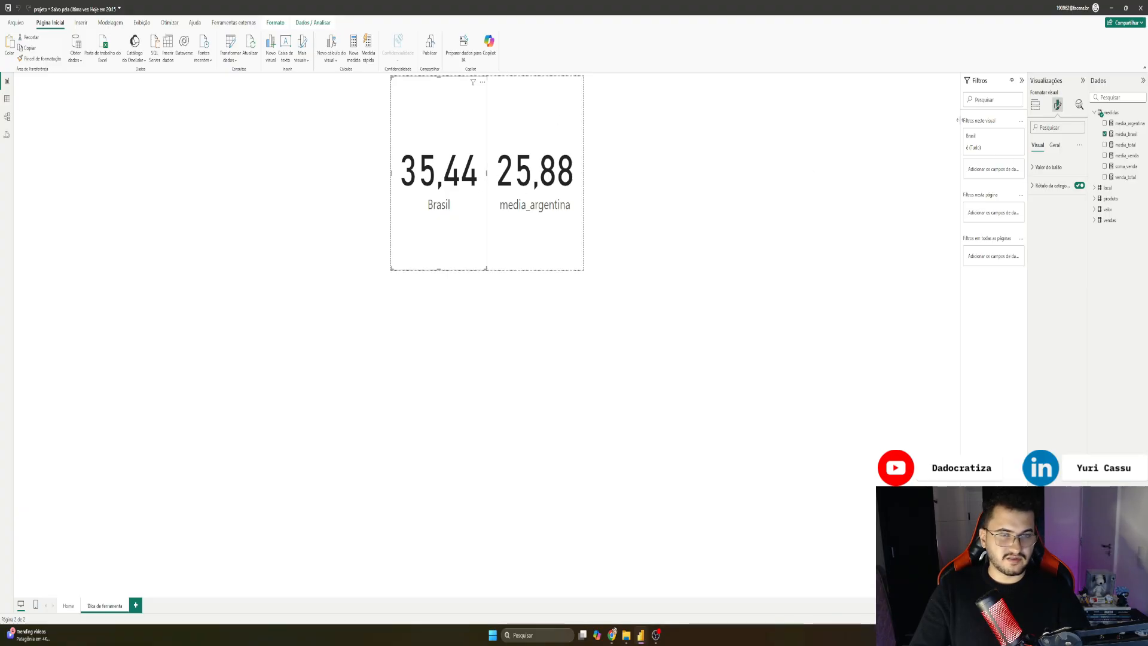
left_click(1034, 105)
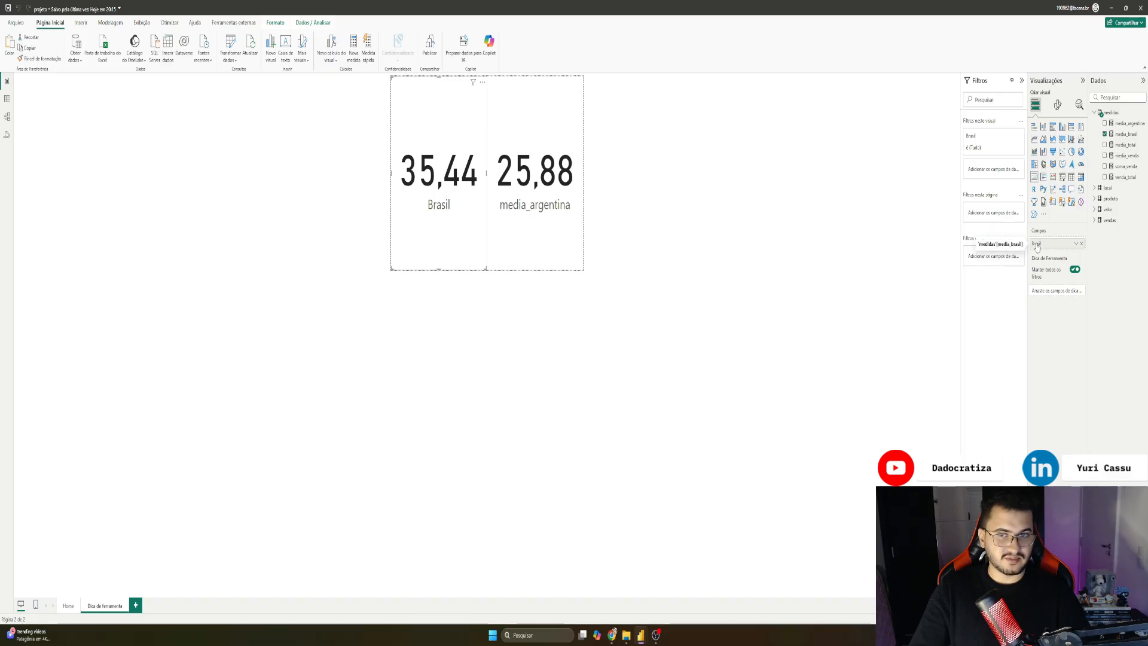
Step: Rename the media_argentina field on the tooltip page's other card as Argentina
left_click(532, 187)
double_click(1056, 244)
type("Argentina")
key("Return")
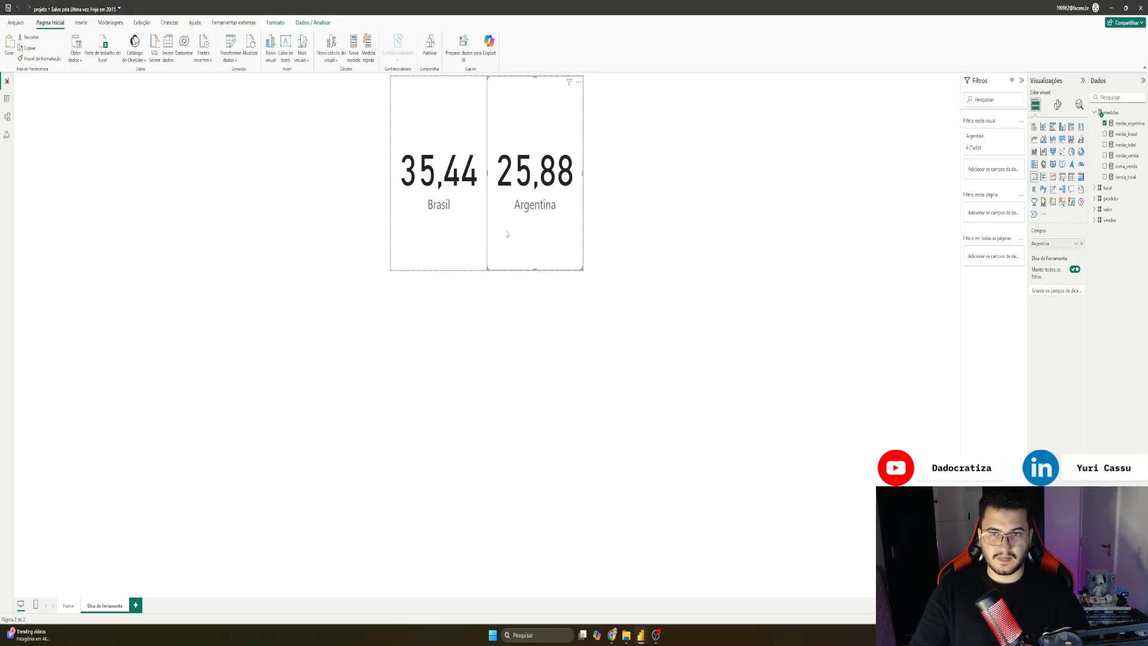
Step: Fill the Brasil card's background with the recently used purple of the dashboard
left_click(453, 136)
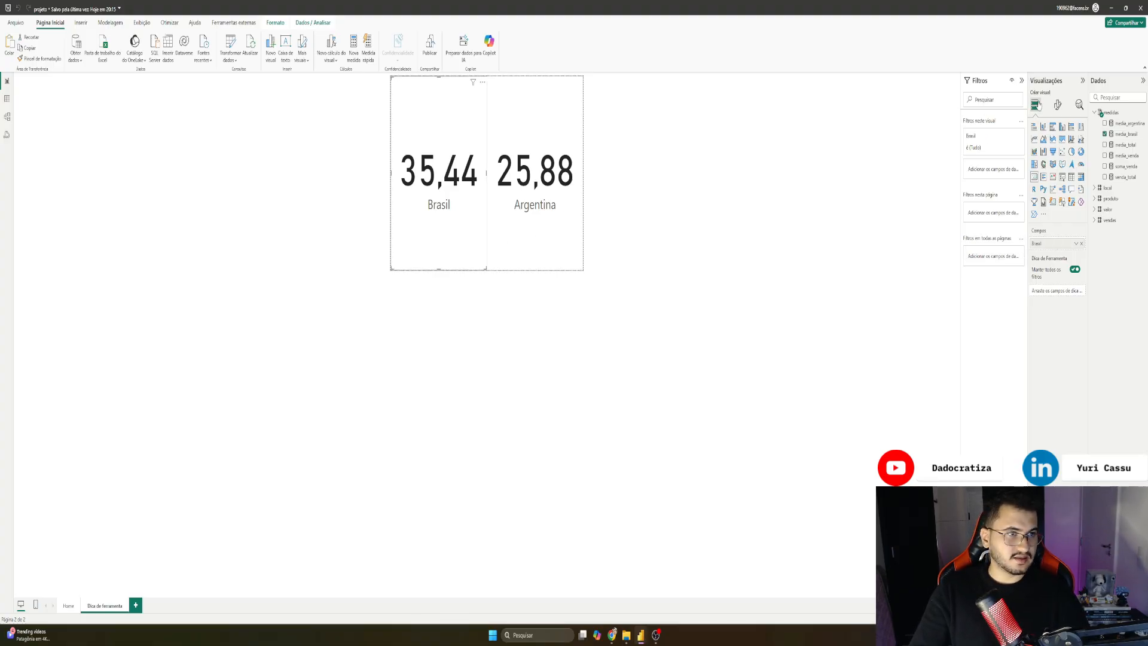
left_click(1057, 106)
left_click(1055, 146)
left_click(1050, 204)
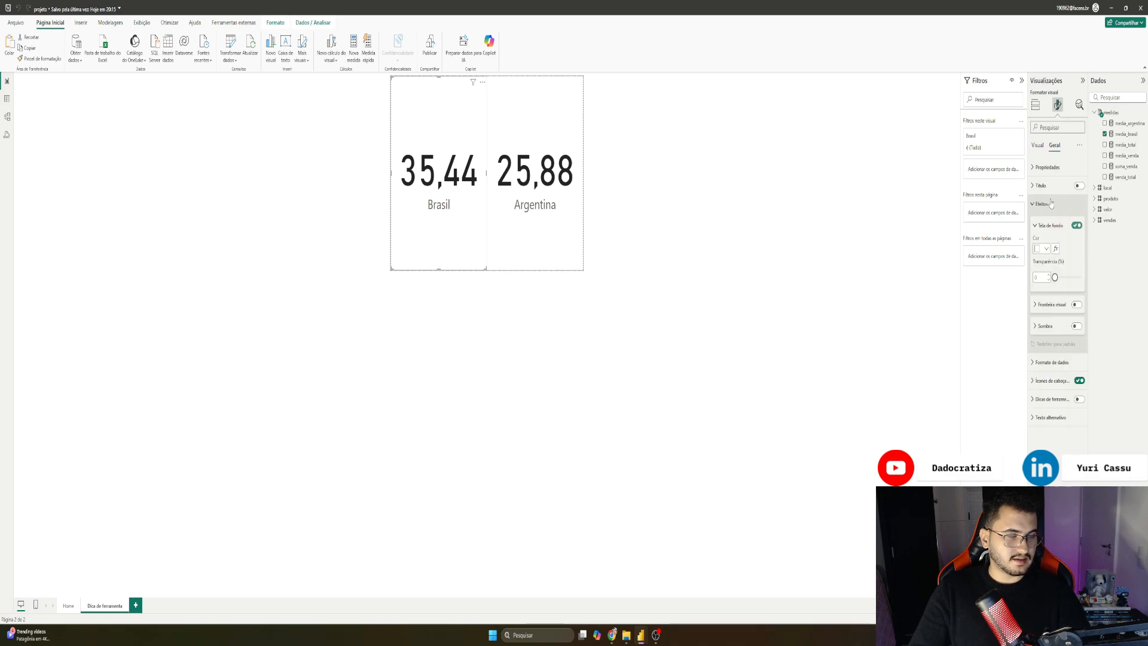
left_click(1040, 250)
left_click(1057, 365)
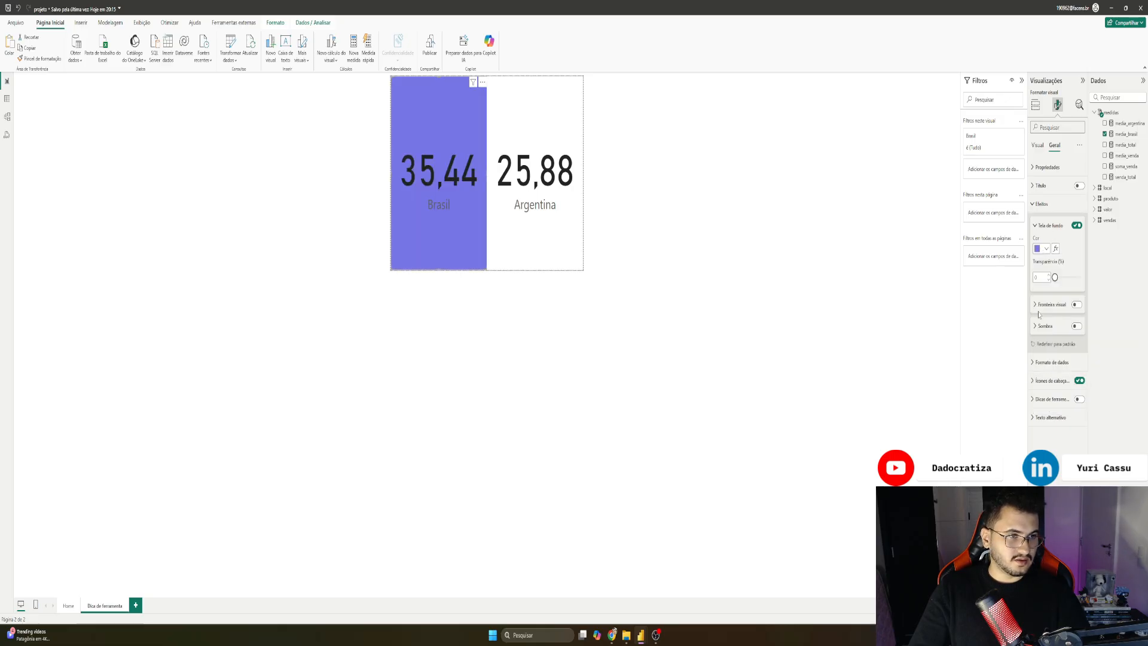
left_click(1049, 205)
left_click(1038, 145)
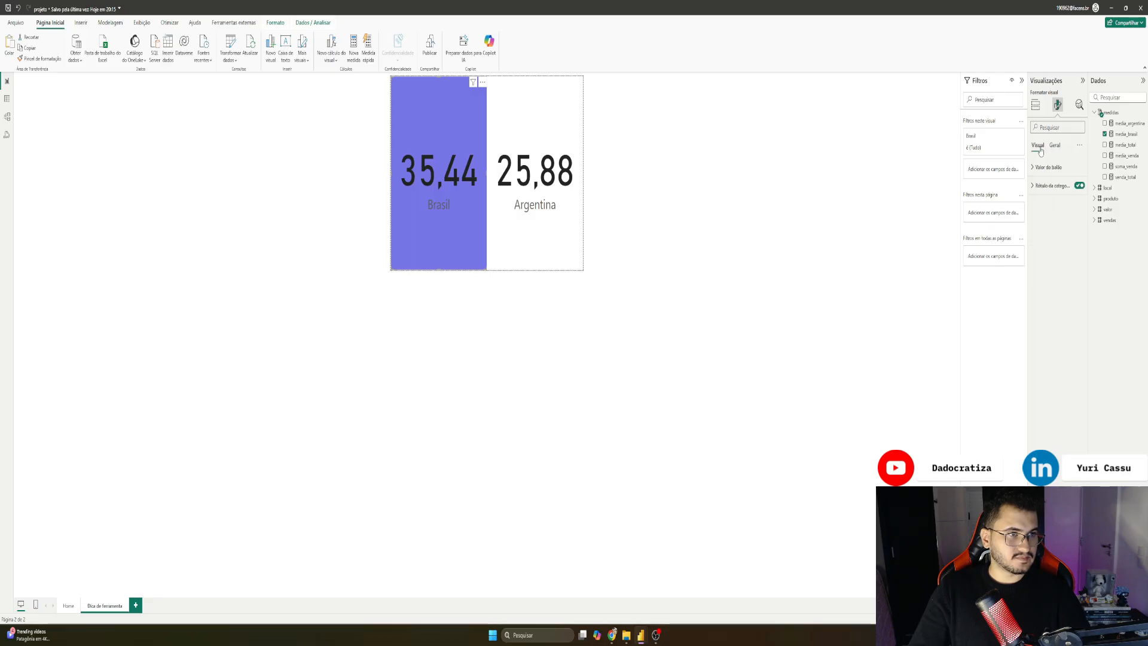
left_click(1048, 167)
left_click(1054, 145)
left_click(1051, 204)
left_click(1076, 225)
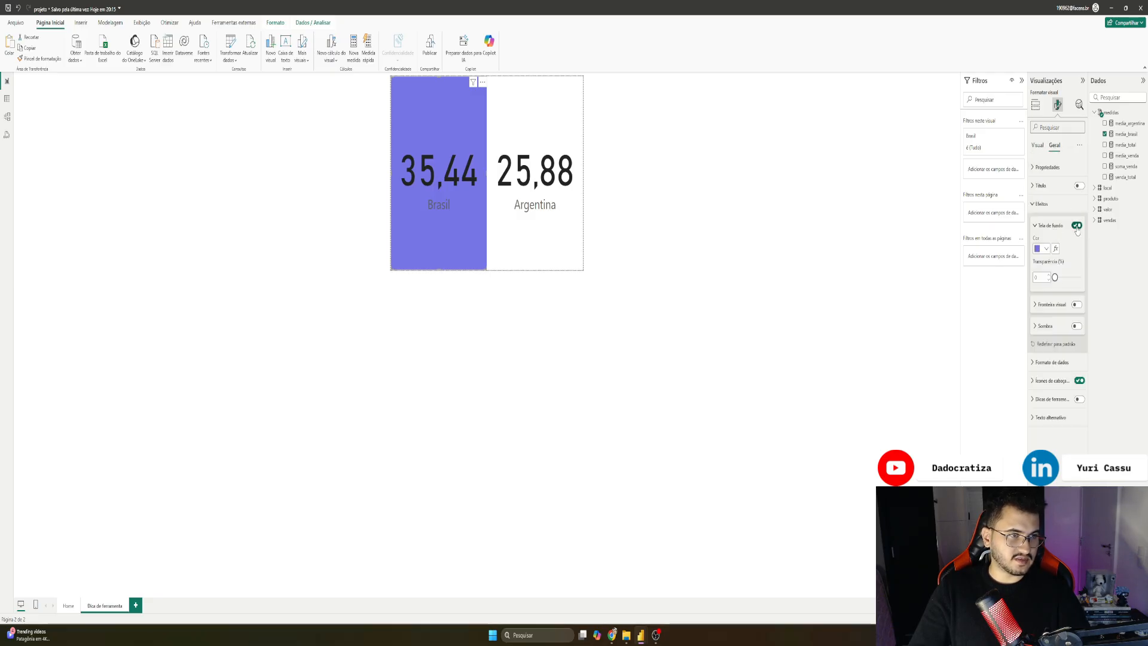
left_click(1038, 249)
left_click(1037, 249)
Step: Set the colour of the Brasil card's callout value to white
left_click(1045, 204)
left_click(1037, 147)
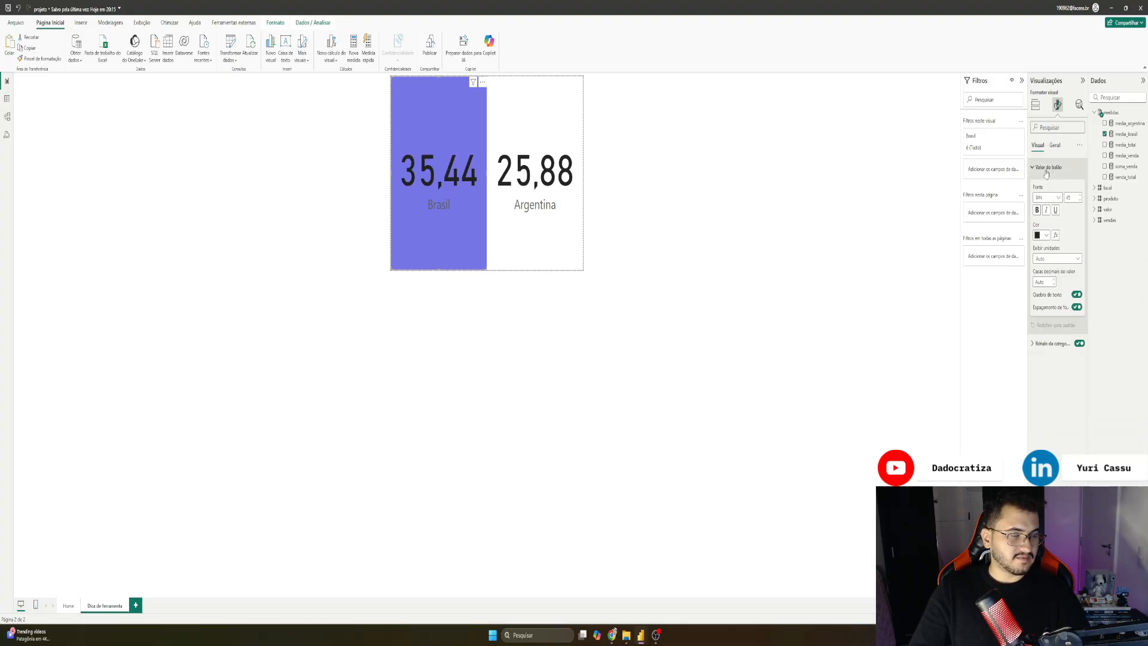
left_click(1045, 236)
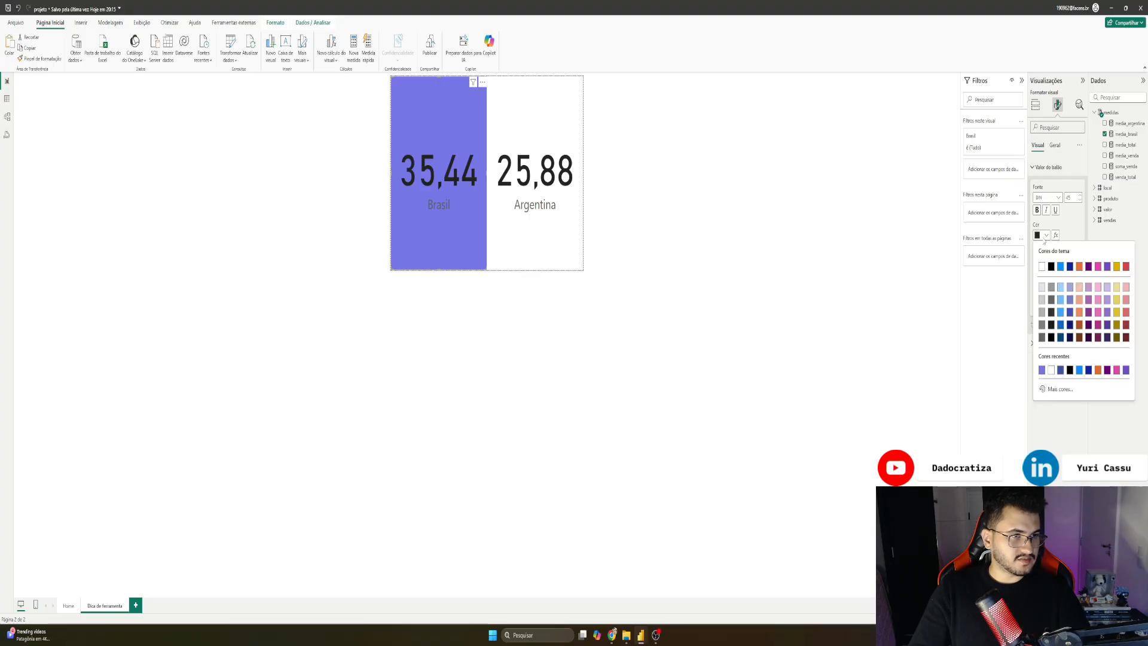
left_click(1041, 268)
left_click(1049, 167)
Step: Set the colour of the Brasil card's category label to white
left_click(1052, 190)
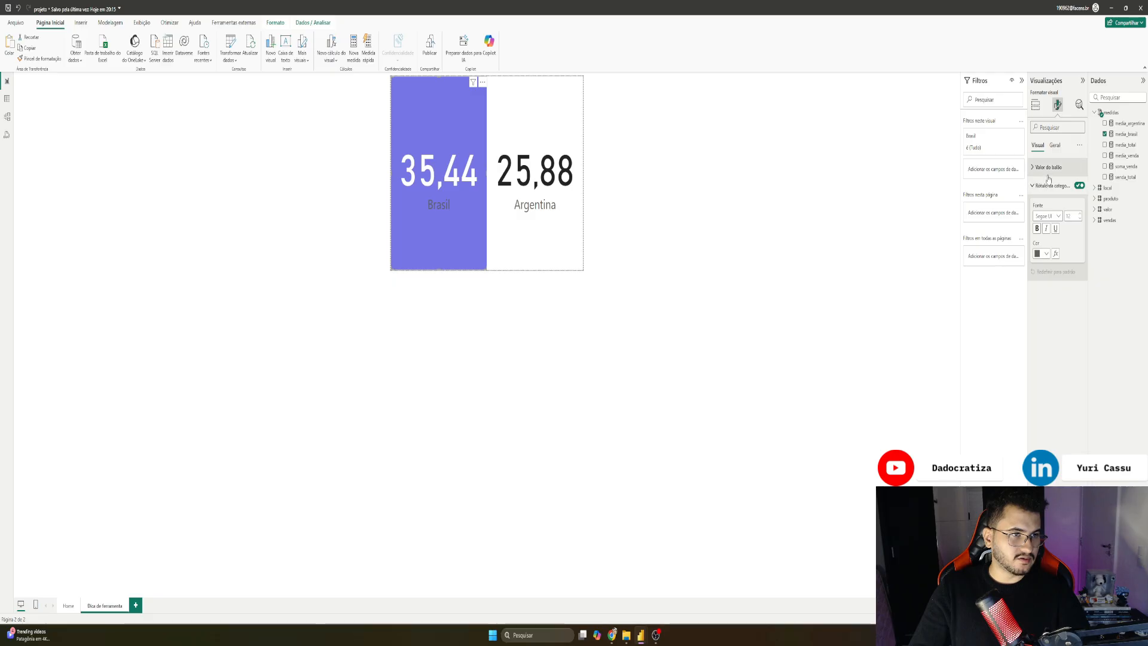
left_click(1049, 168)
left_click(1049, 167)
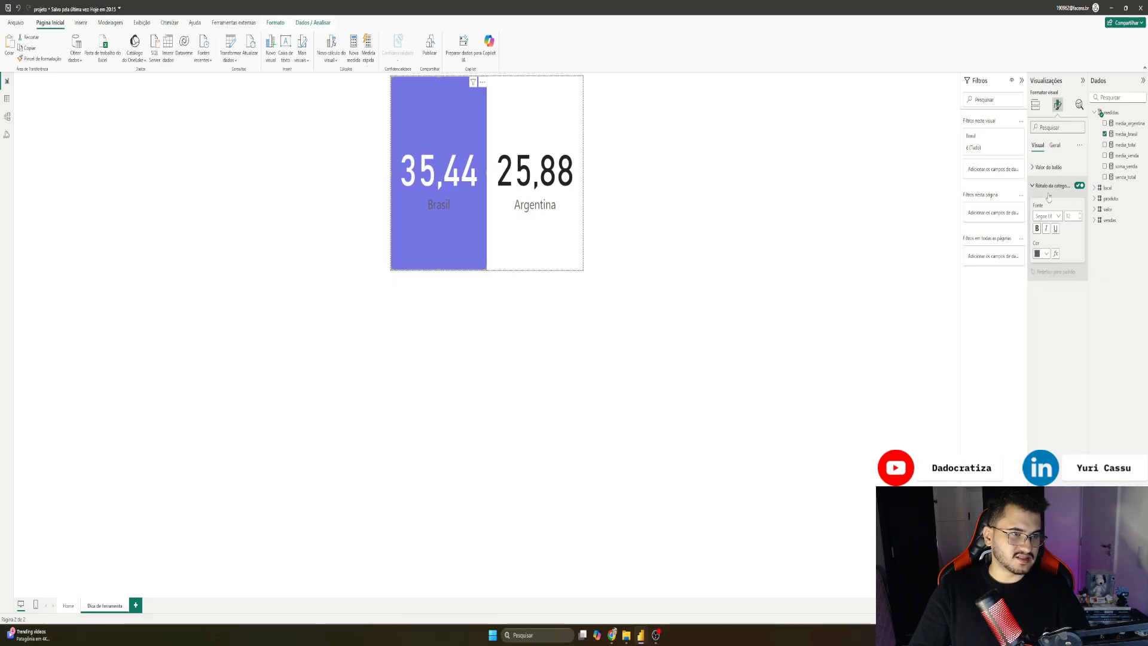
left_click(1040, 254)
left_click(1044, 290)
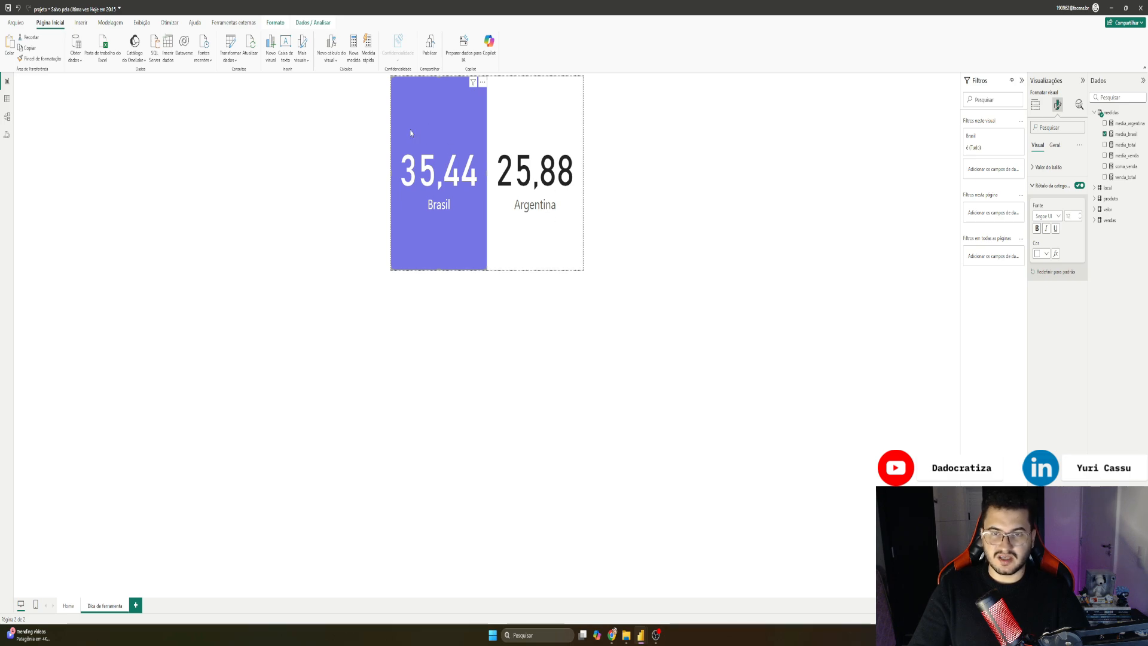
Step: Copy the Brasil card's formatting onto the Argentina card with the format painter
left_click(371, 117)
left_click(399, 118)
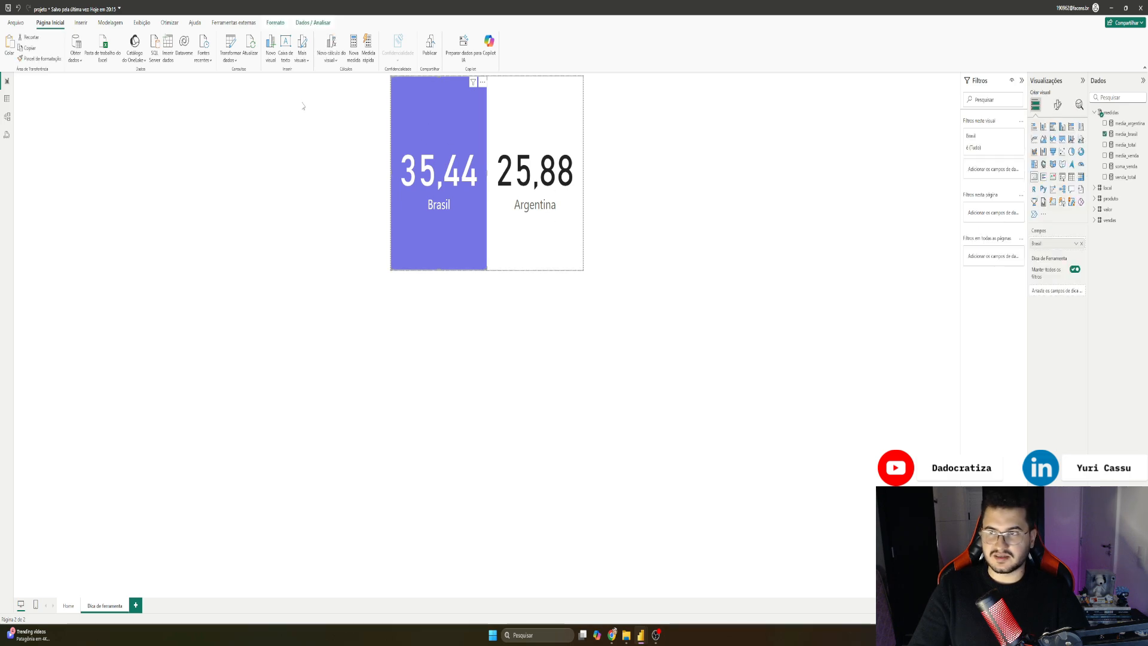
left_click(38, 59)
left_click(531, 139)
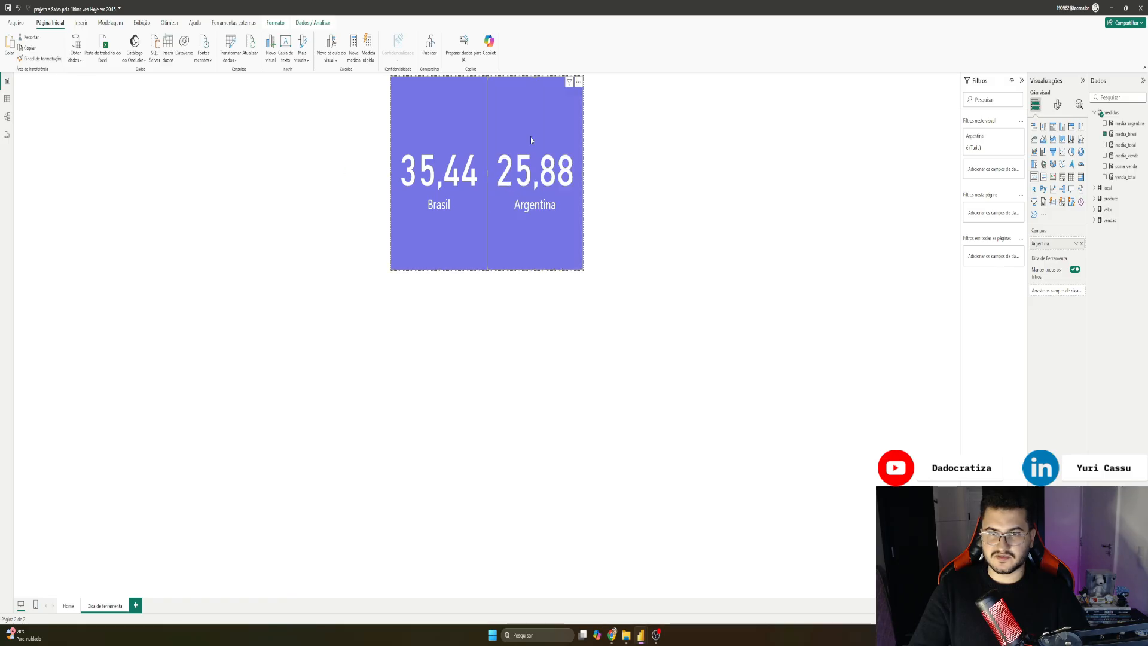
left_click(676, 149)
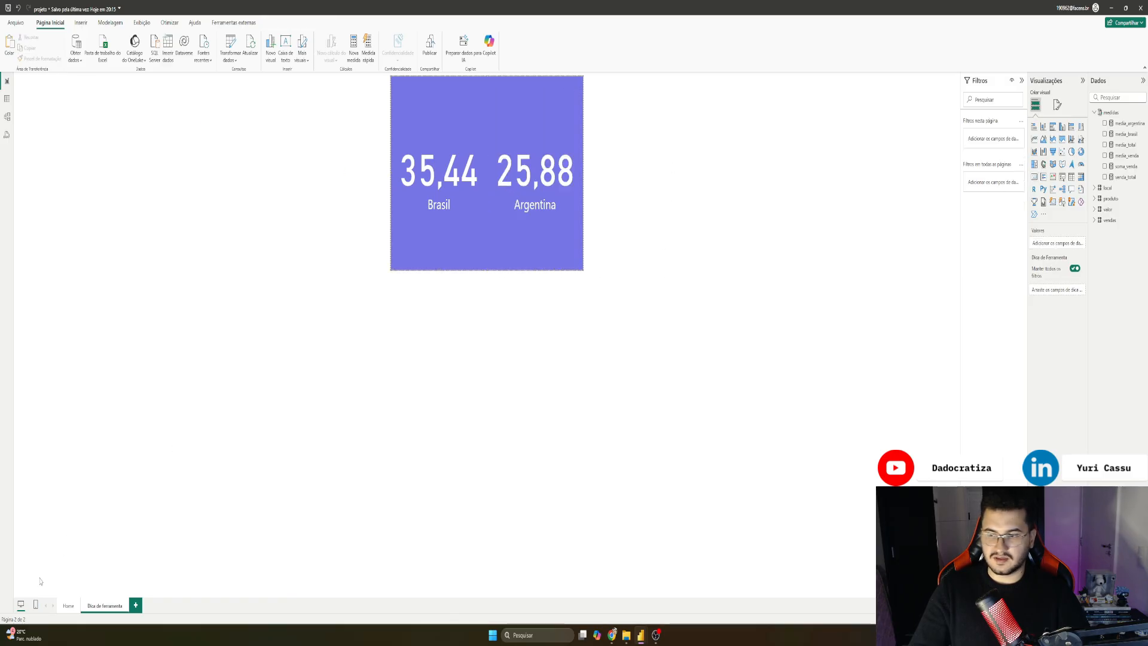
Step: Rename the media_total field of the card on the Home page as Média total
left_click(65, 605)
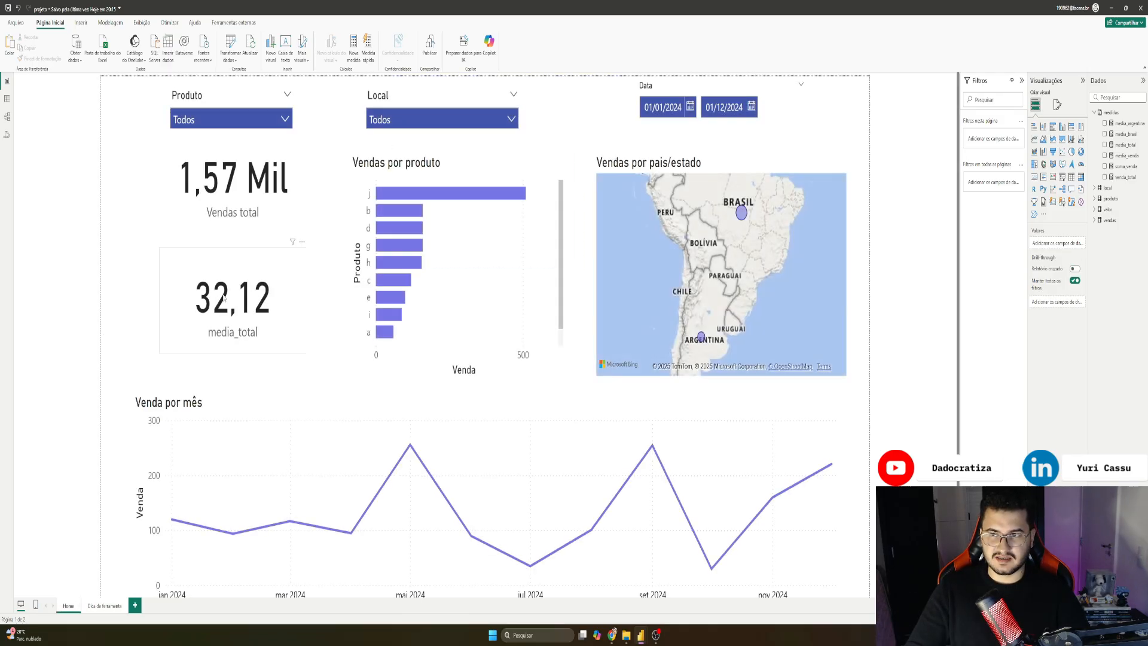
left_click(263, 266)
left_click(1057, 105)
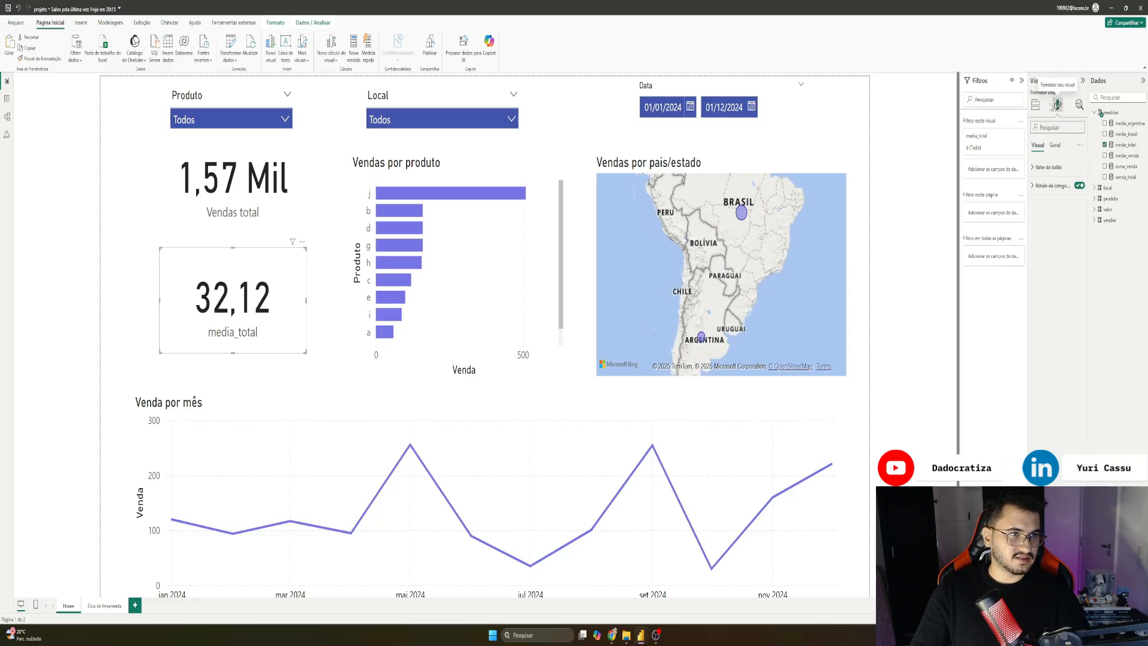
left_click(1036, 106)
double_click(1044, 244)
type("Média total")
key("Return")
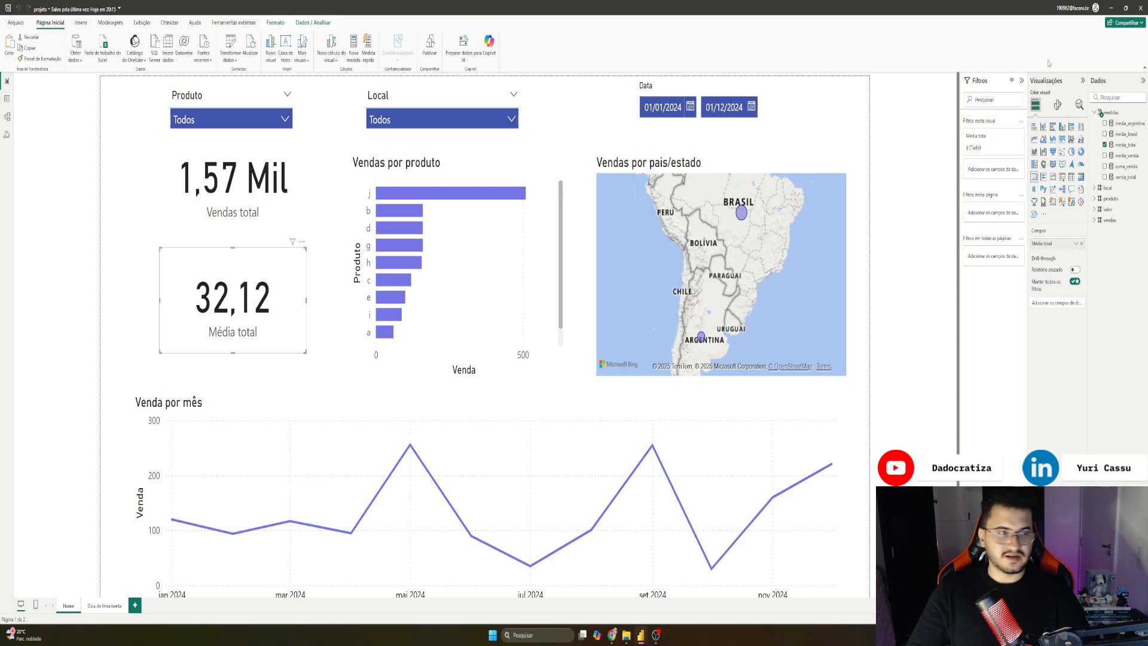
Step: Turn on tooltips for the Média total card and open the tooltip options
left_click(1057, 106)
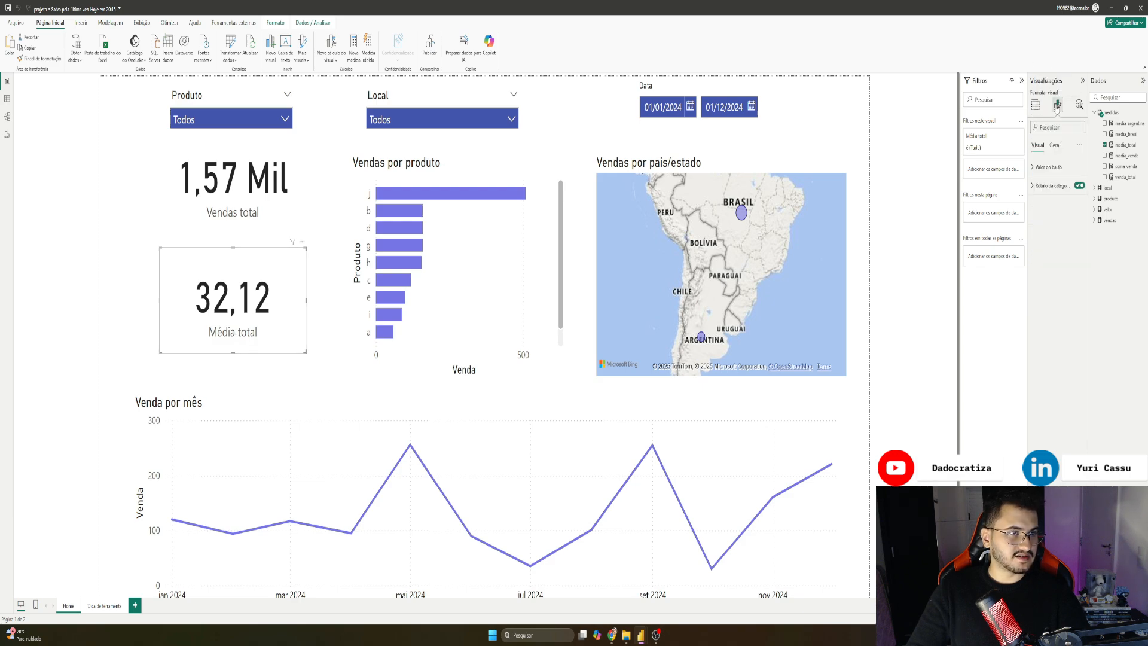
left_click(1054, 146)
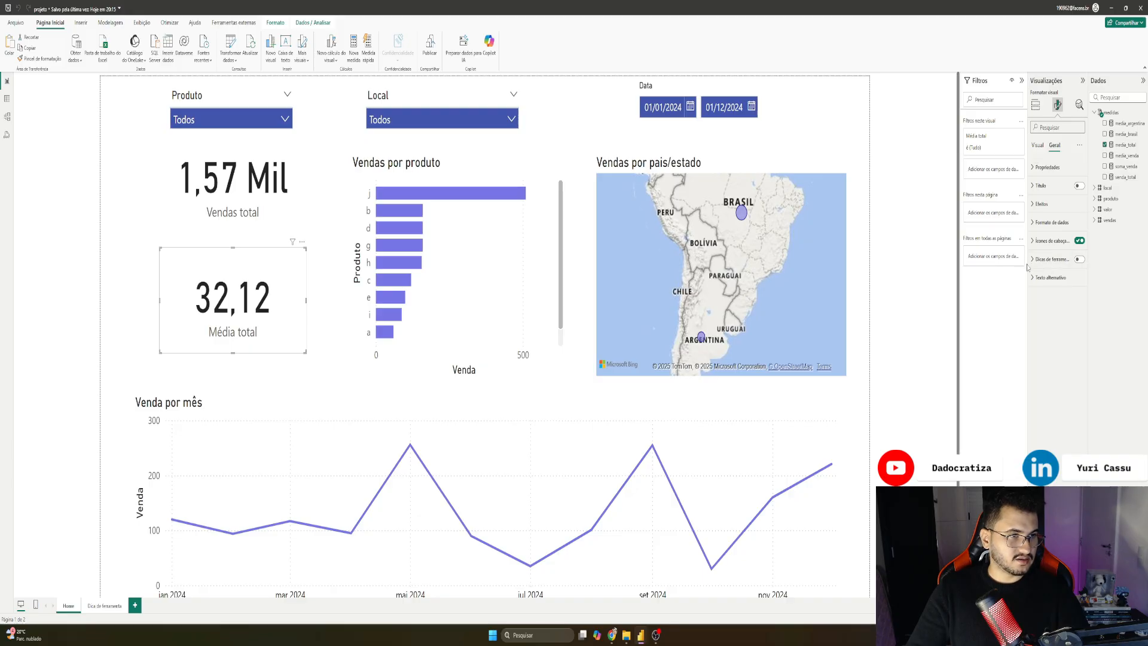
left_click_drag(1027, 267, 1008, 267)
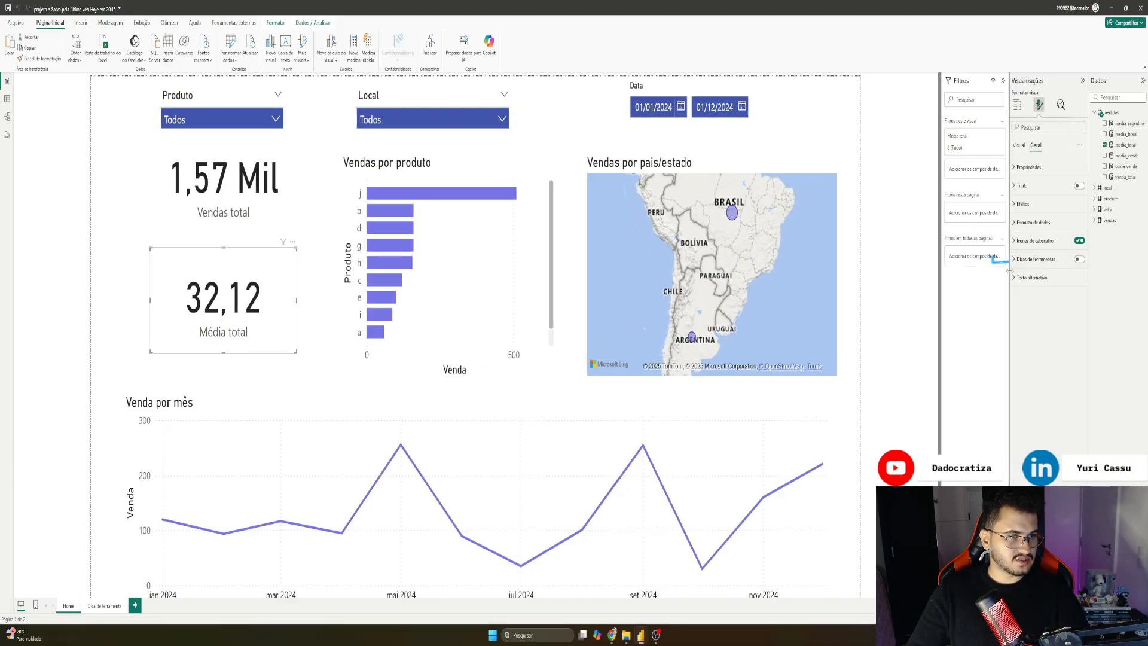
left_click(1079, 261)
left_click(1038, 260)
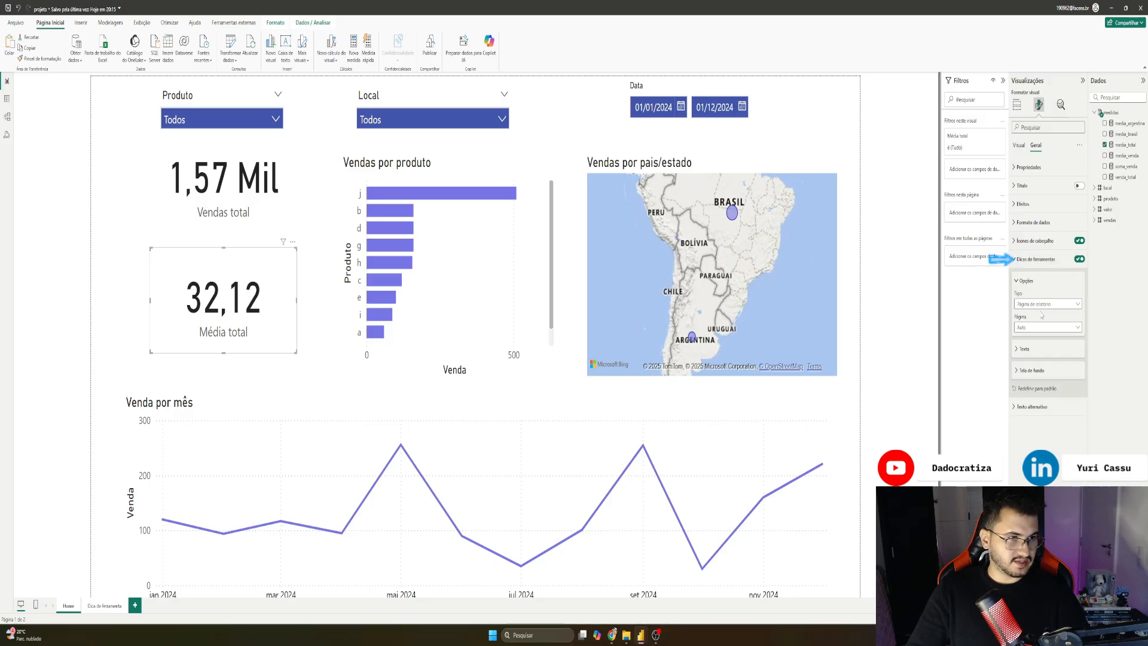
Step: Set the Média total card's tooltip type to Padrão and preview the default tooltip on the card
left_click(1039, 304)
left_click(1030, 315)
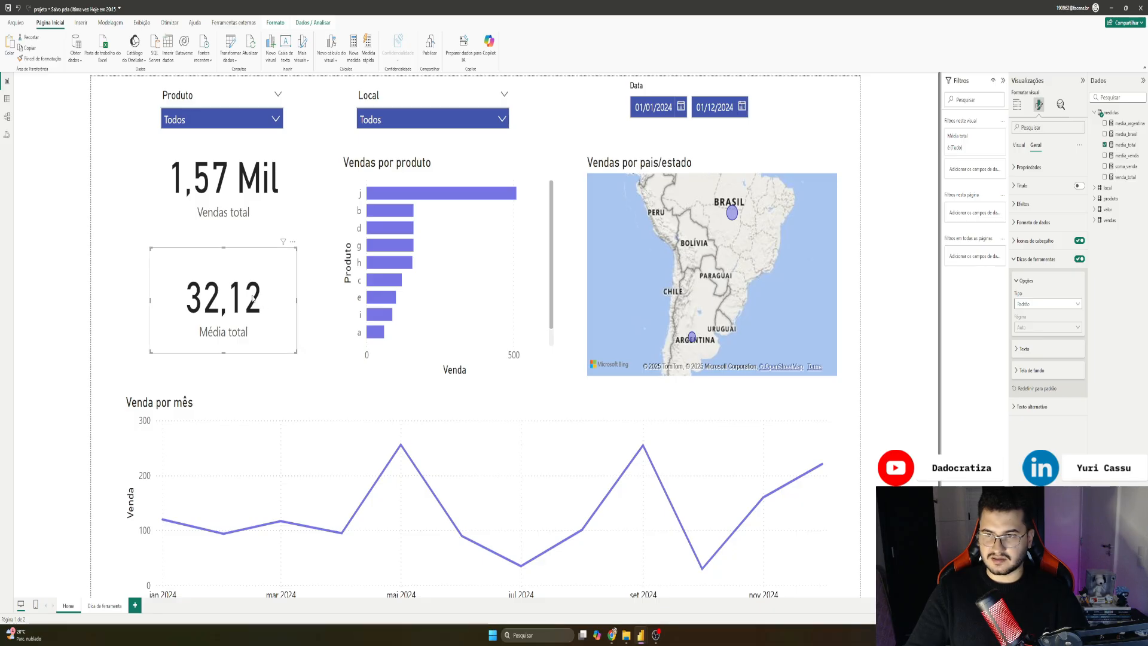
mouse_move(253, 305)
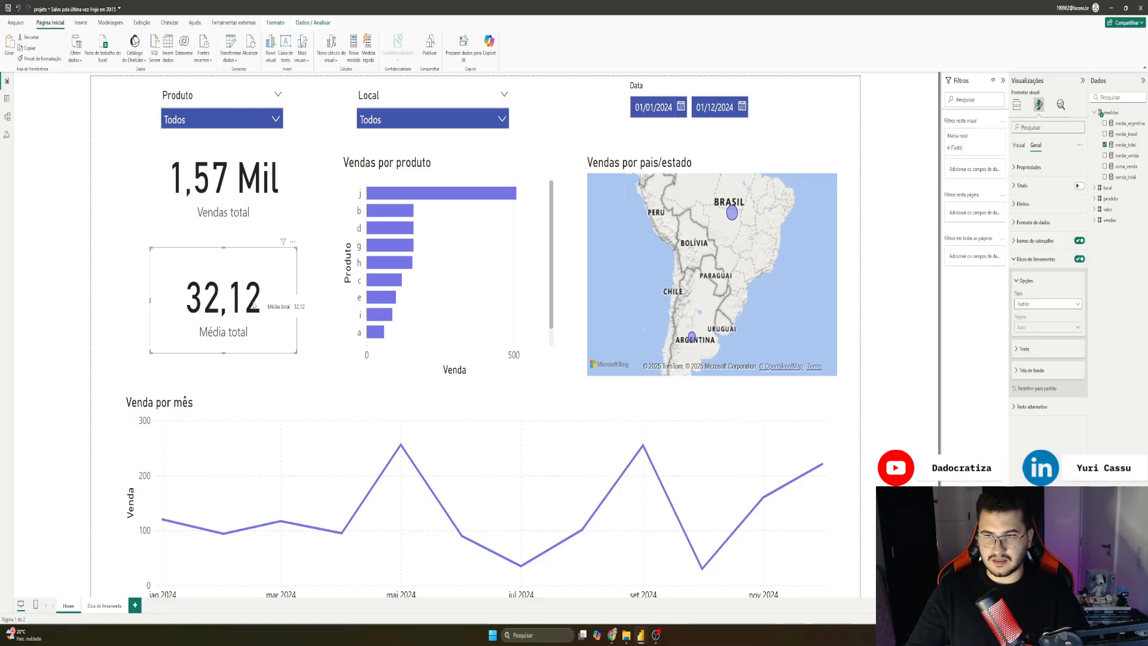
Step: Set the Média total card's tooltip type to Página de relatório with the page set to Auto
left_click(1050, 305)
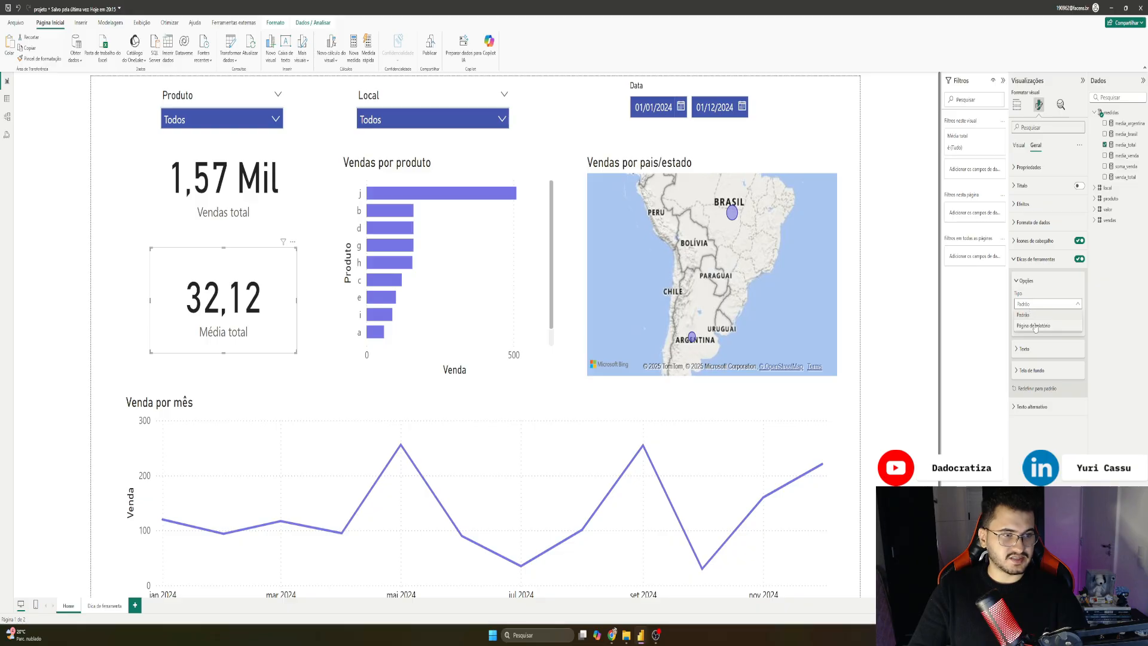
left_click(1033, 326)
left_click(1035, 327)
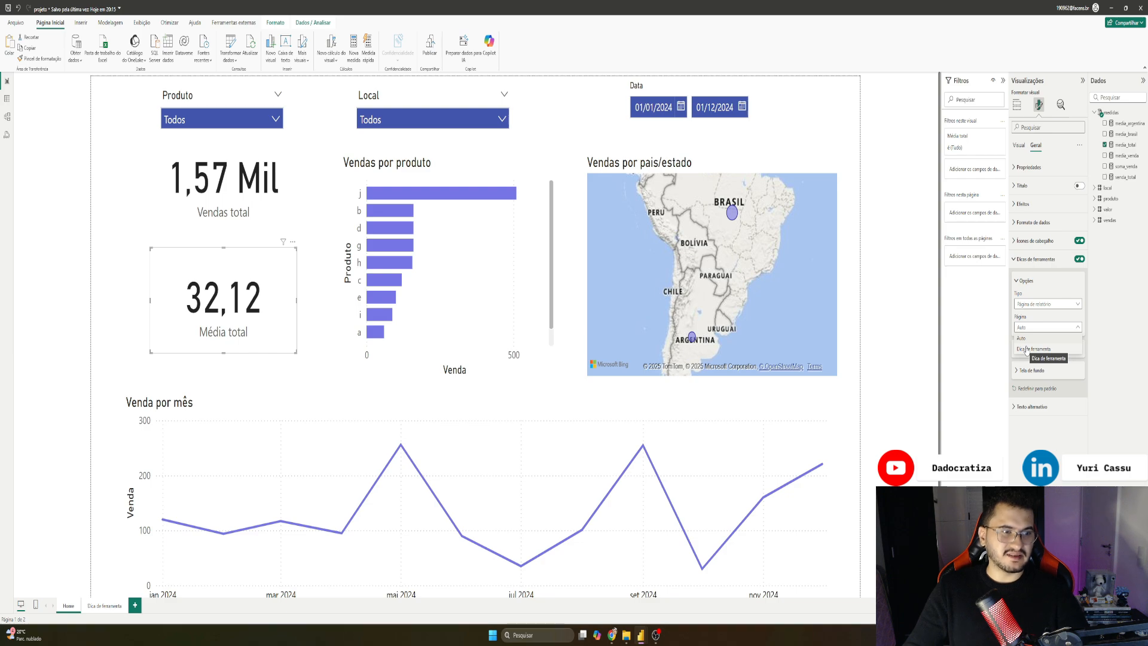
left_click(1037, 339)
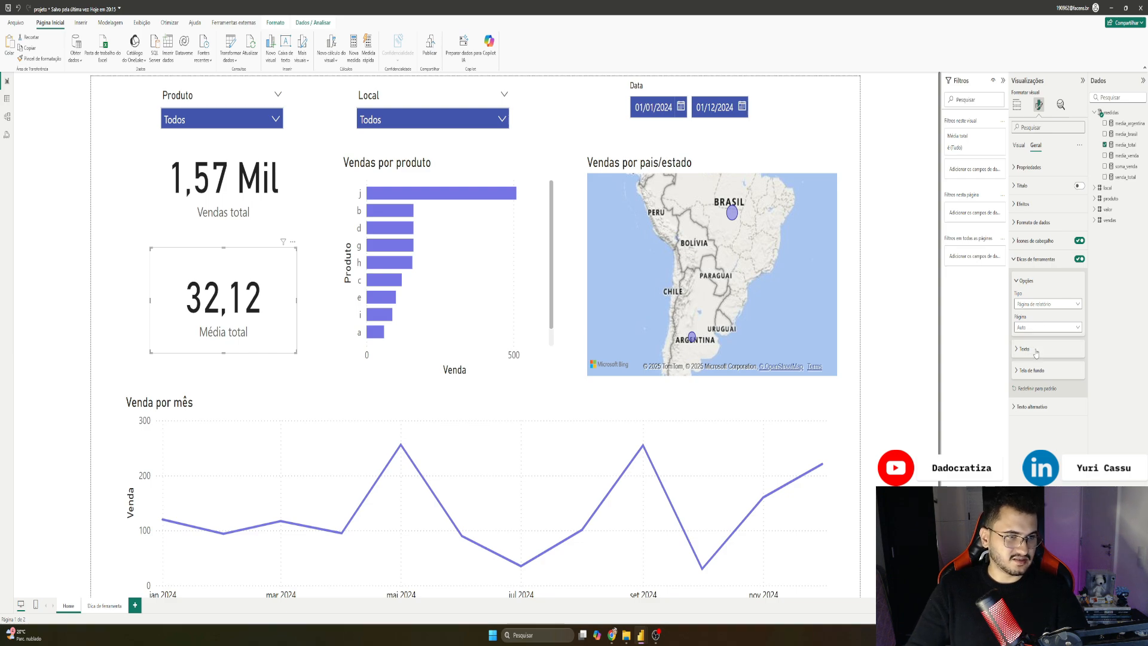
left_click(858, 244)
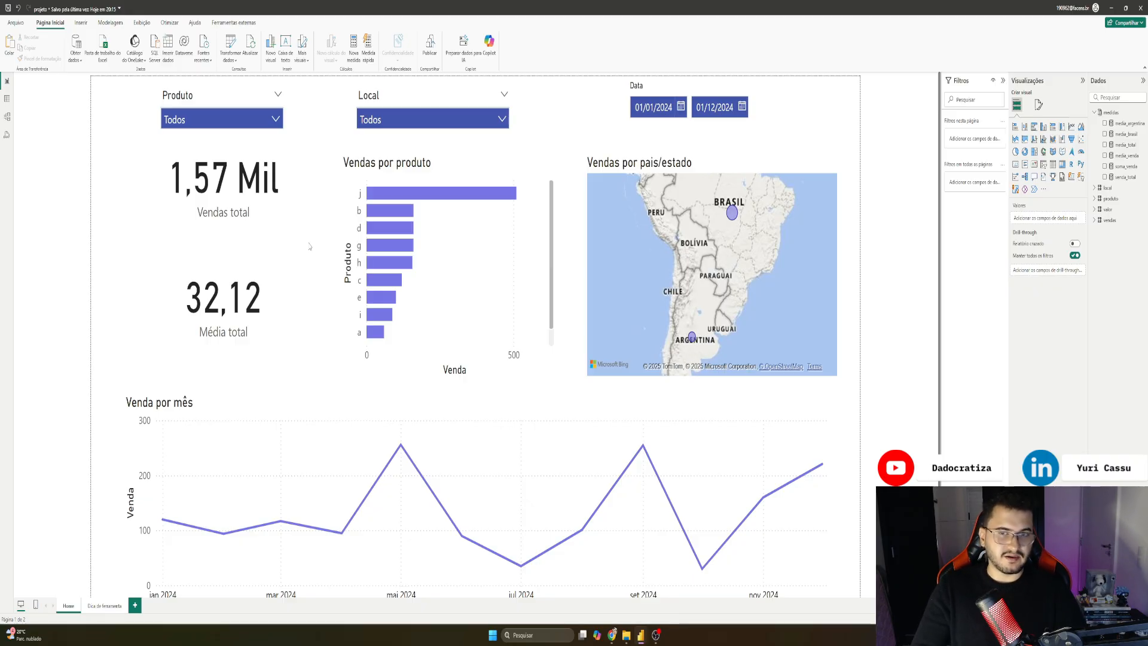
Step: Switch to the relatorio report and try the País and Estado options above the sales map
mouse_move(641, 634)
left_click(676, 591)
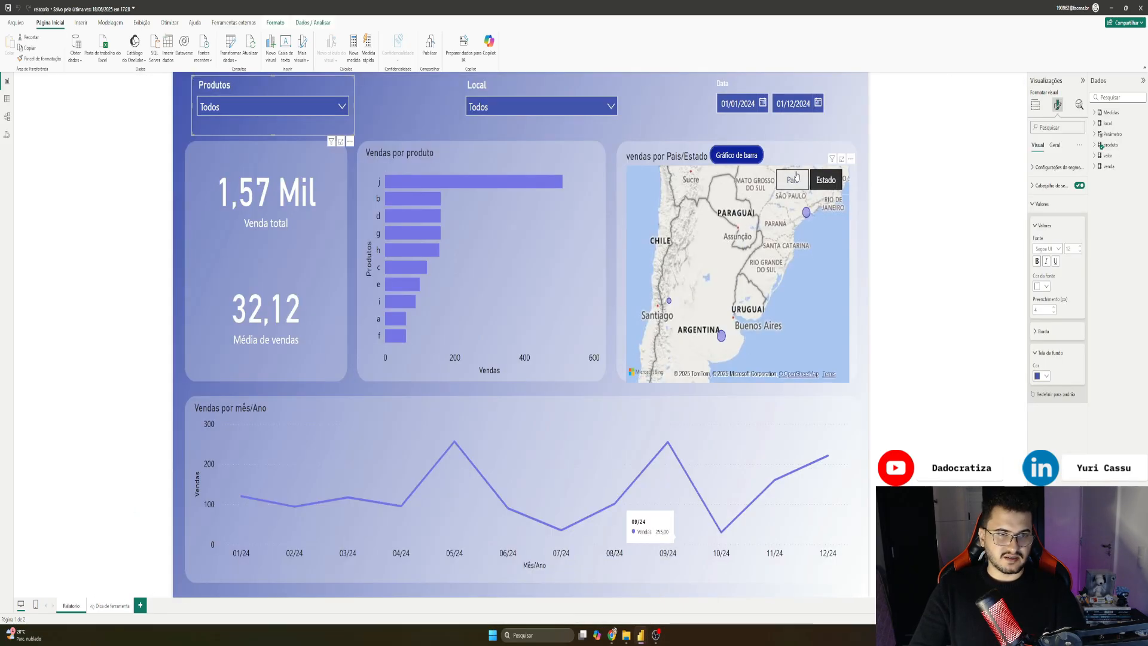
left_click(811, 187)
left_click(824, 180)
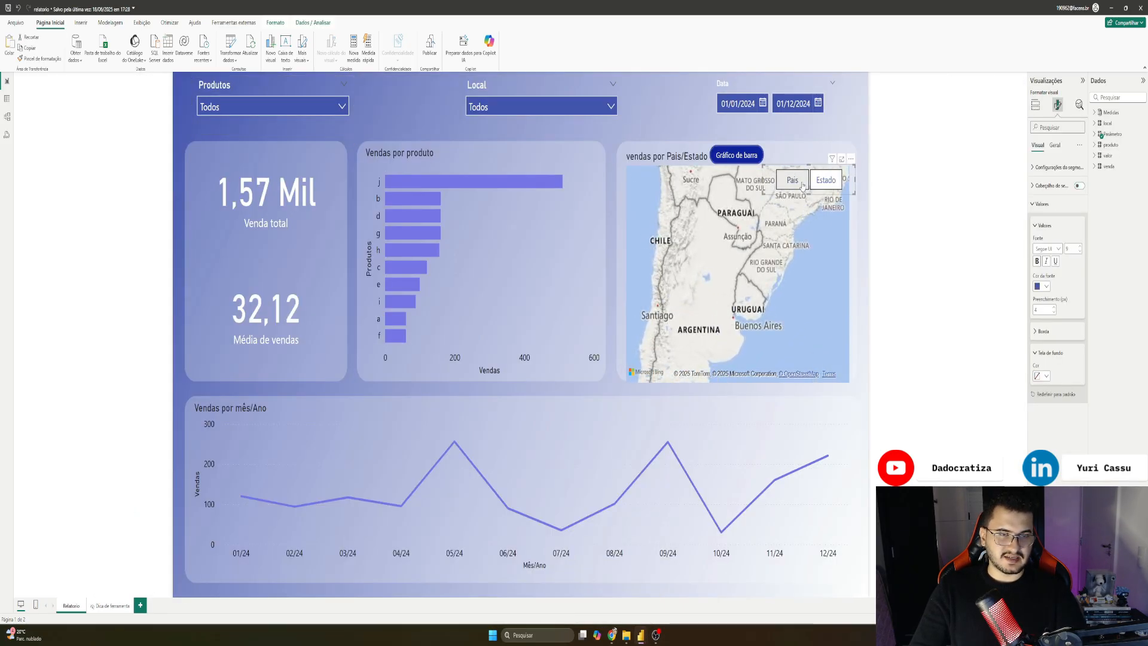
left_click(804, 151)
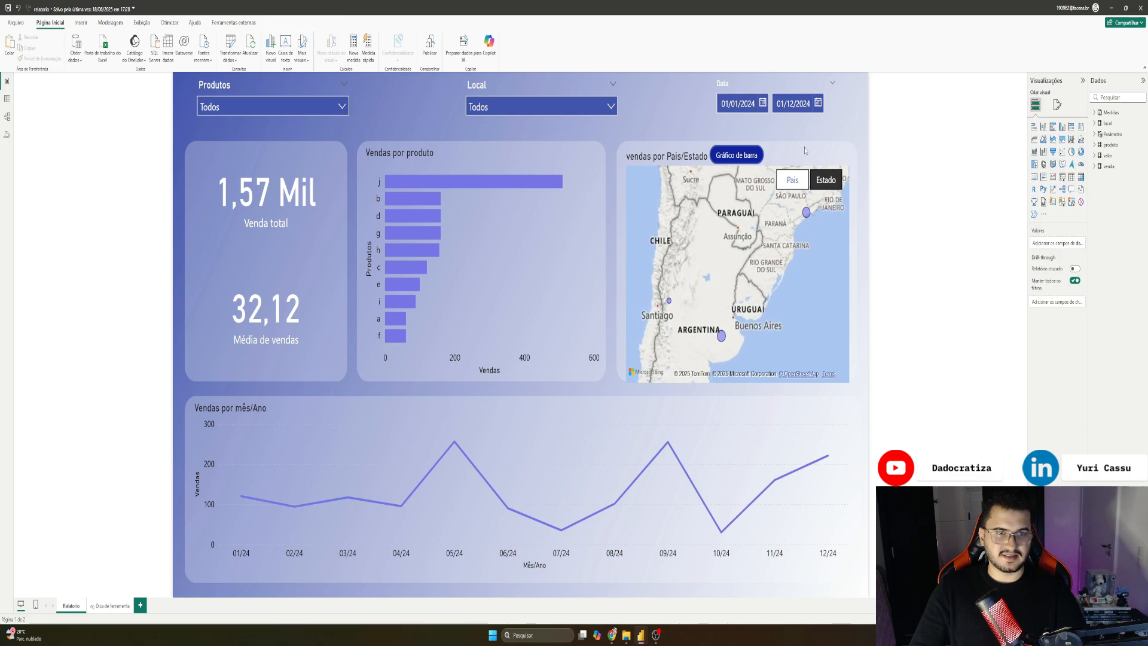
Step: Toggle the Gráfico de barra button repeatedly to compare the map and bar chart views of sales by País/Estado
left_click(739, 156, "ctrl")
left_click(739, 157, "ctrl")
left_click(738, 157, "ctrl")
left_click(739, 157, "ctrl")
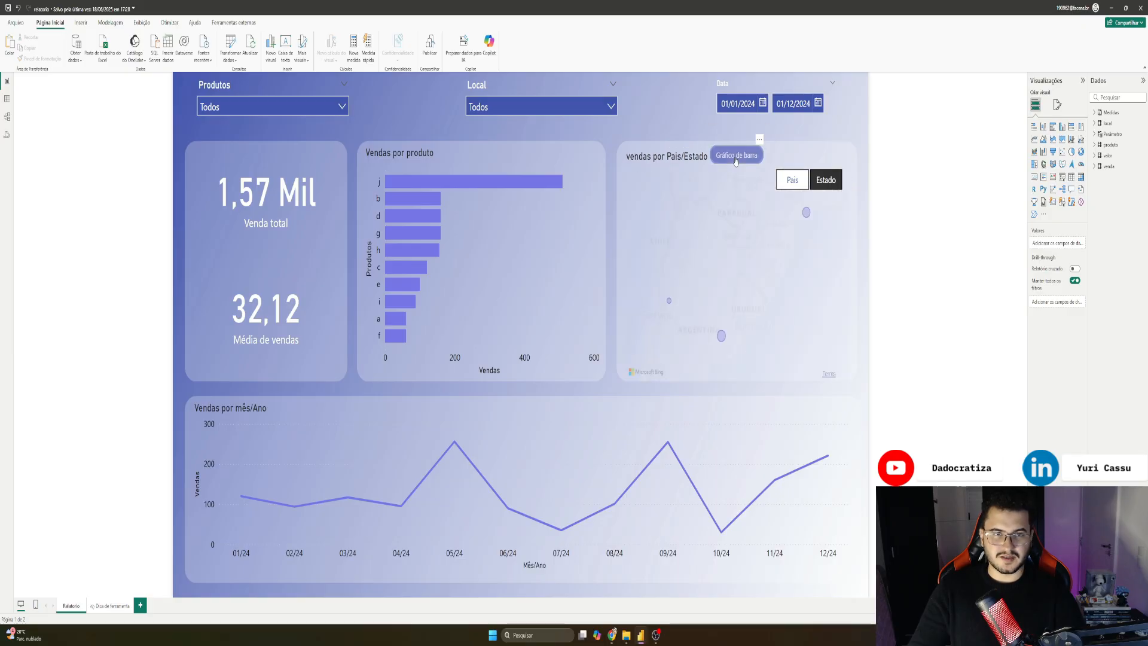
left_click(789, 138)
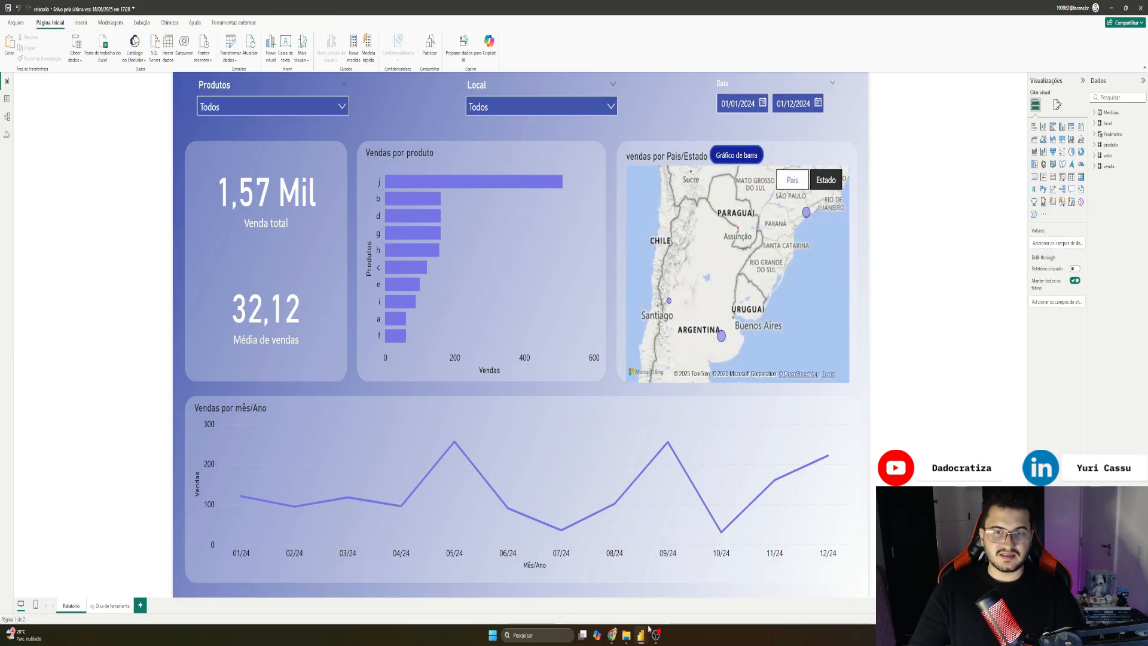
Step: Return to the projeto report, open the gallery for obtaining more visuals and browse the listed visuals
left_click(604, 592)
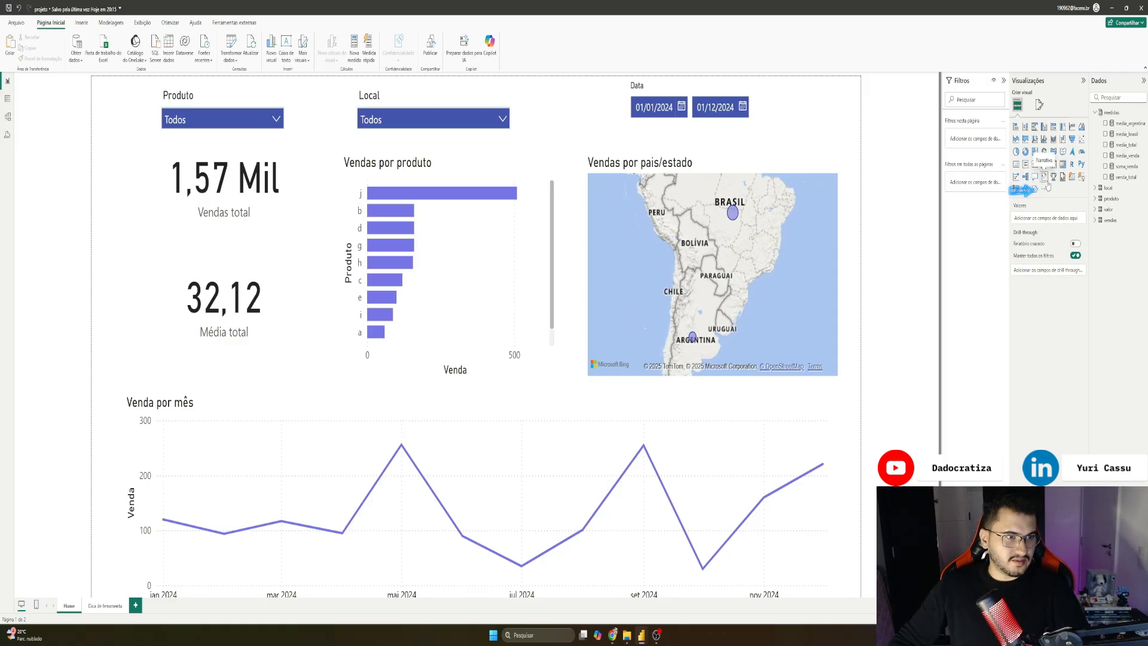
left_click(1045, 191)
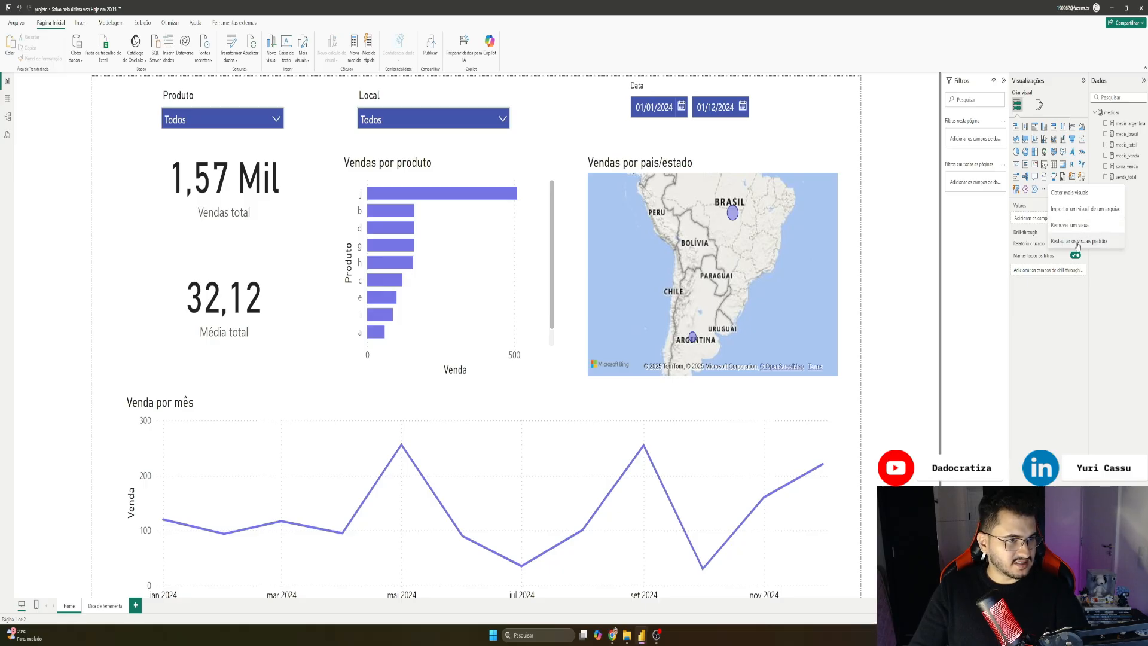
left_click(1078, 192)
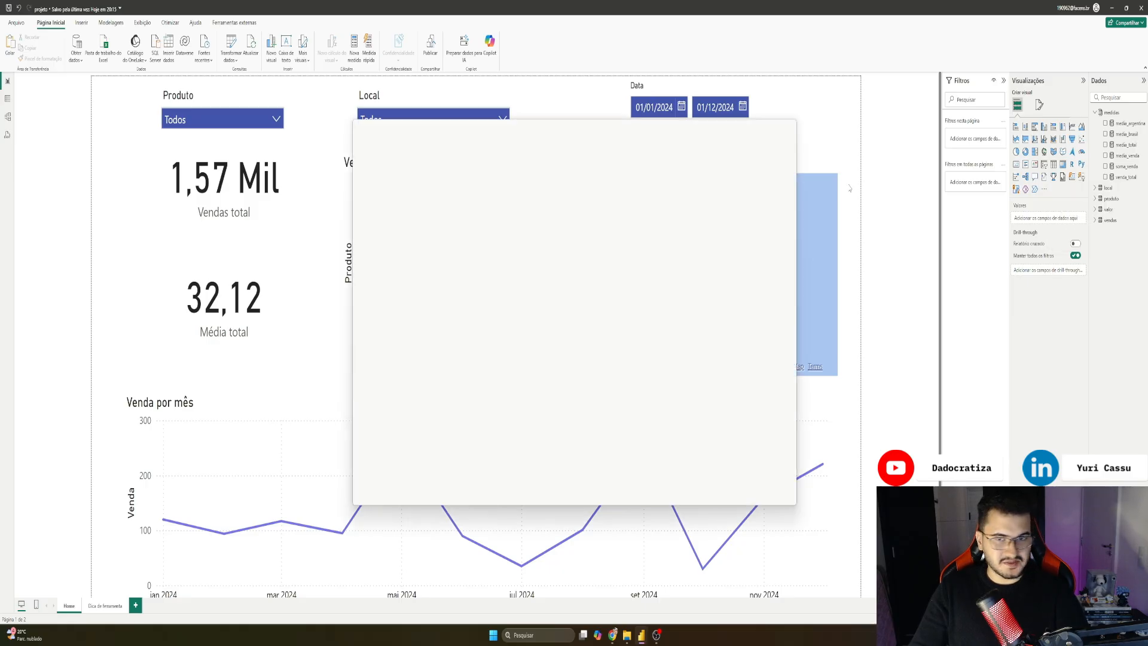
left_click_drag(508, 139, 484, 129)
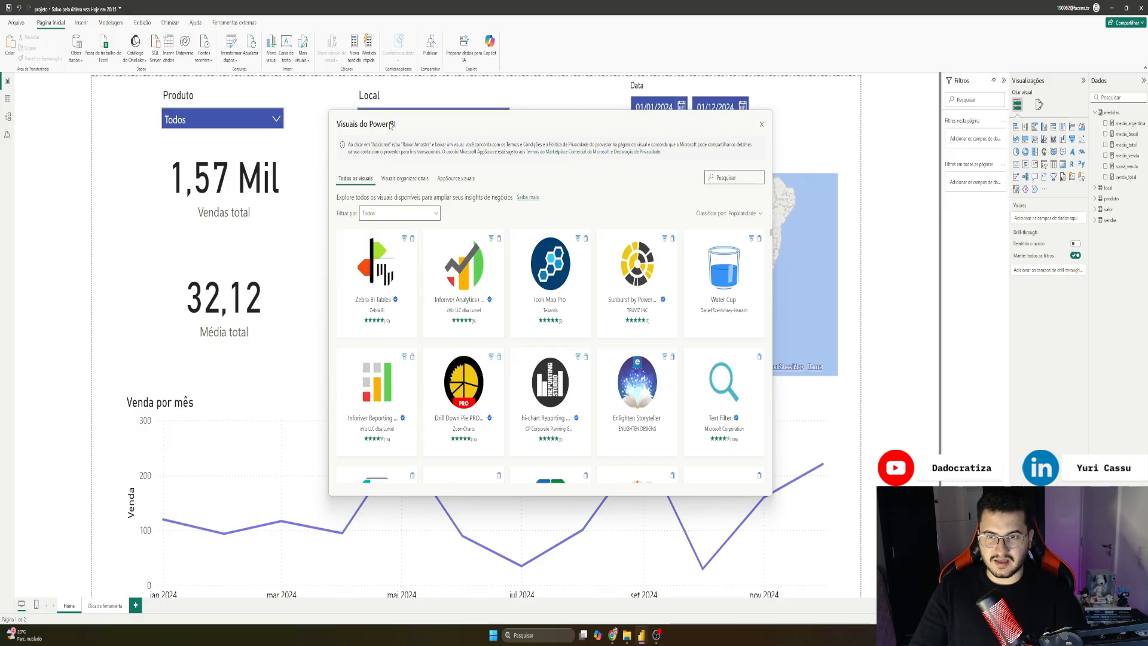
scroll(541, 240, "down", 3)
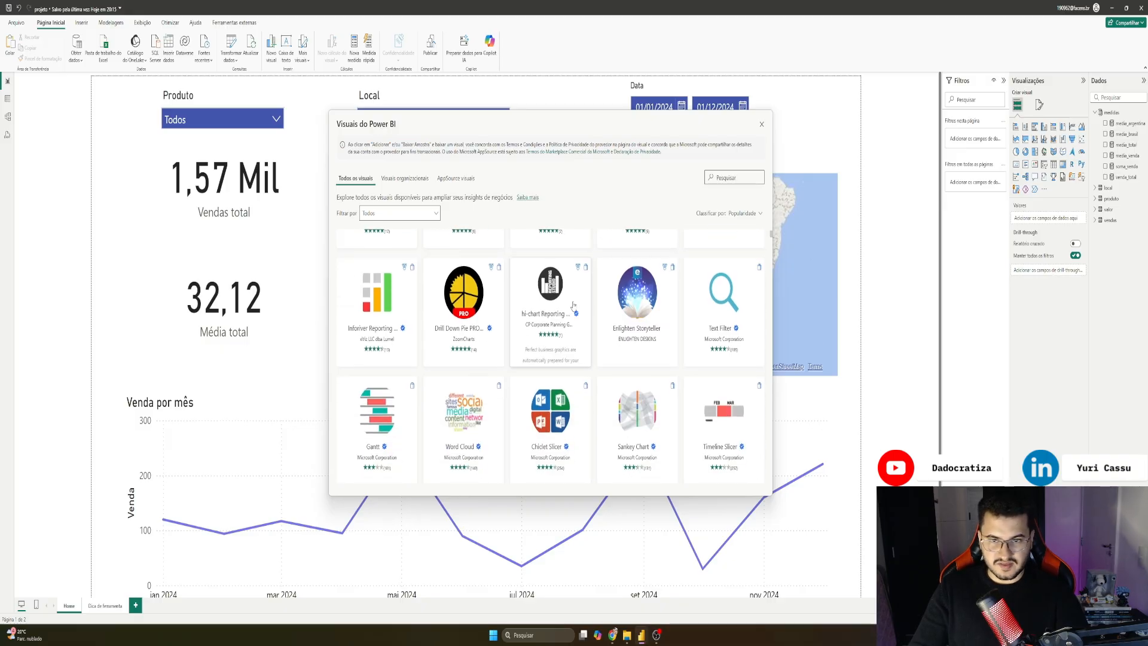
scroll(683, 339, "down", 1)
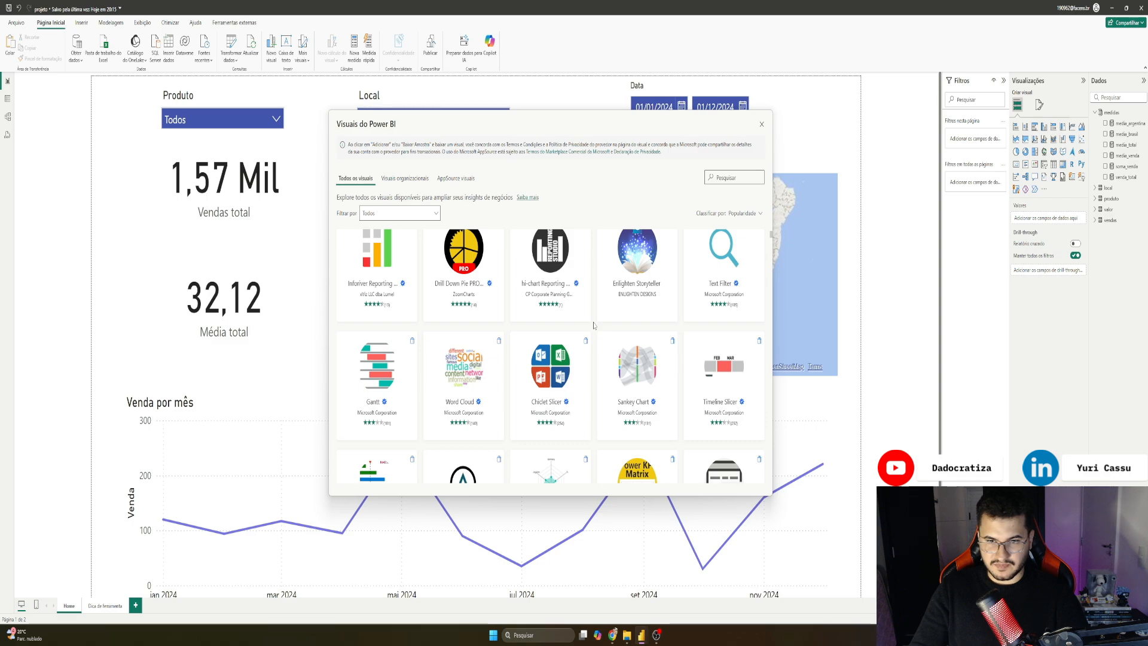
Step: Open the Word Cloud visual's details and examine its description and sample images
left_click(461, 359)
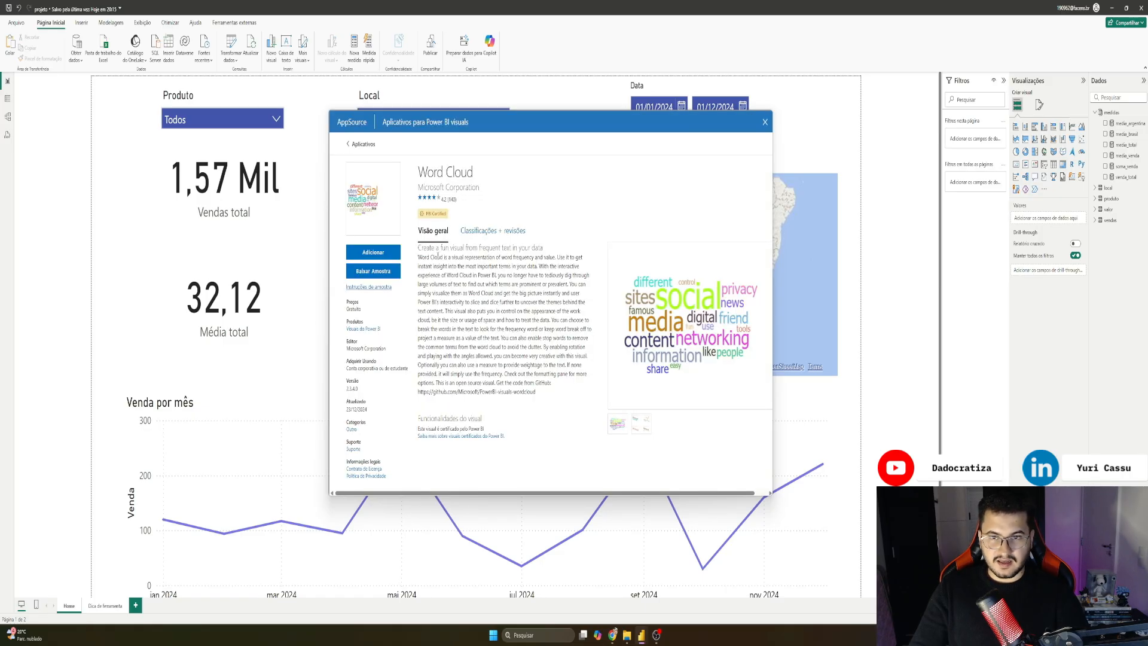
left_click_drag(421, 254, 526, 328)
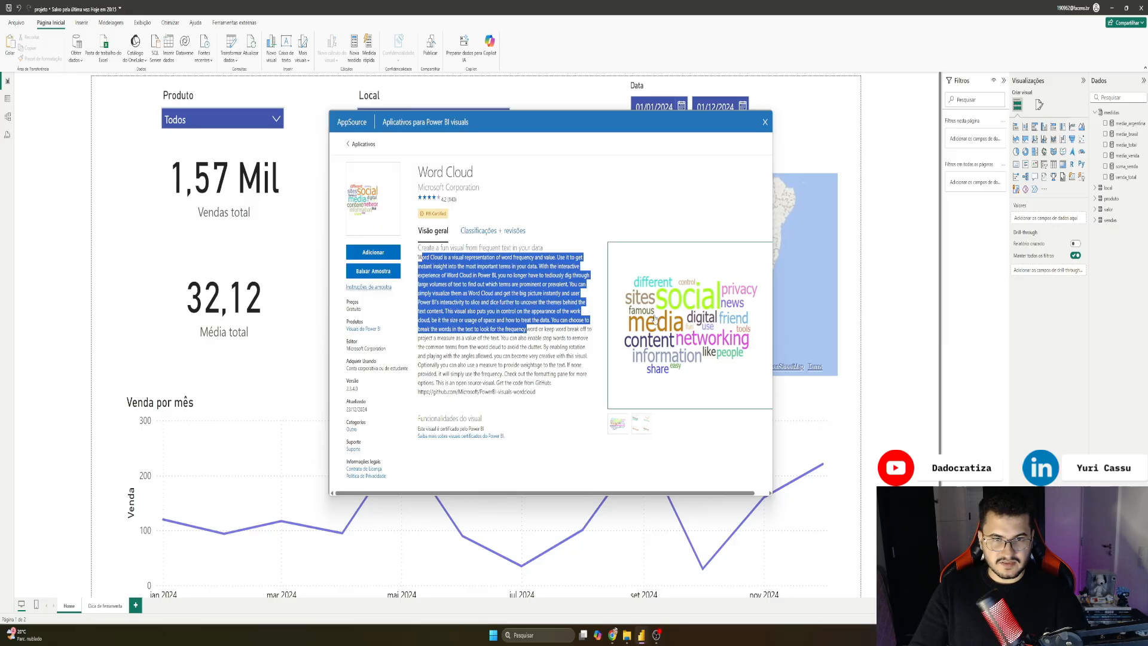
left_click(625, 357)
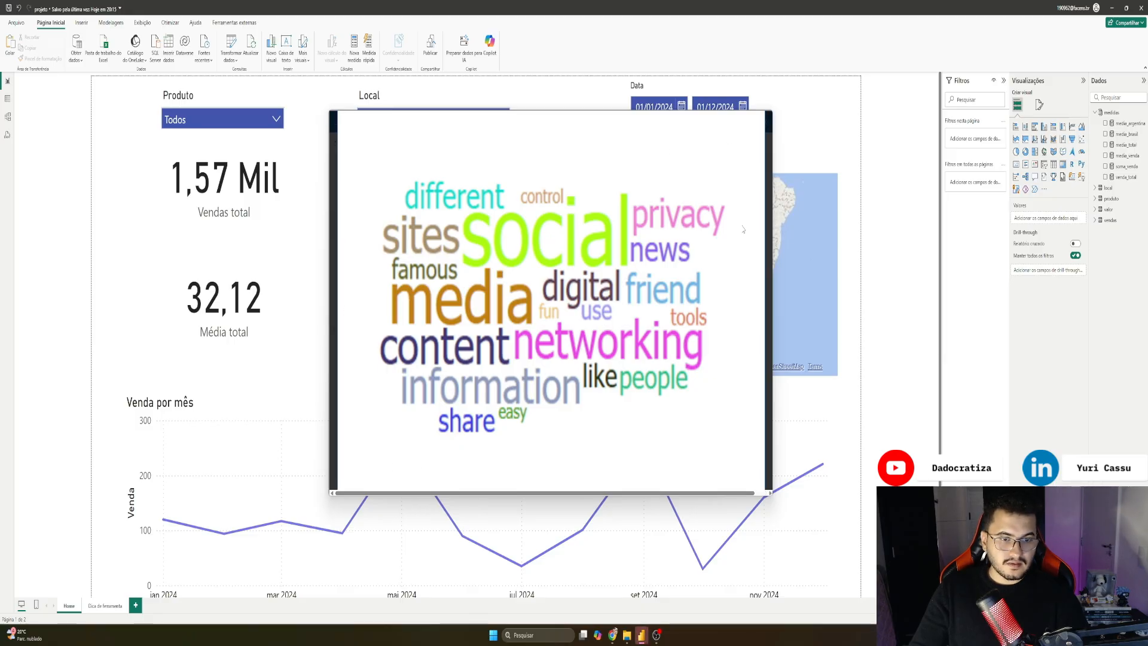
left_click_drag(741, 494, 770, 490)
key("Escape")
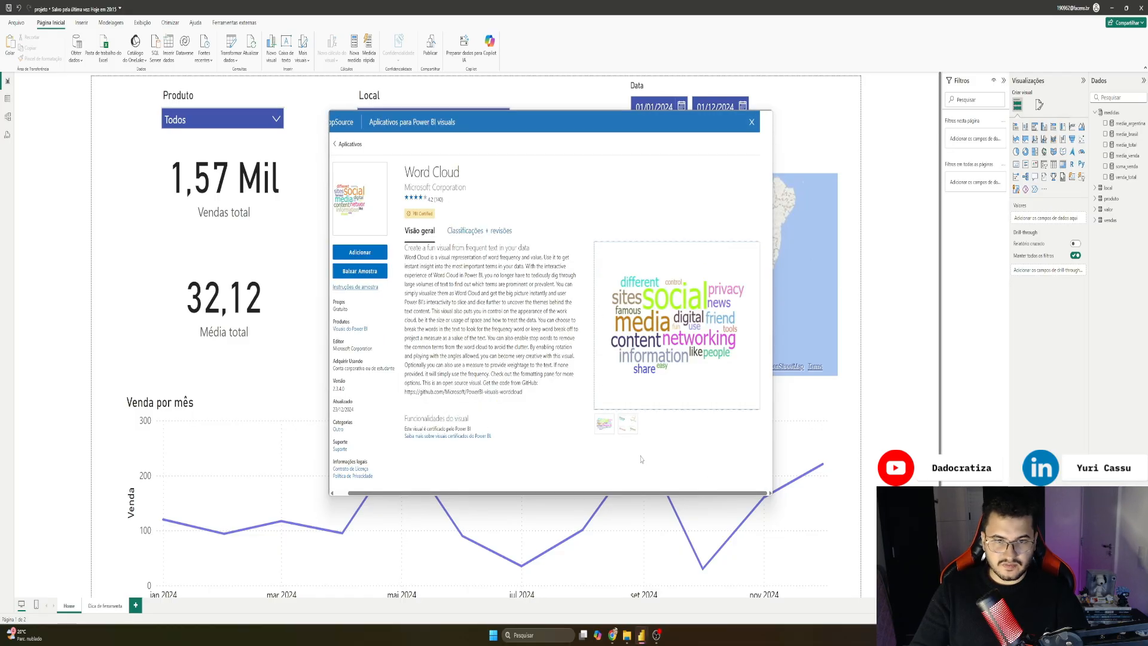
left_click(627, 425)
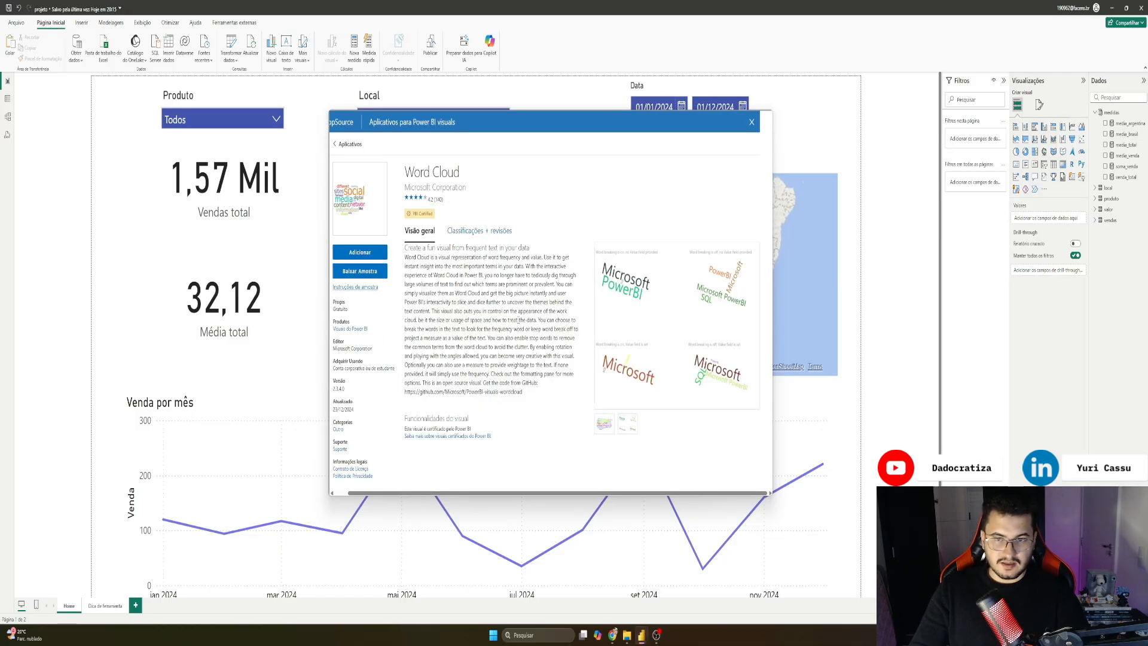
Step: Read through the Word Cloud visual's ratings and reviews, and return to its overview
left_click(481, 231)
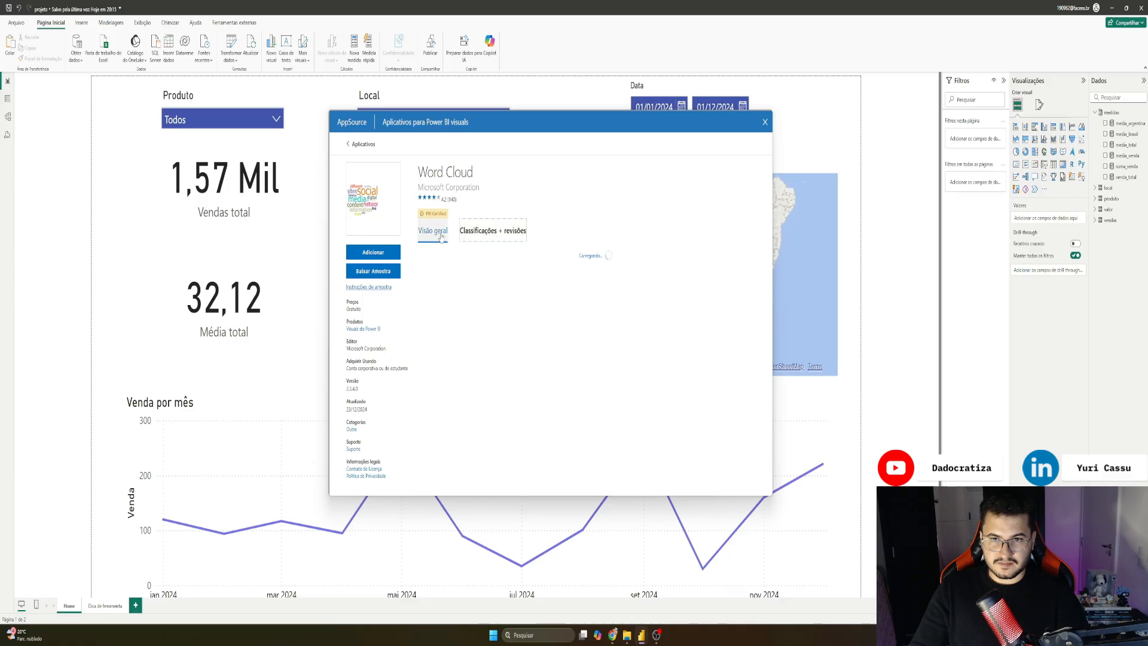
scroll(478, 293, "down", 5)
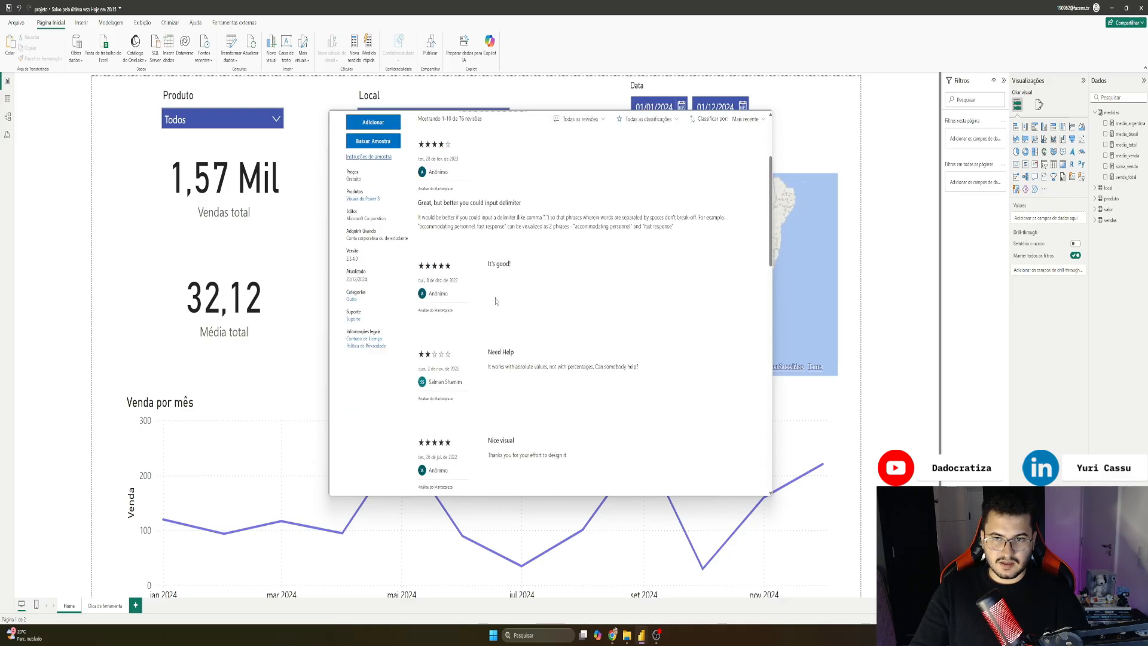
scroll(478, 292, "up", 5)
left_click(433, 231)
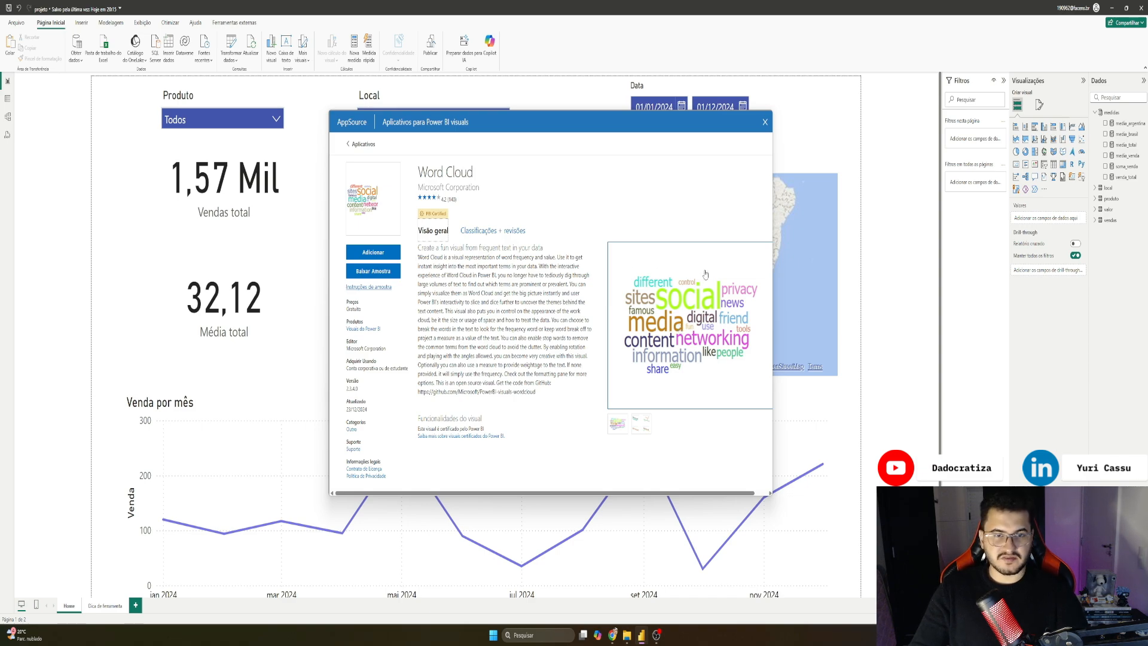
left_click(489, 242)
scroll(475, 328, "down", 5)
scroll(476, 327, "down", 2)
scroll(478, 359, "up", 8)
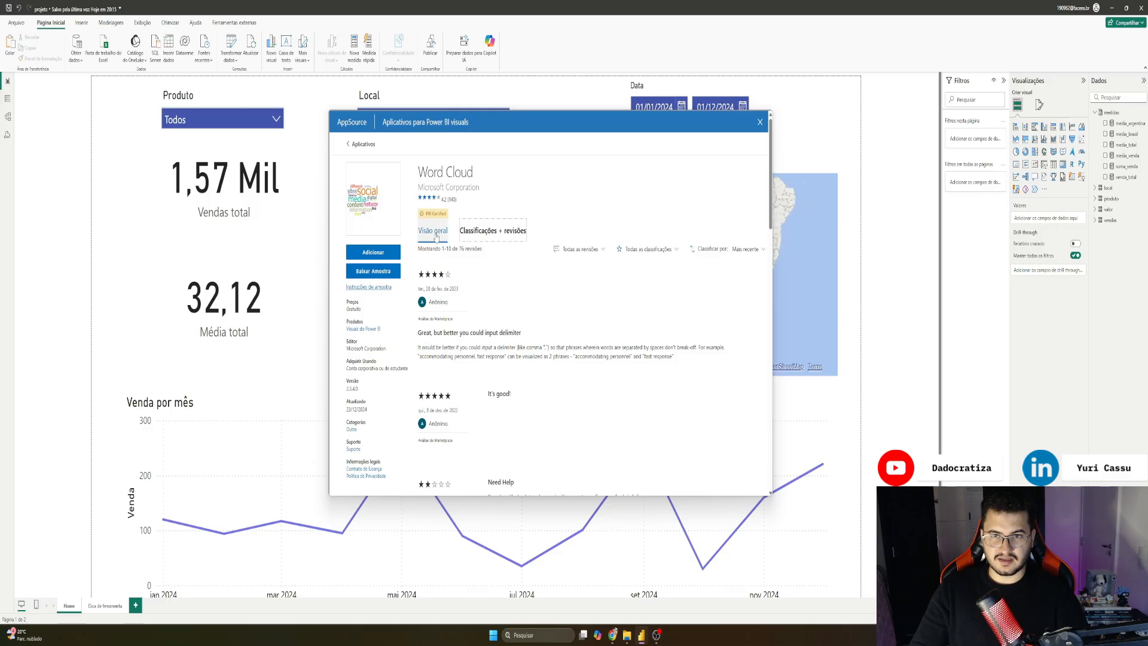
left_click(443, 234)
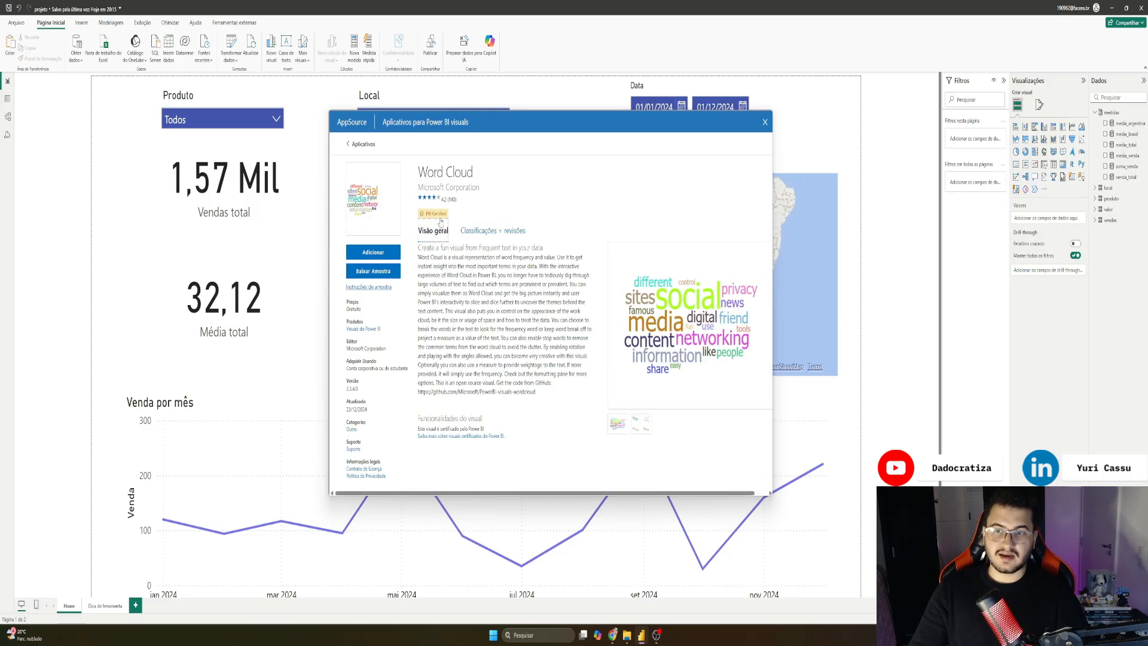